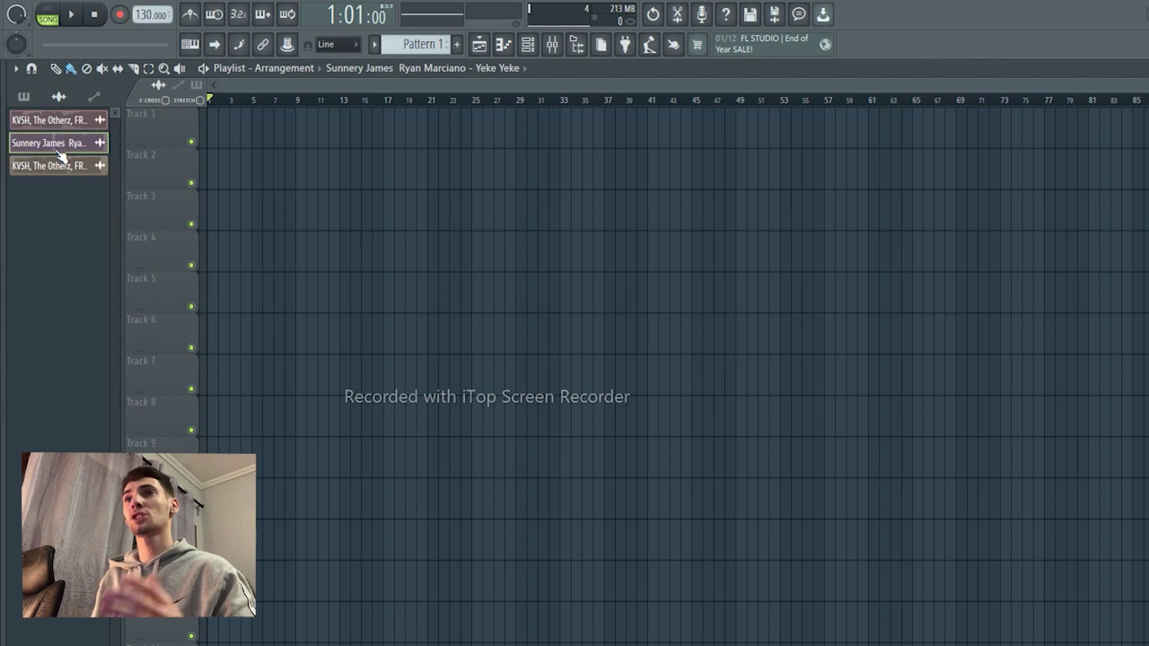
Step: Place Yeke Yeke on Track 1, Cant Get Over You (Official Music Video) on Track 3 and its Extended Mix on Track 5, all starting at bar 1
left_click_drag(59, 149, 217, 131)
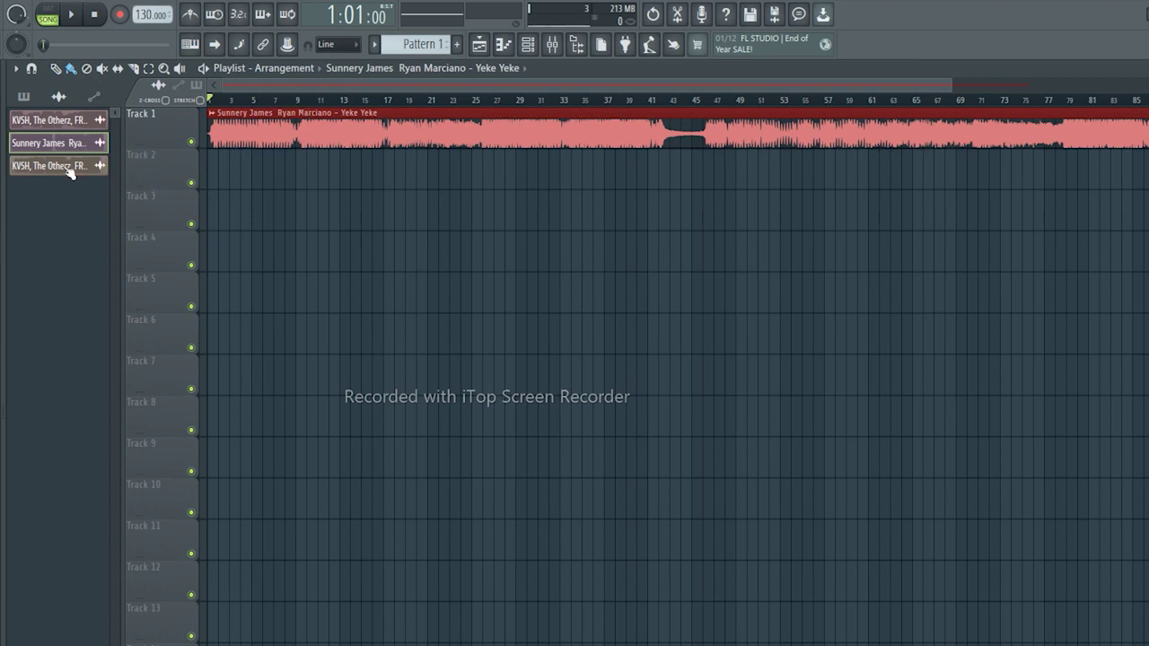
left_click_drag(70, 172, 215, 211)
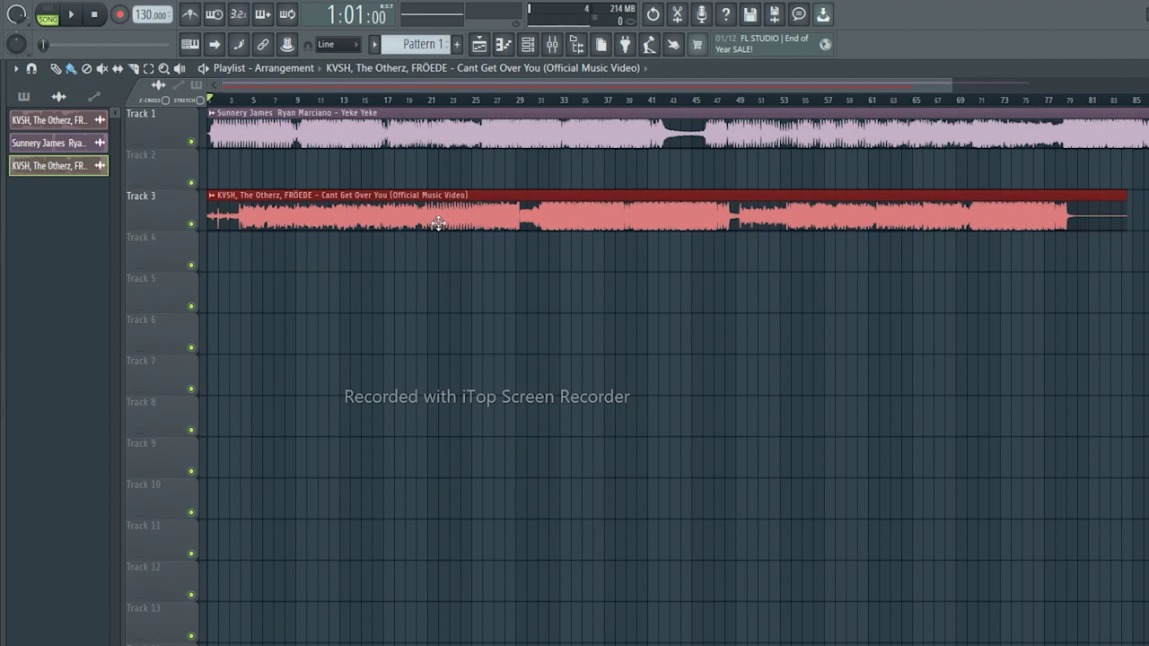
left_click_drag(75, 123, 212, 290)
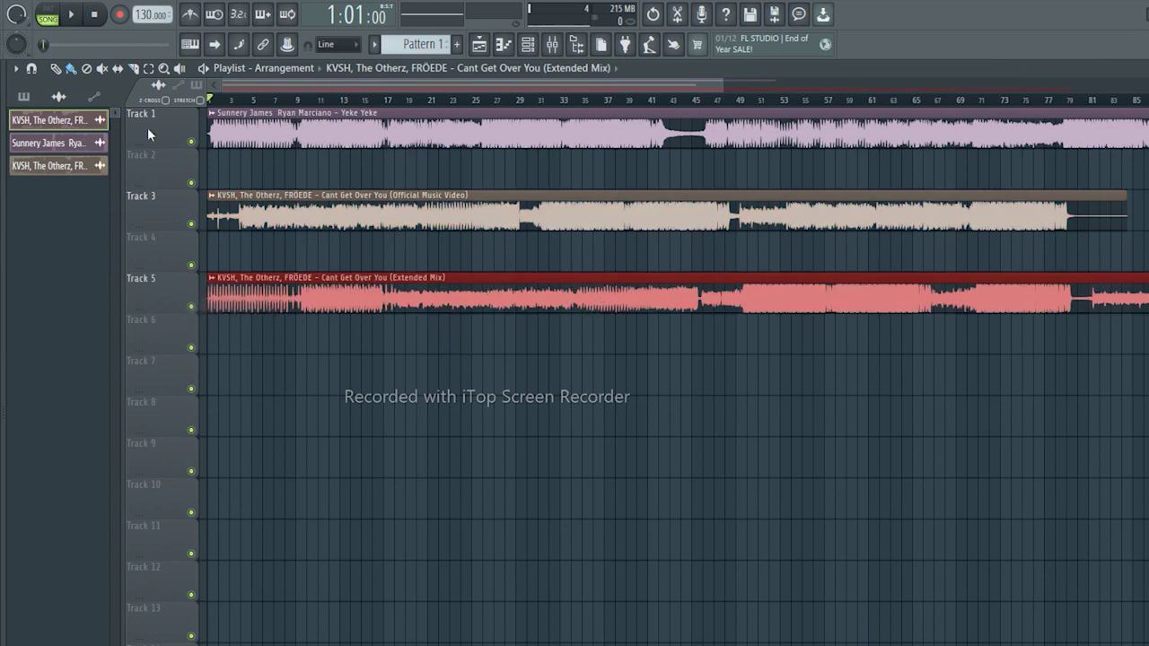
Step: Solo Track 1 and play the Yeke Yeke clip from bar 9 to check where its section starts
right_click(192, 142)
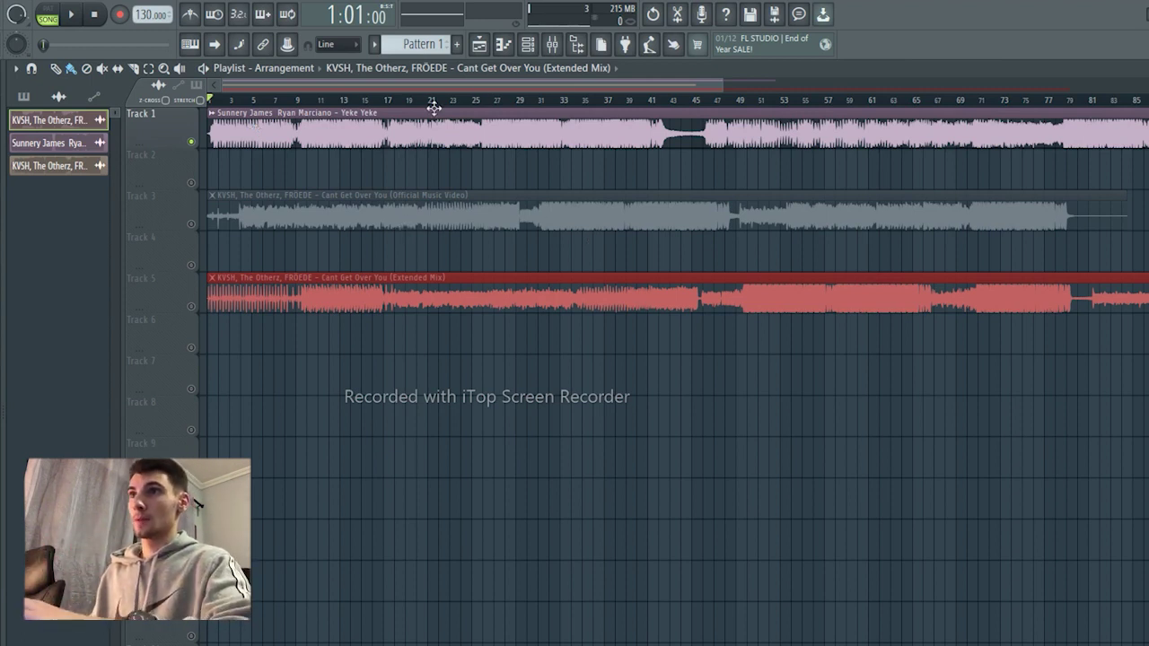
left_click(298, 101)
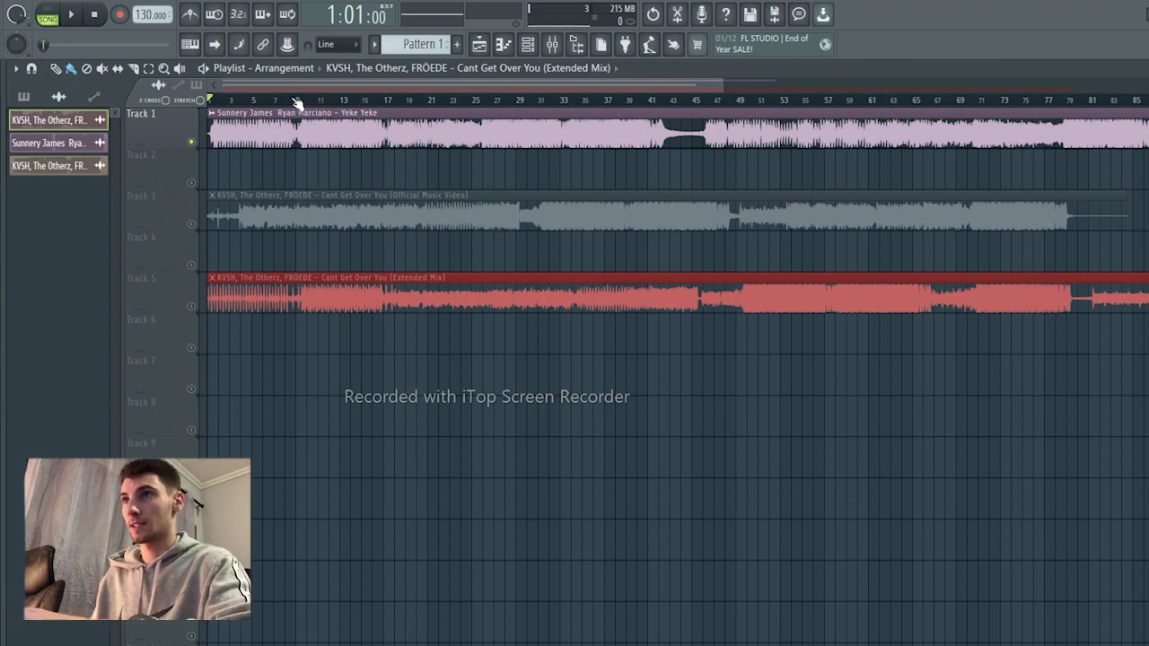
key("space")
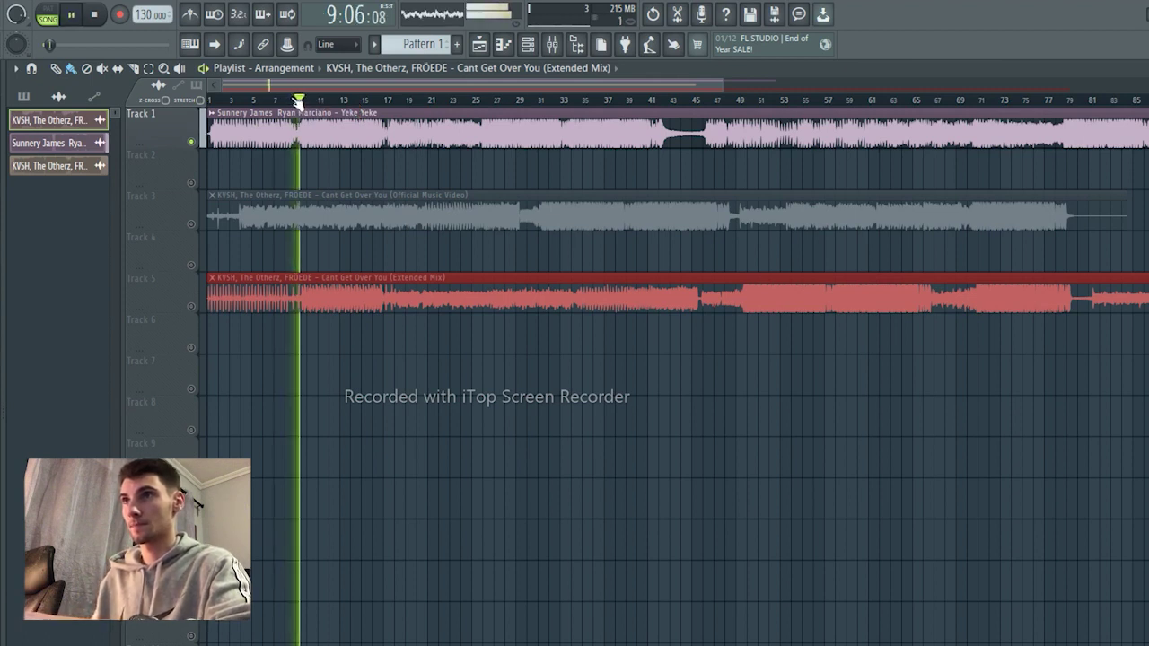
key("space")
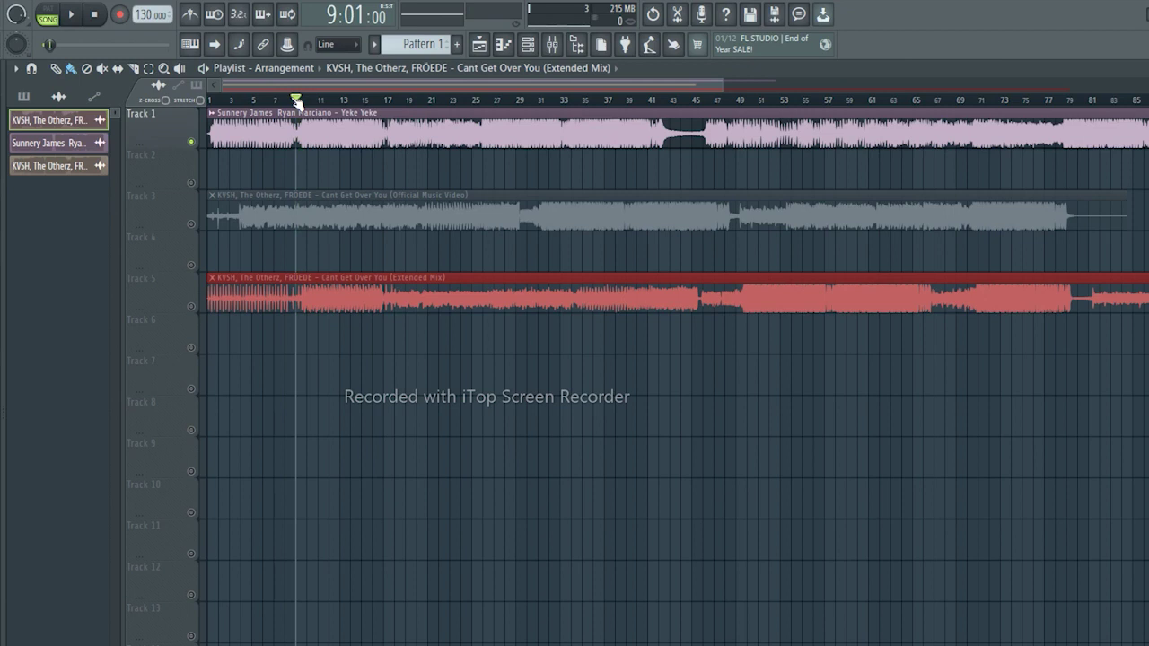
key("space")
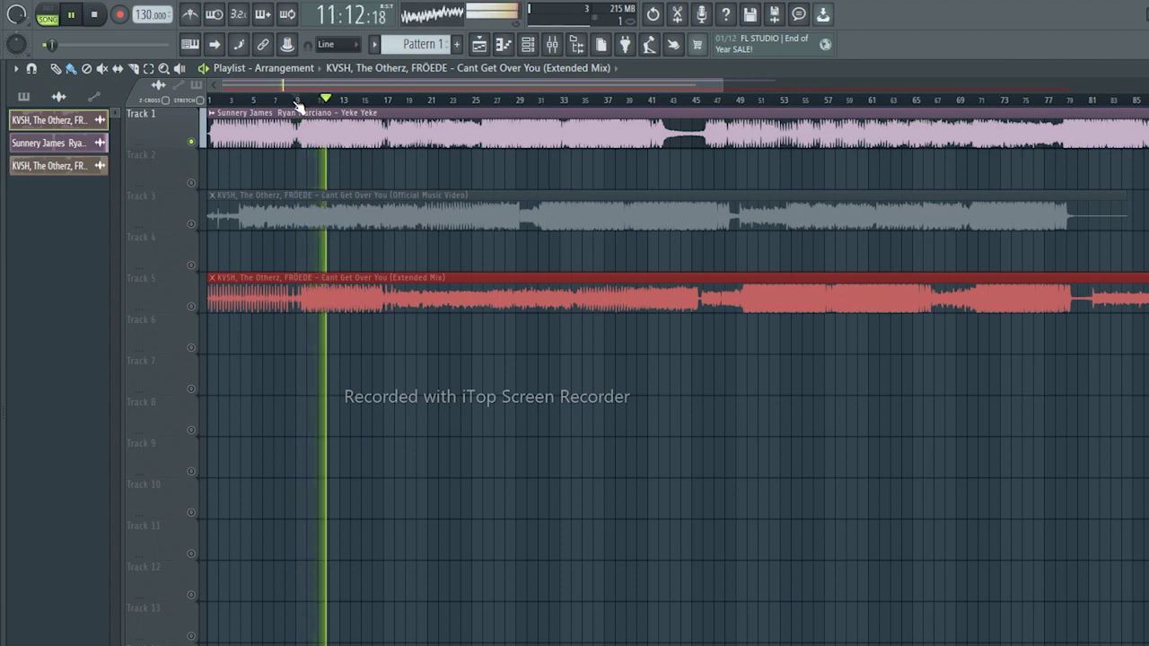
scroll(296, 100, "up", 8)
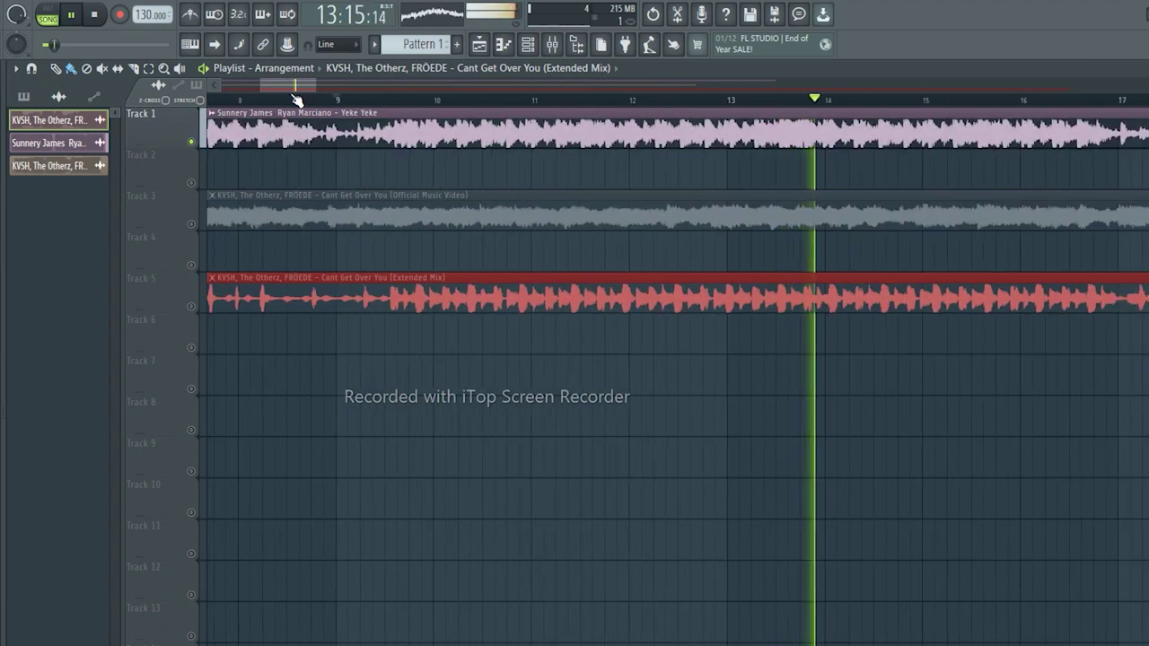
scroll(297, 98, "down", 4)
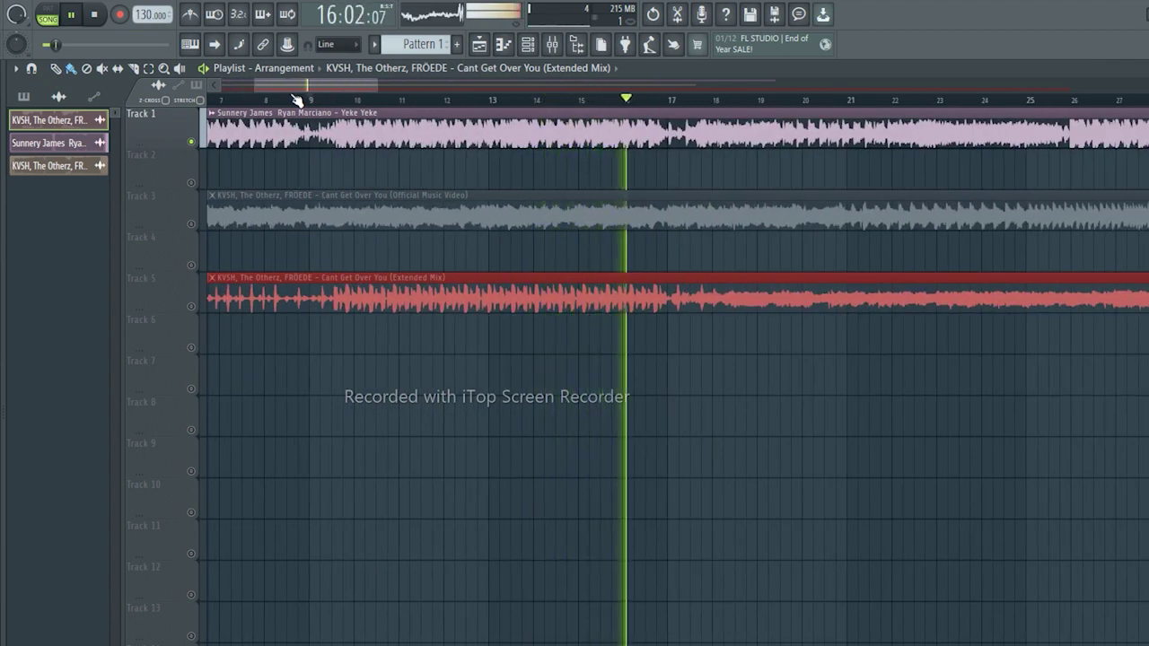
scroll(296, 99, "down", 3)
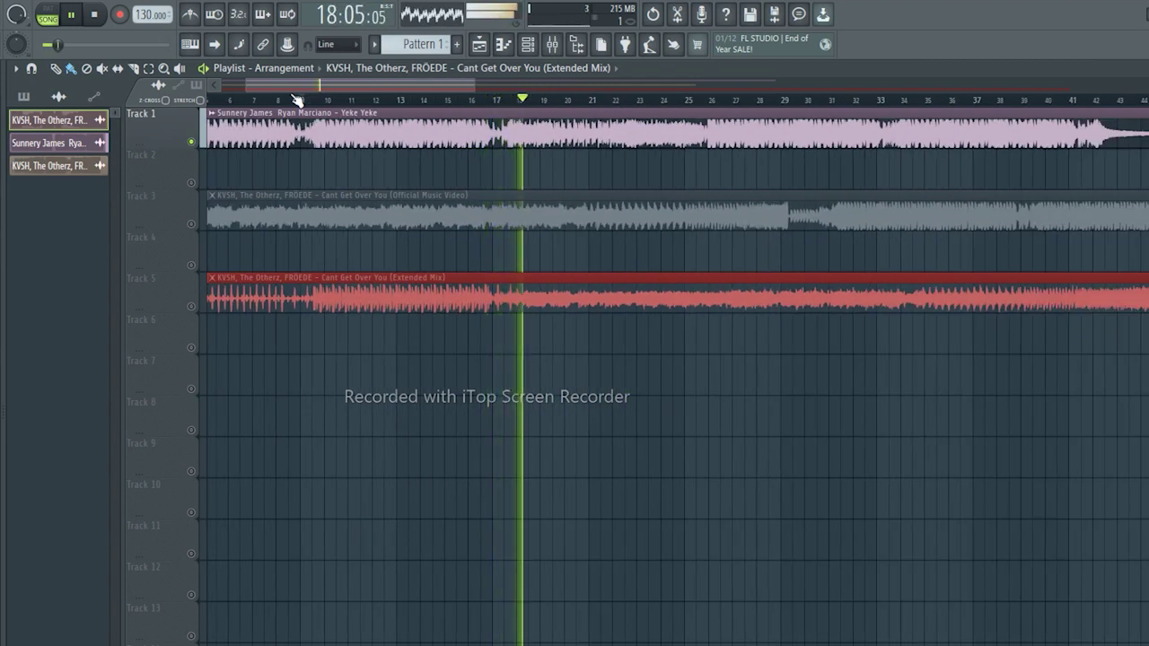
key("space")
Step: Slice the Yeke Yeke clip at bar 9 and delete the part before the cut
left_click(132, 67)
left_click_drag(302, 115, 302, 162)
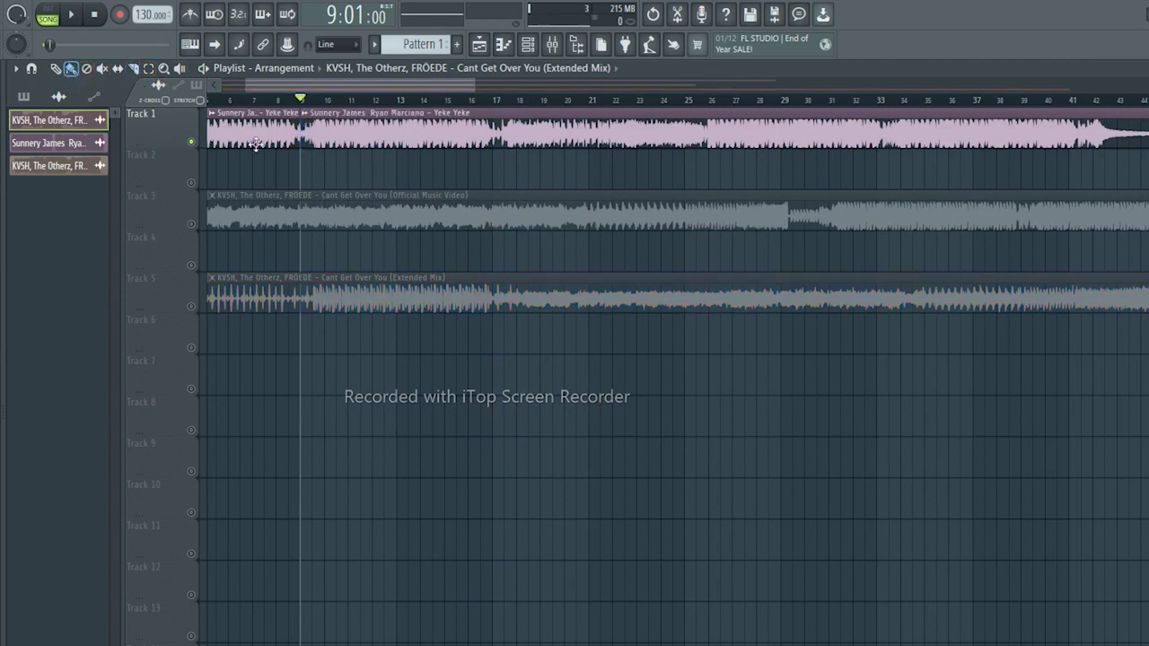
right_click(267, 136)
Step: Set the project tempo to 126 BPM
scroll(269, 110, "up", 2)
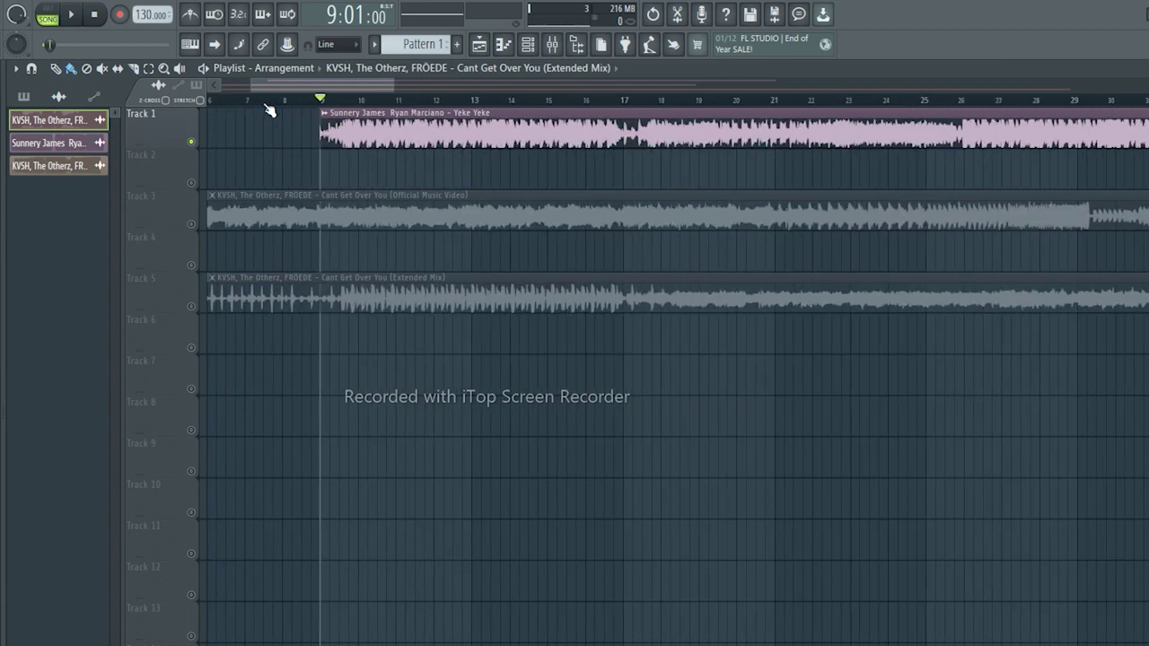
scroll(269, 109, "up", 3)
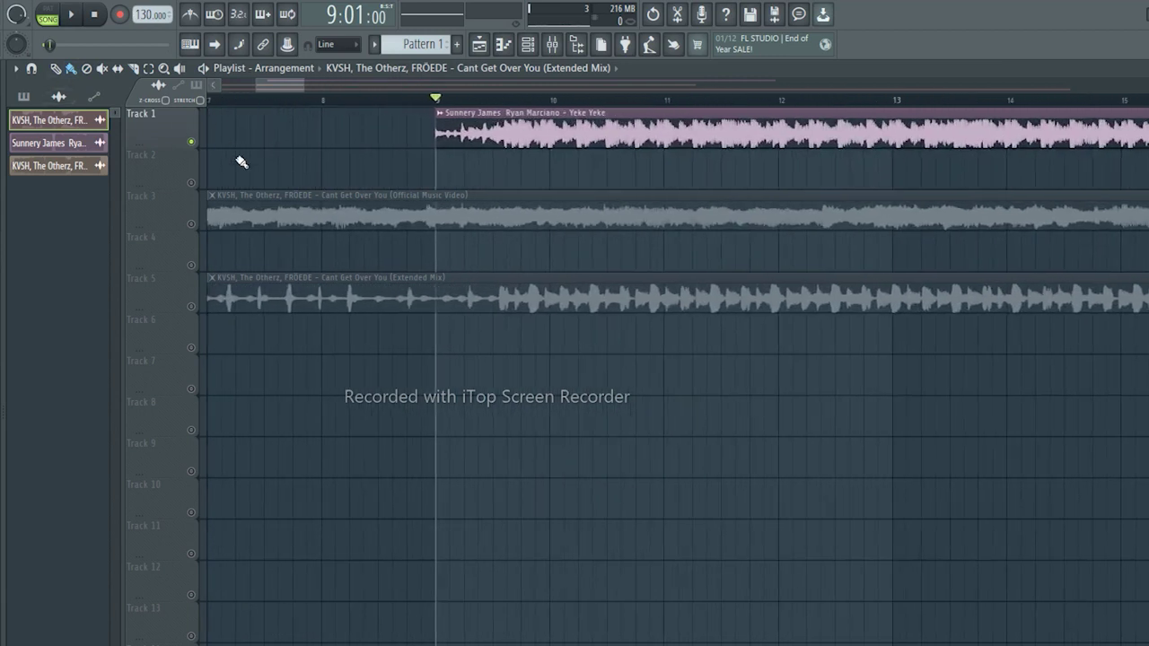
scroll(144, 14, "down", 3)
scroll(144, 14, "down", 1)
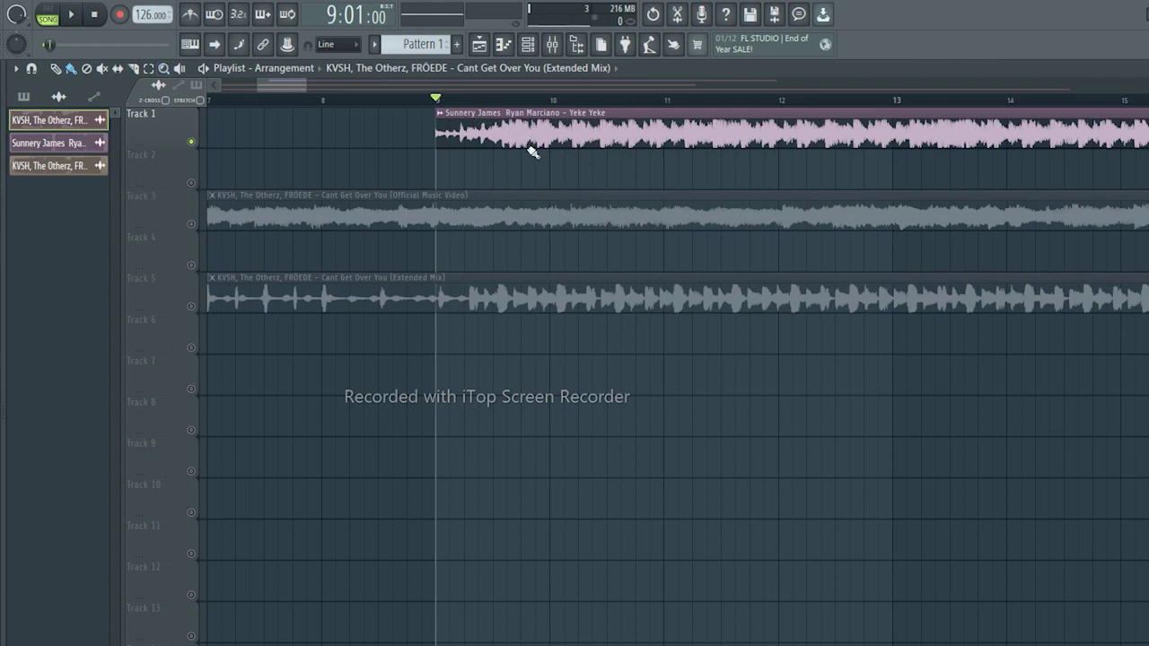
Step: Fit the Yeke Yeke clip on Track 1 to the project tempo, entering 128 BPM as its original tempo
left_click(440, 116)
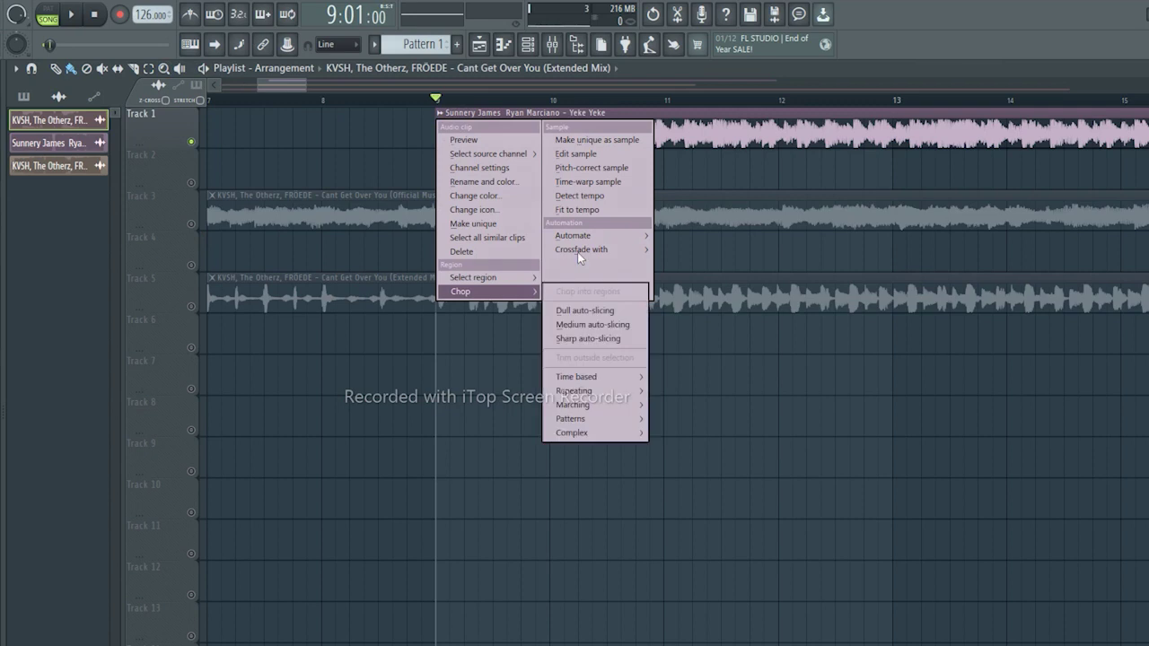
left_click(584, 208)
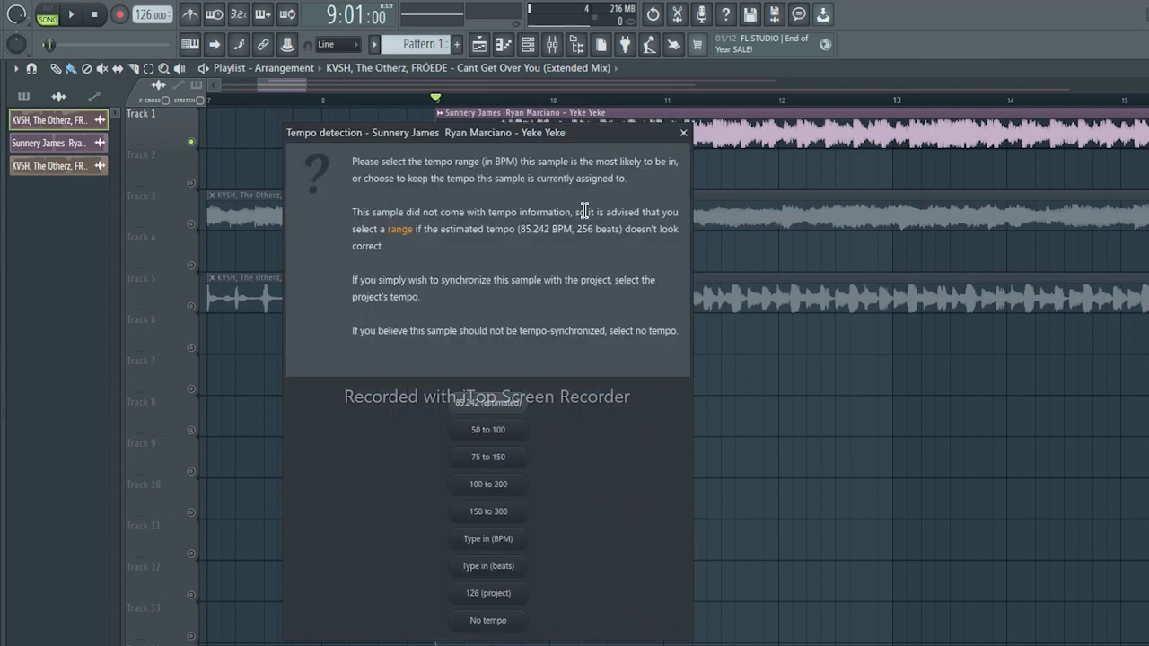
left_click(496, 538)
type("128")
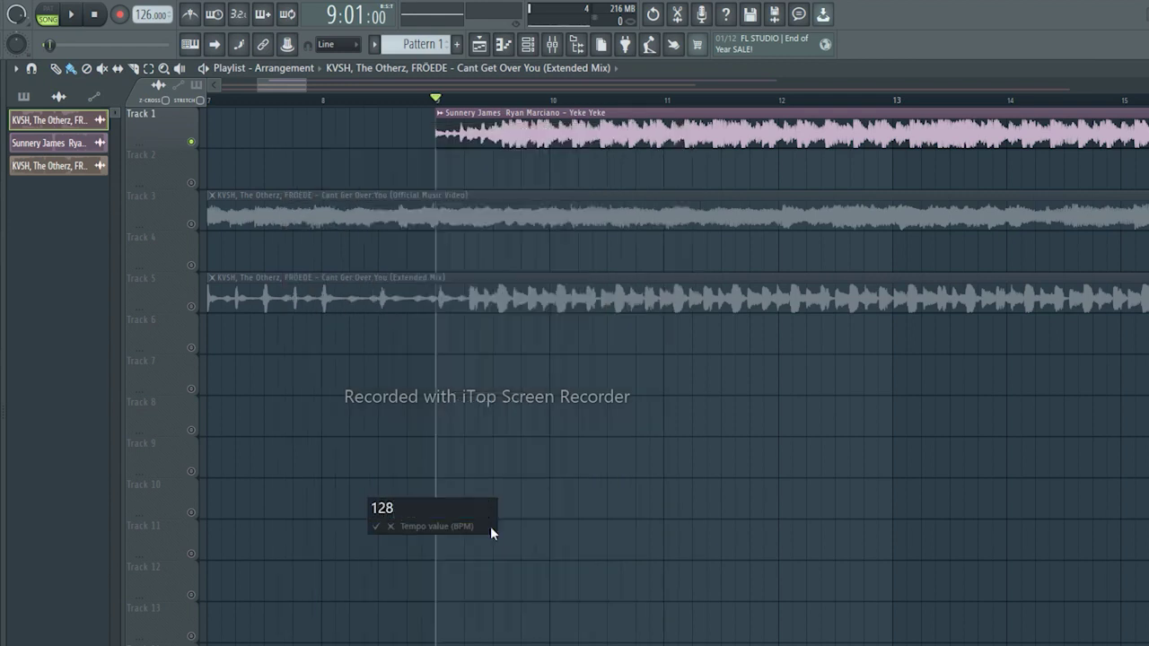
key("Return")
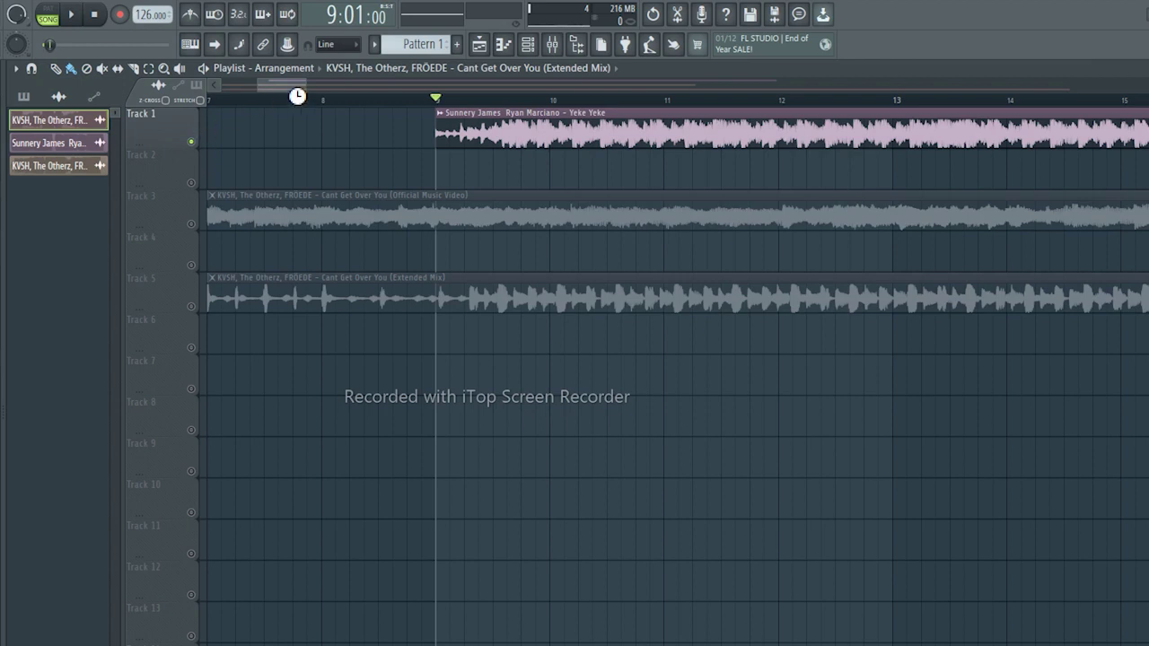
Step: Match the Official Music Video clip on Track 3 to the project tempo, entering 123 BPM as its original tempo
scroll(287, 100, "down", 4)
scroll(285, 100, "left", 3)
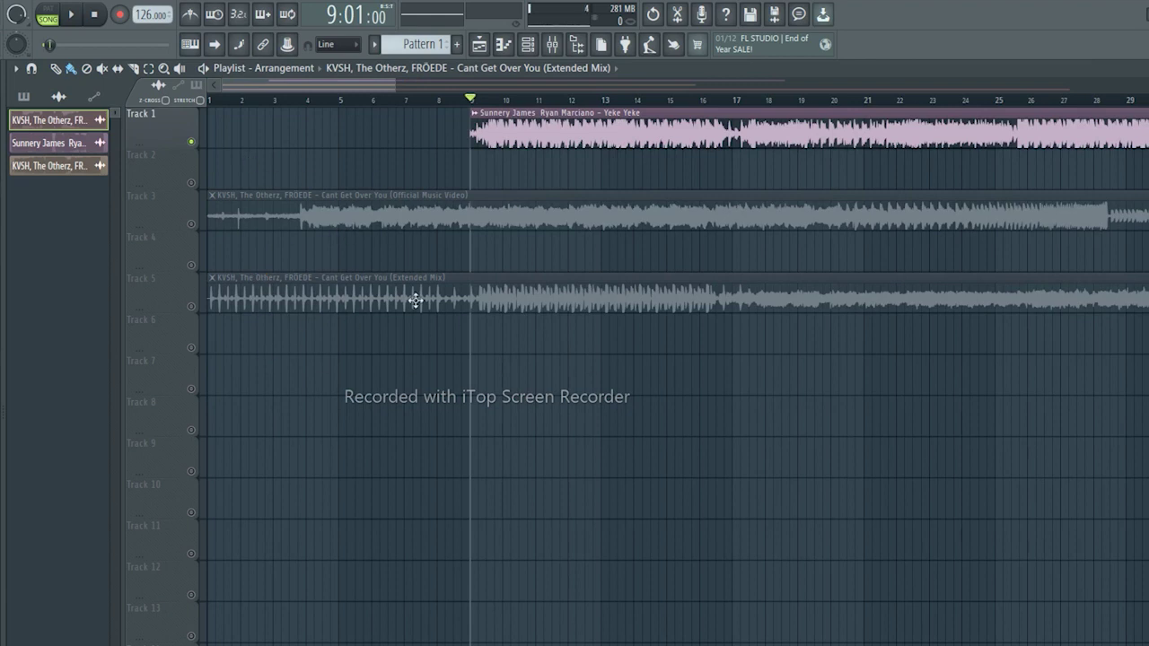
left_click(214, 196)
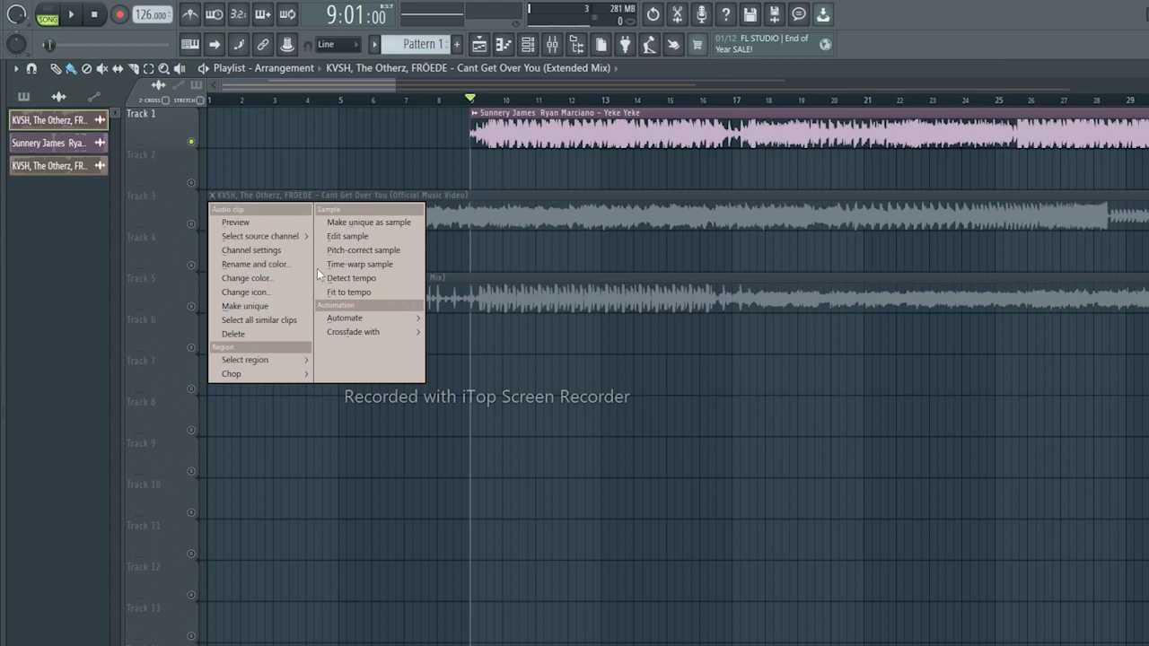
left_click(365, 279)
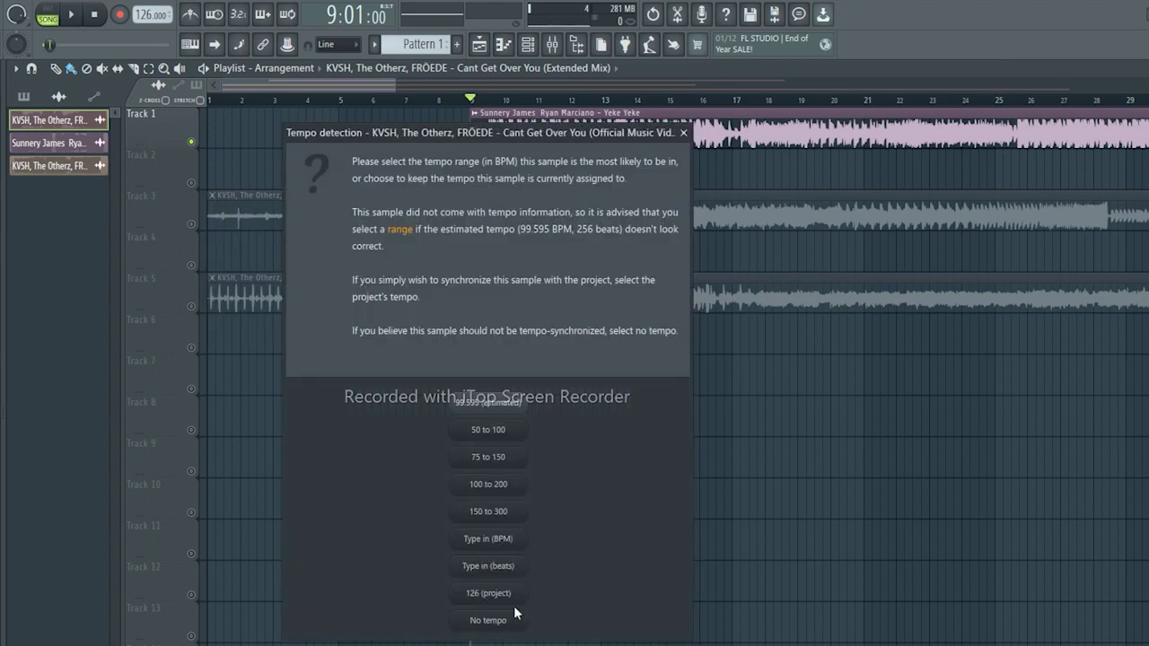
left_click(508, 540)
type("123")
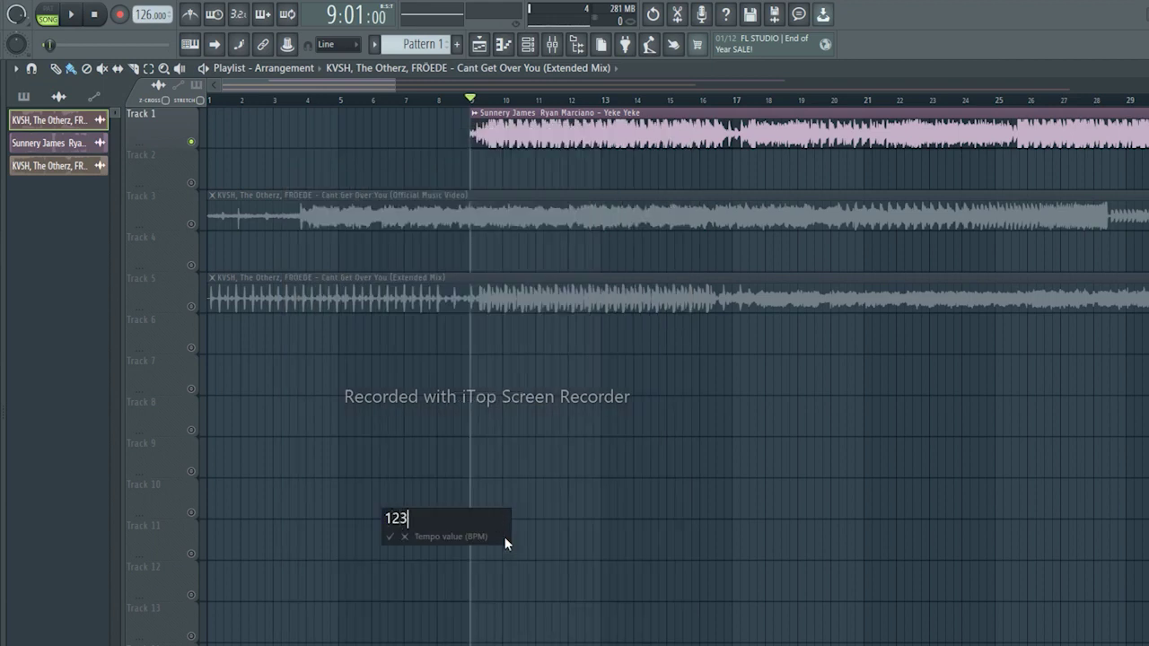
key("Return")
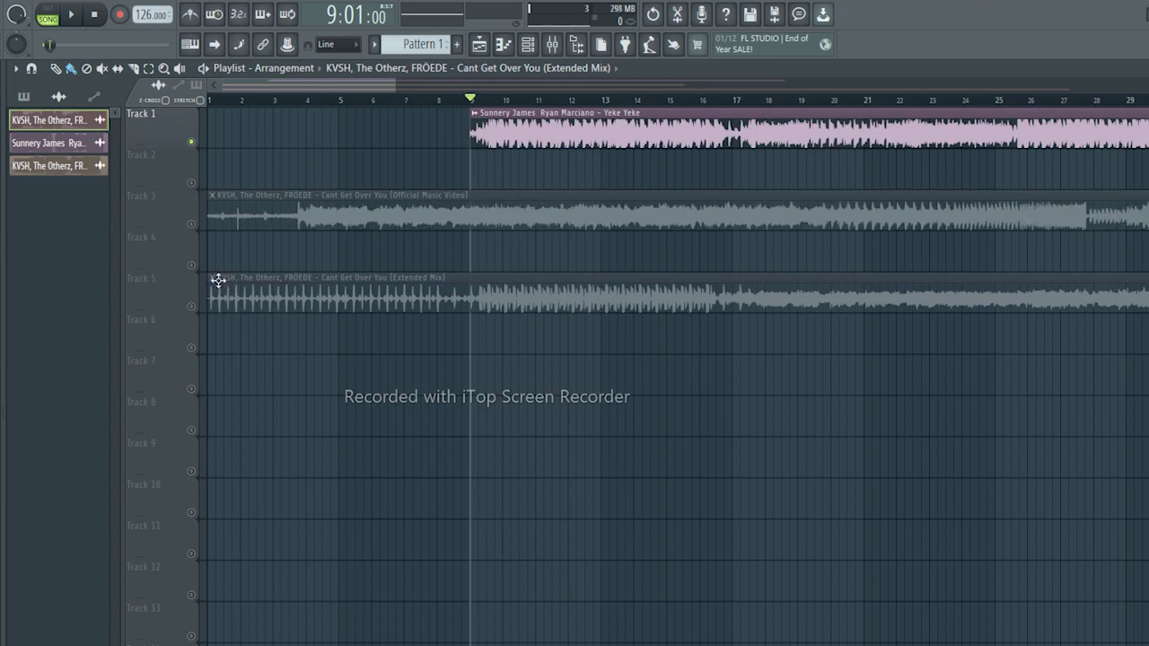
Step: Fit the Extended Mix clip on Track 5 to the project tempo, entering 123 BPM as its original tempo
left_click(210, 278)
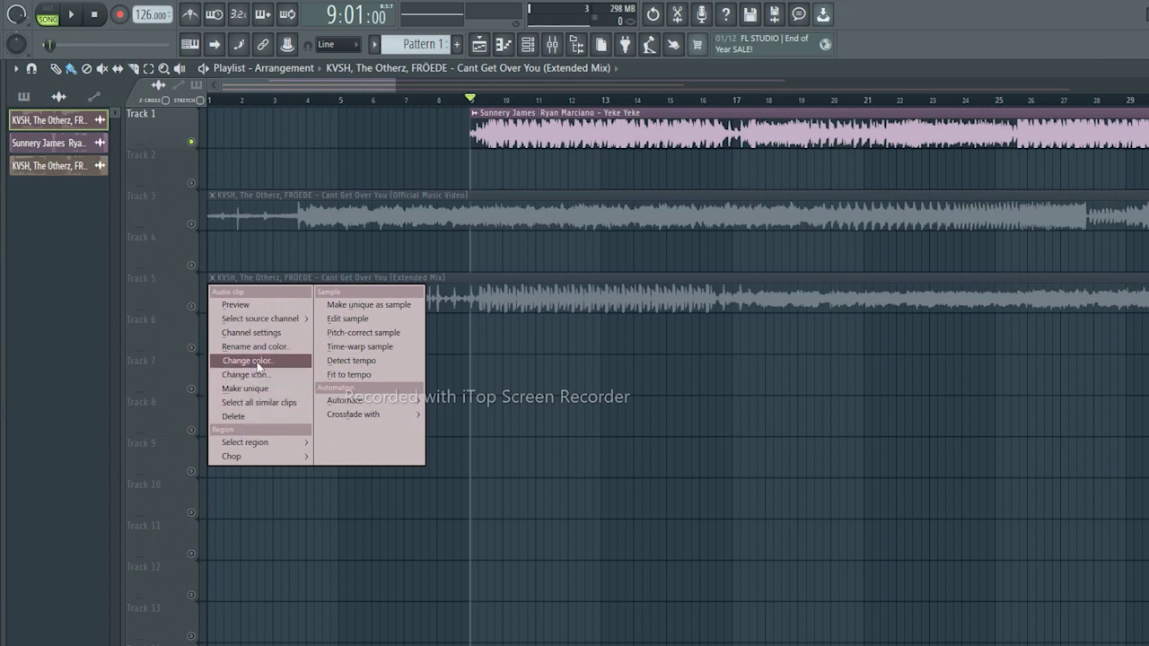
left_click(364, 374)
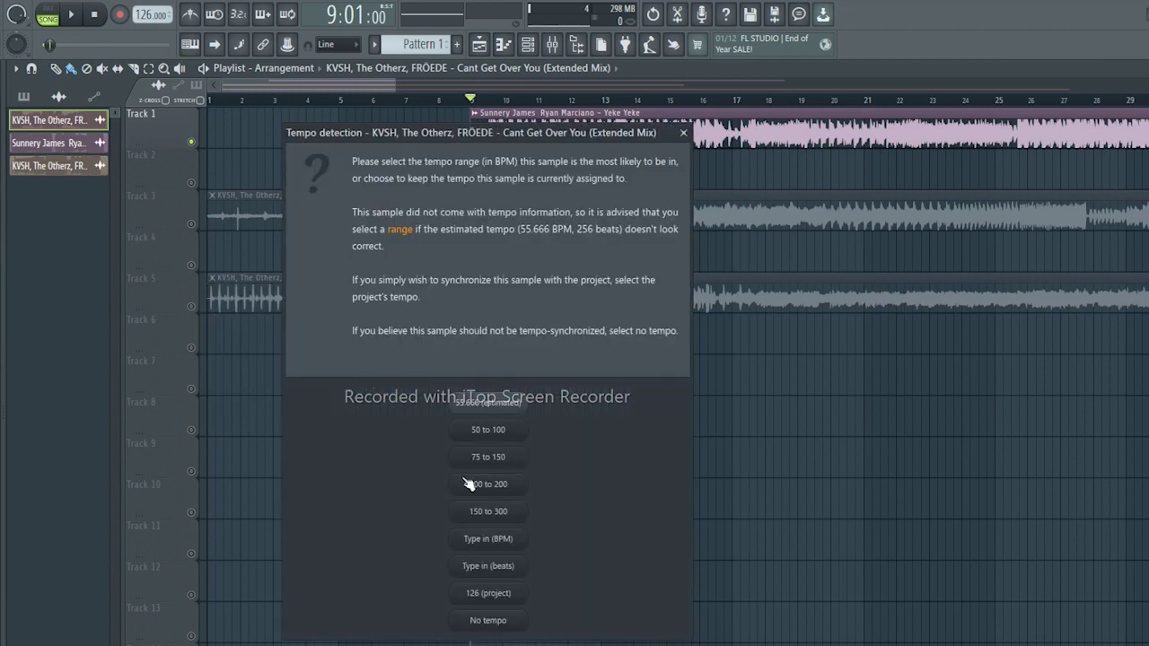
left_click(504, 541)
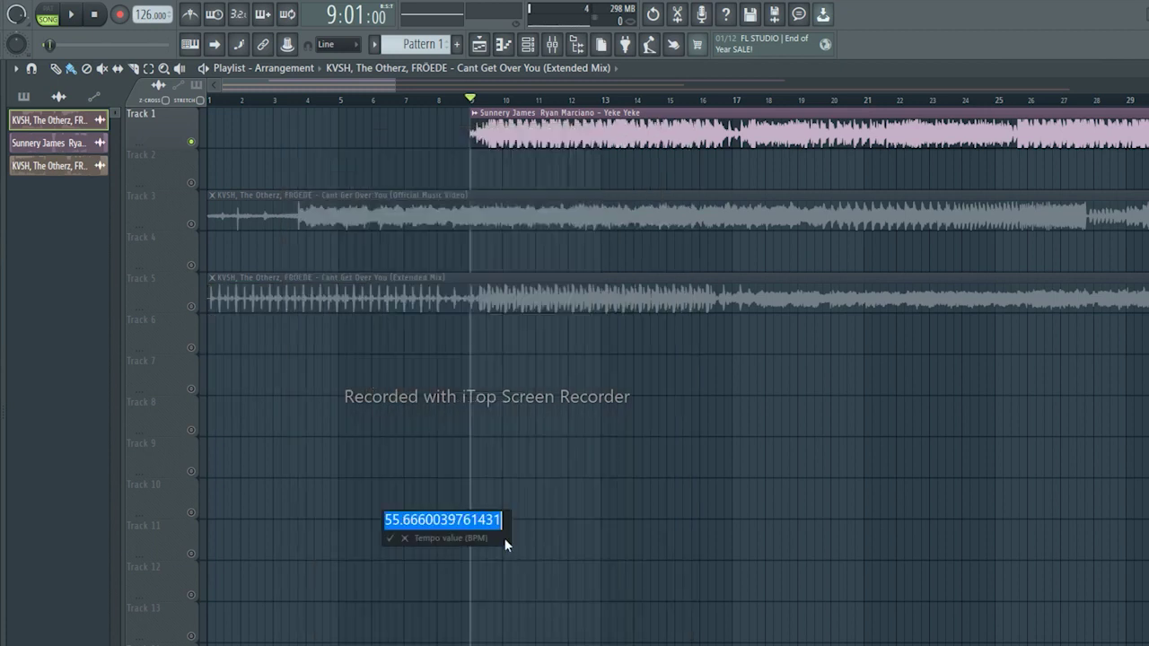
type("123")
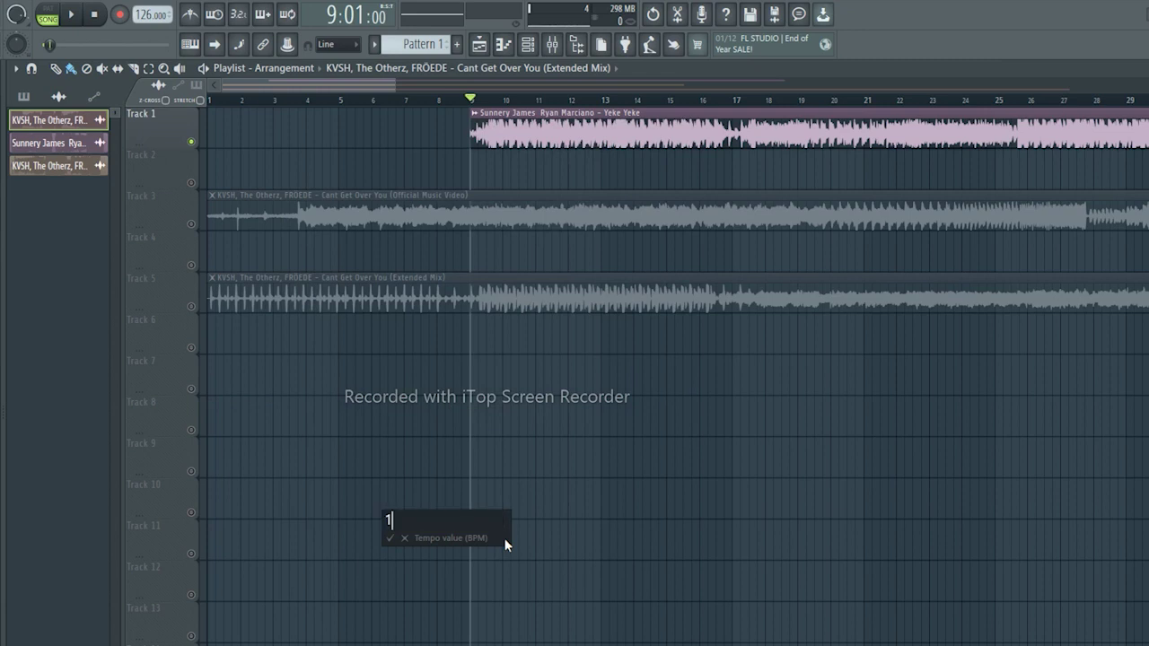
key("Return")
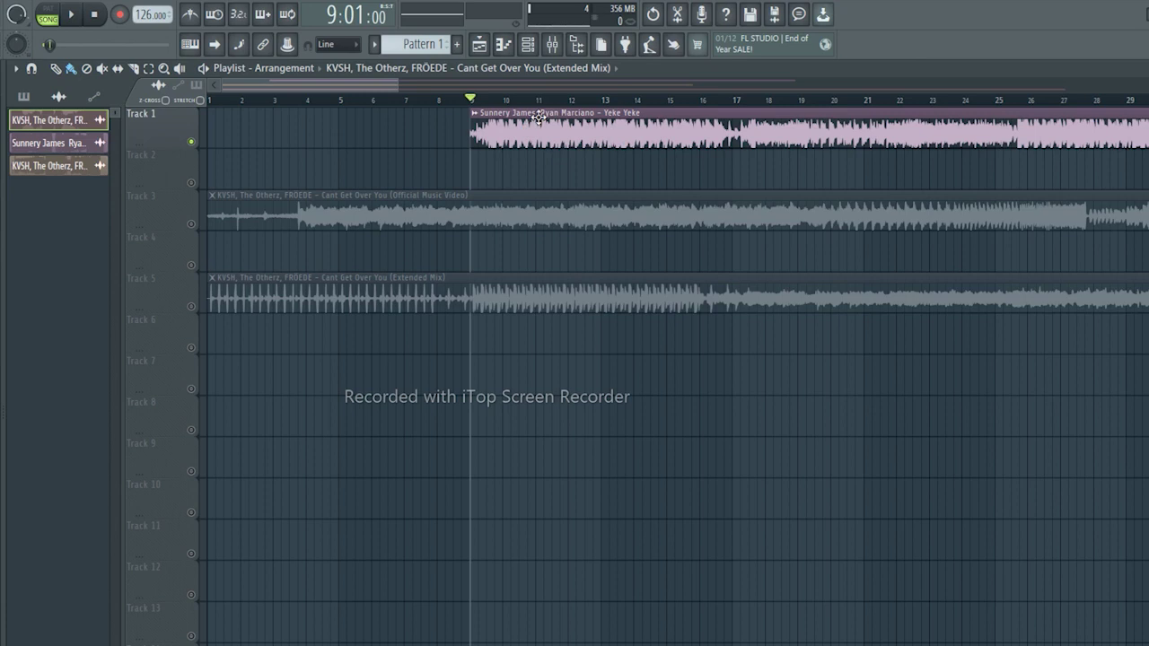
Step: Play the Yeke Yeke clip on Track 1 from bars 9, 17 and 25 to check its sections and drop
key("space")
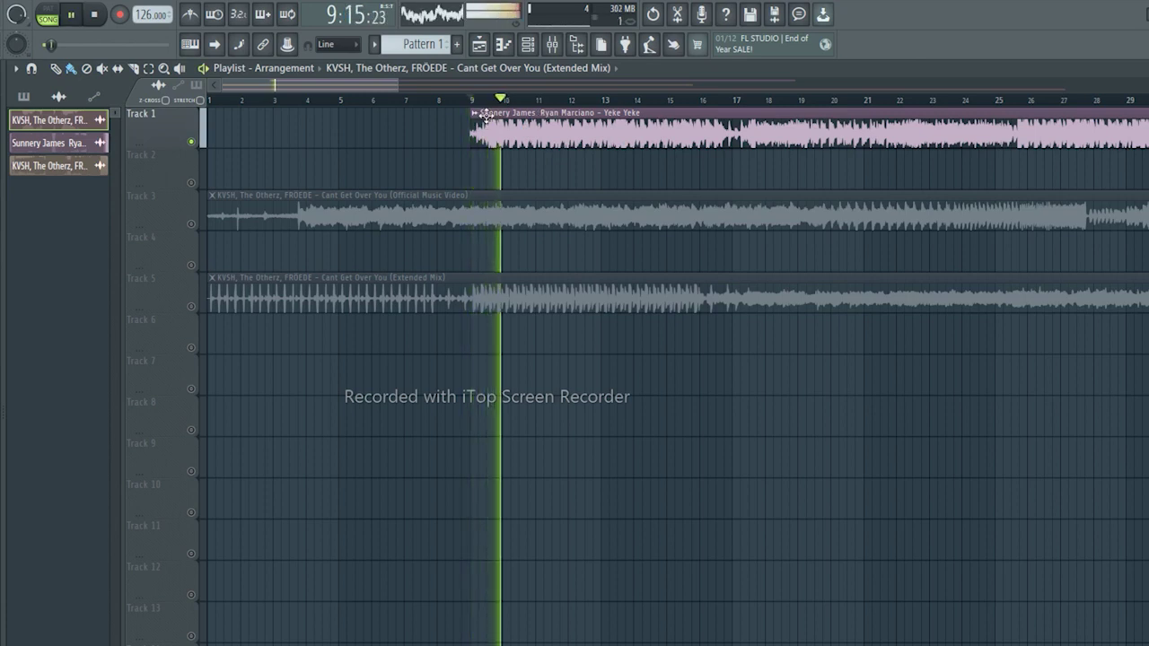
key("space")
mouse_move(363, 81)
left_mouse_down()
mouse_move(424, 85)
mouse_move(385, 85)
left_mouse_up()
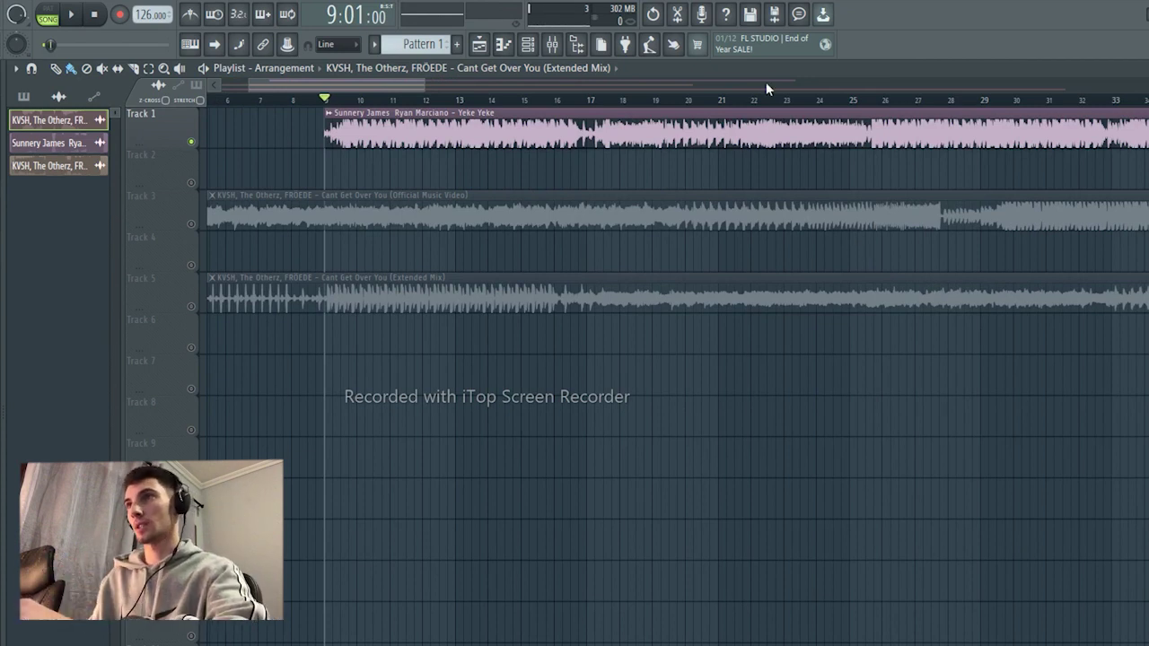
left_click(597, 100)
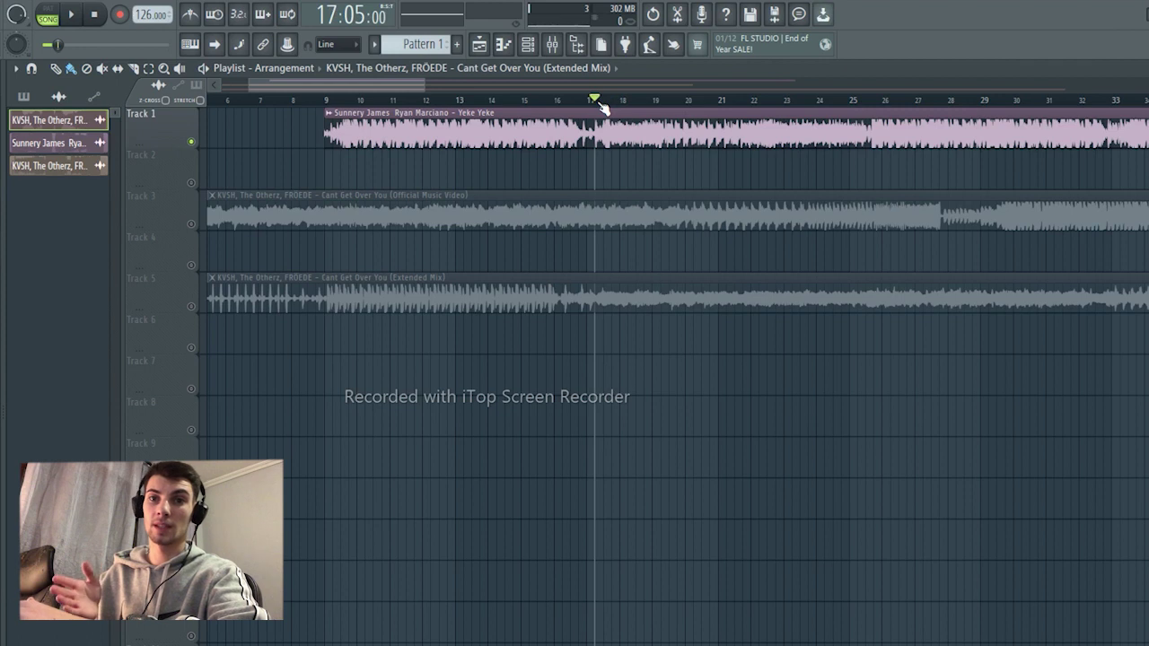
key("space")
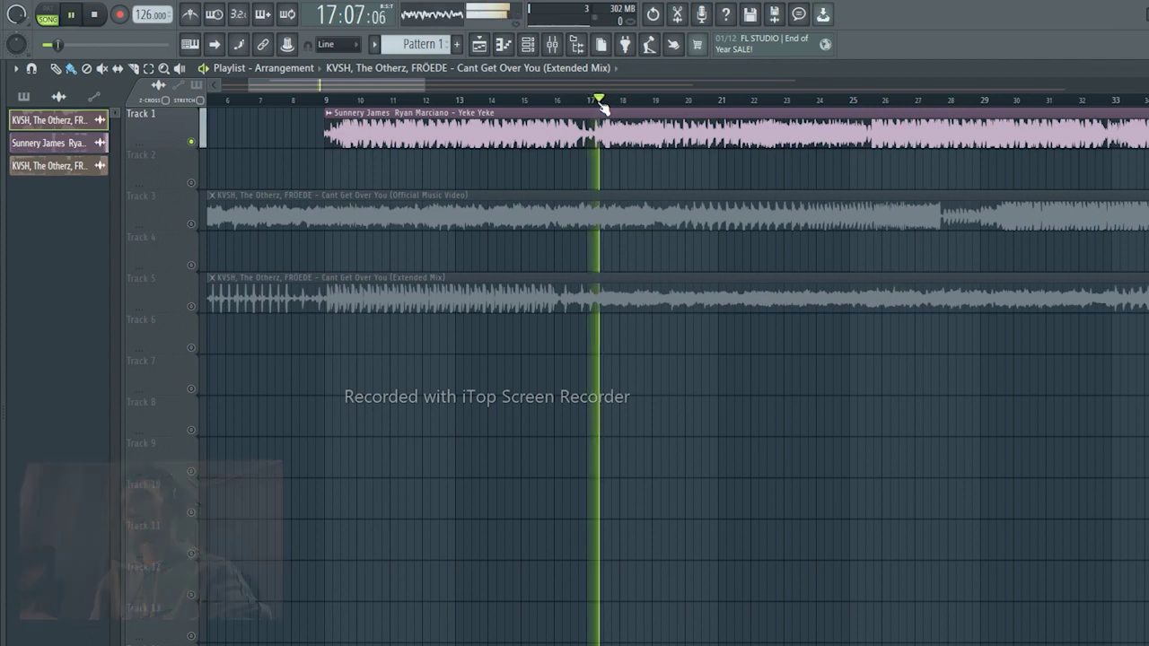
left_click(853, 101)
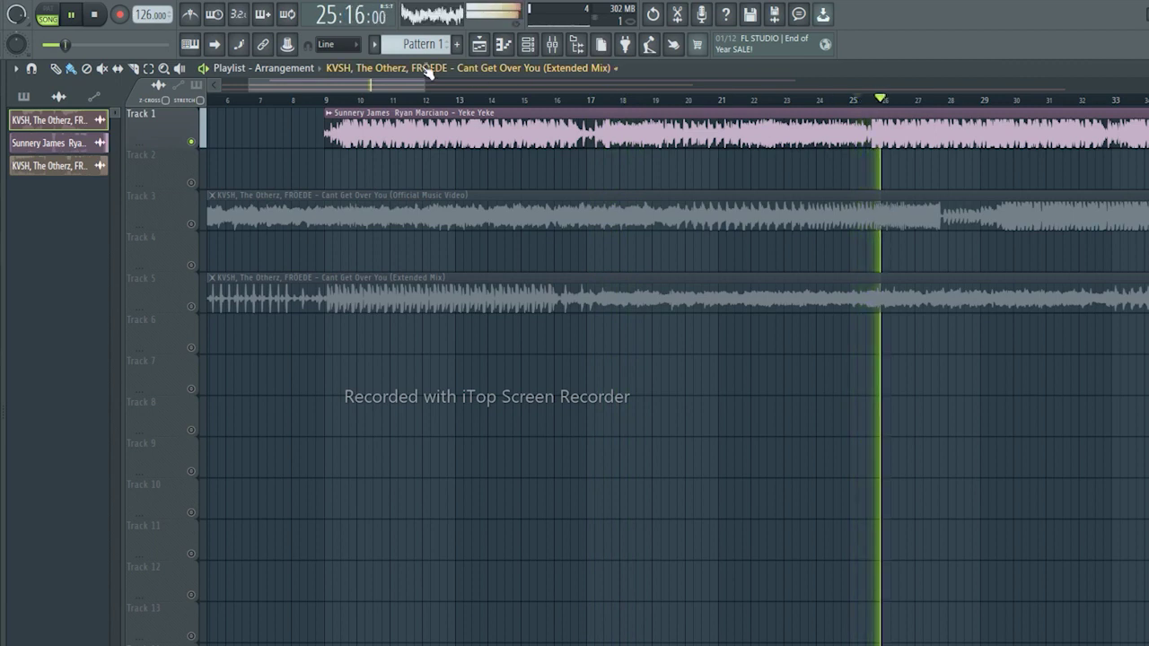
left_click(876, 101)
left_click(867, 101)
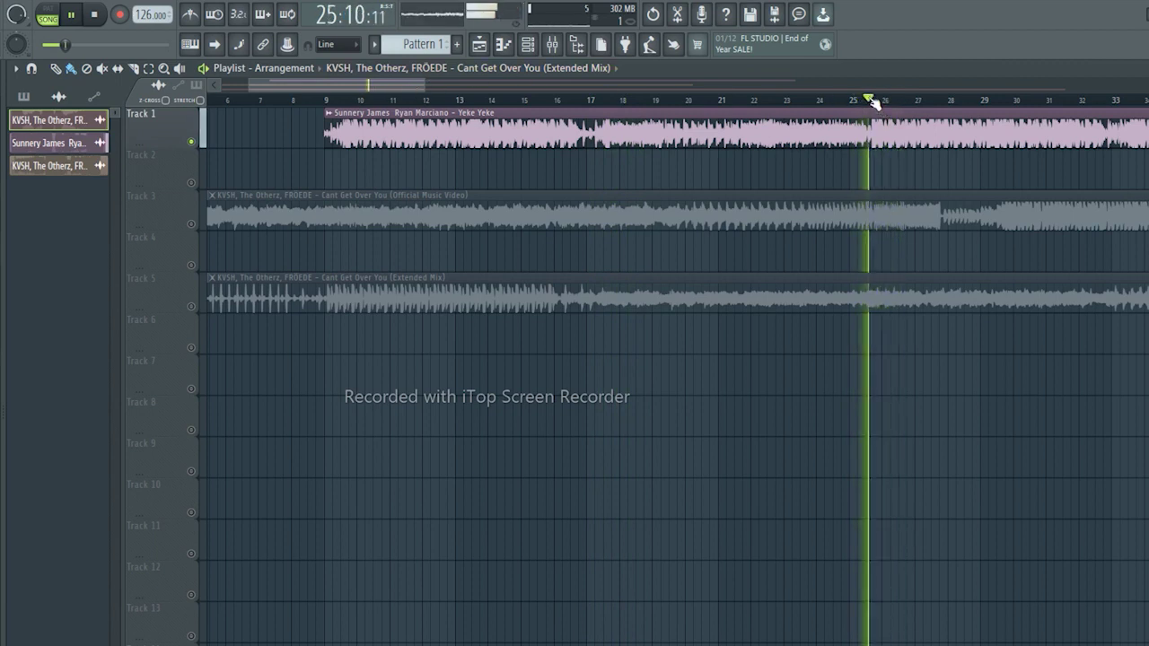
key("space")
Step: Listen closely to the Yeke Yeke clip from bars 24 and 25 to find the cut point before the drop
scroll(872, 101, "up", 3)
scroll(873, 100, "up", 3)
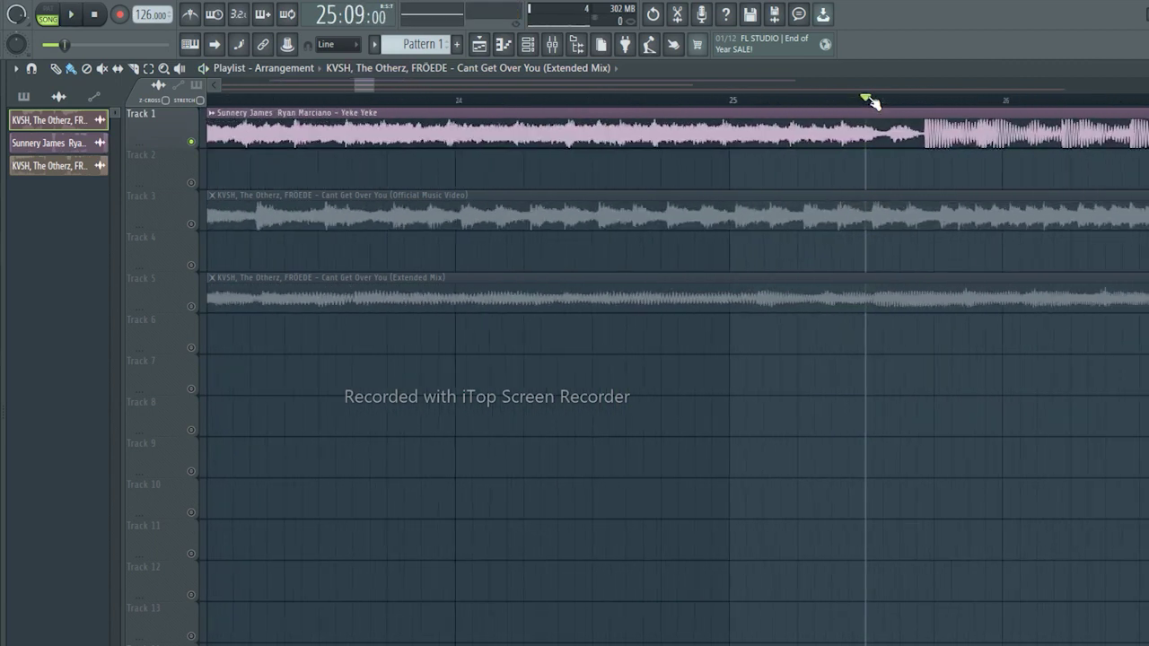
left_click(724, 100)
key("space")
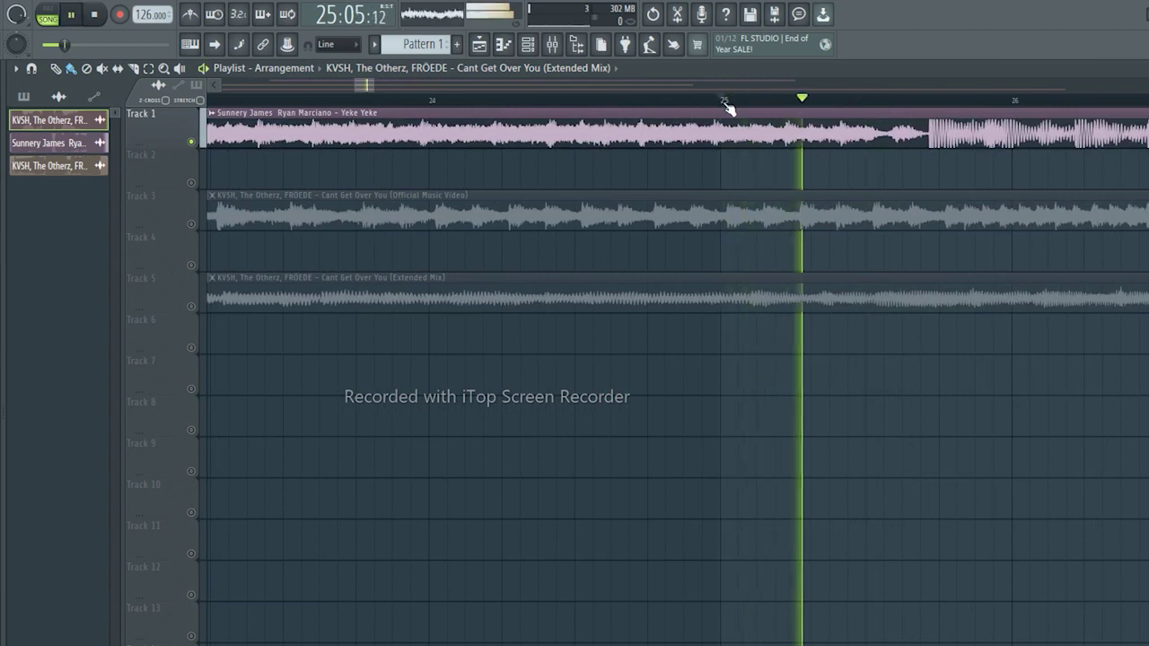
key("space")
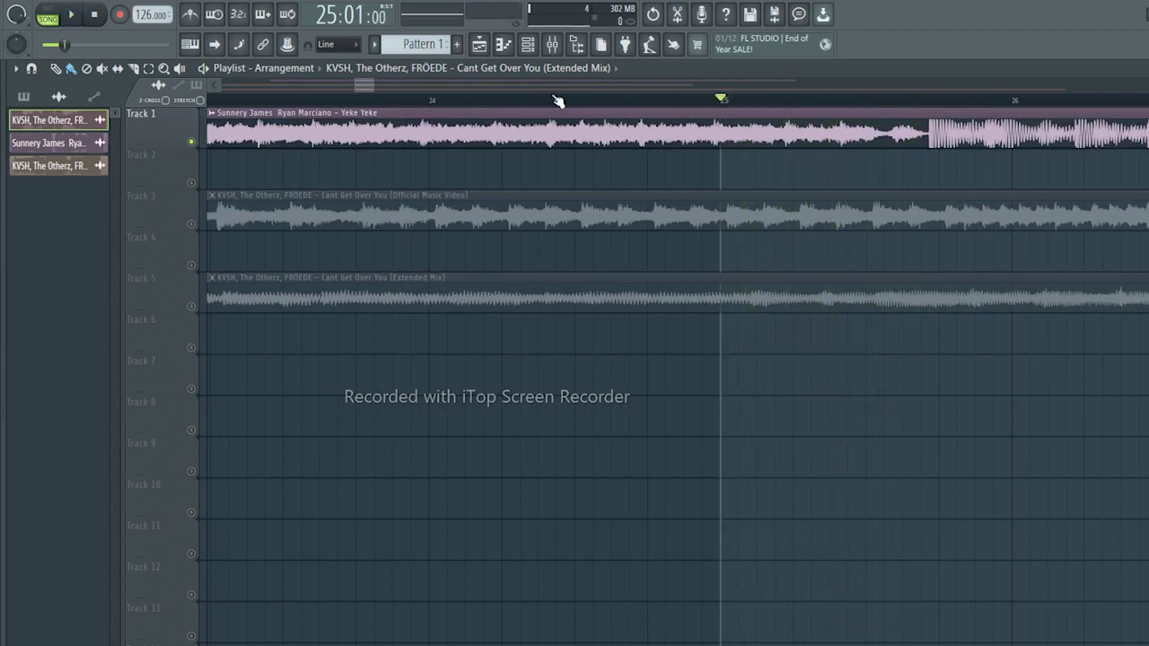
left_click(525, 100)
key("space")
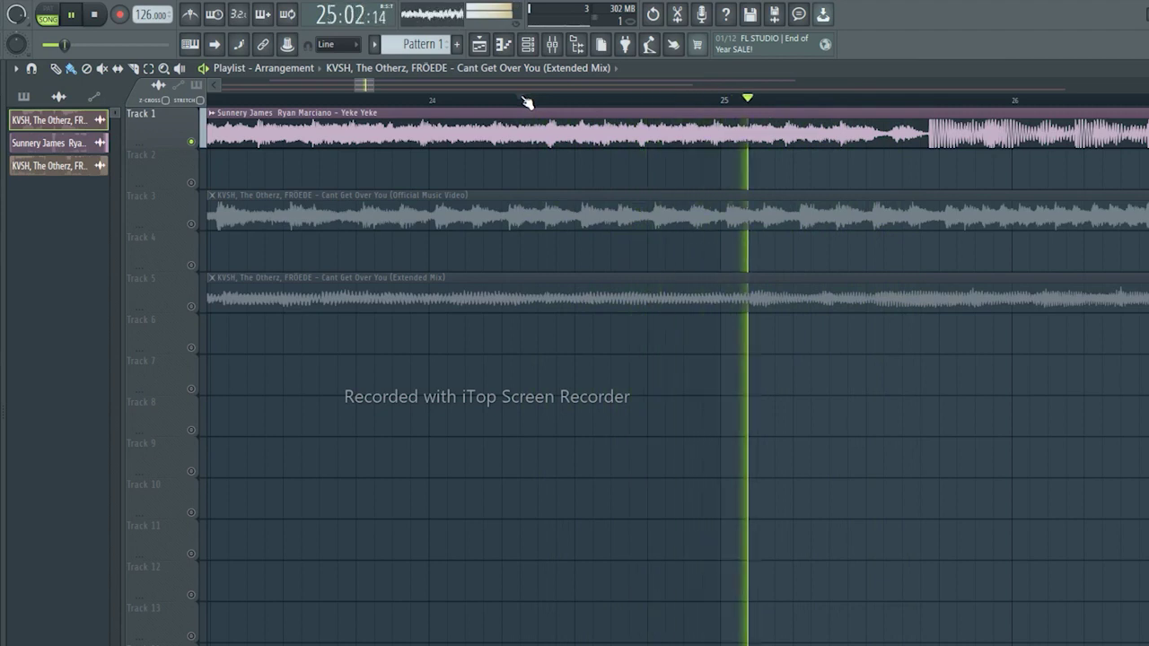
key("space")
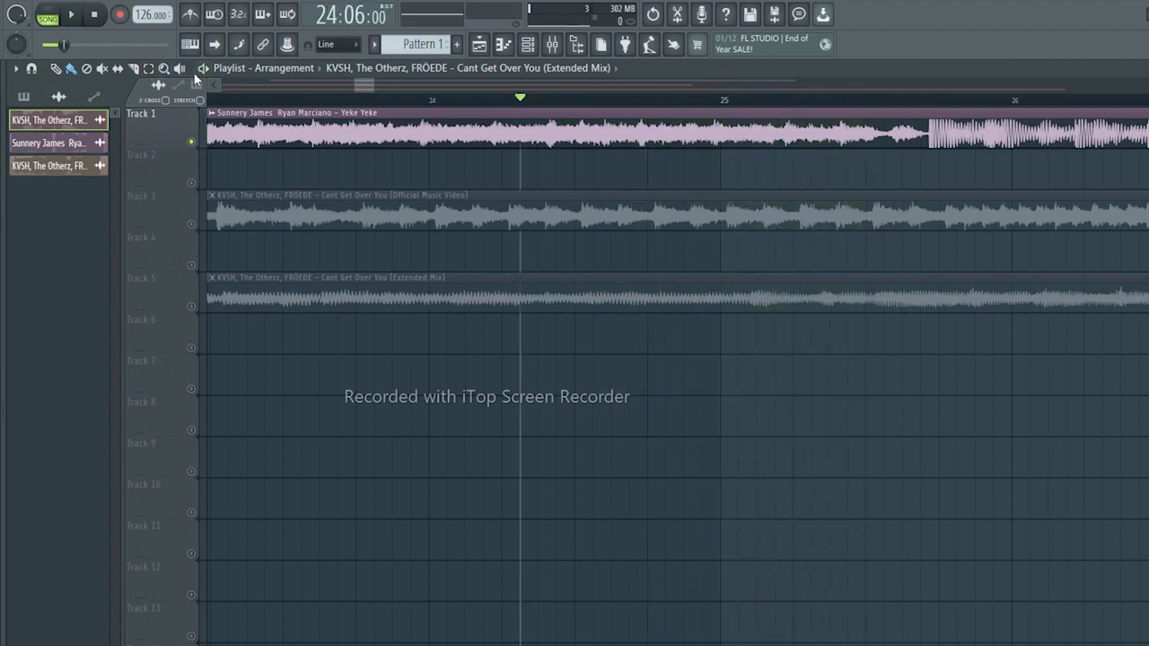
Step: Slice the Yeke Yeke clip at the quiet gap before the drop in bar 25 and delete the part after the cut
left_click(134, 68)
left_click_drag(897, 117, 910, 161)
left_click(71, 68)
right_click(911, 135)
Step: Route the Yeke Yeke clip's channel to mixer insert 1, giving the insert the channel's name and color
left_click(783, 130)
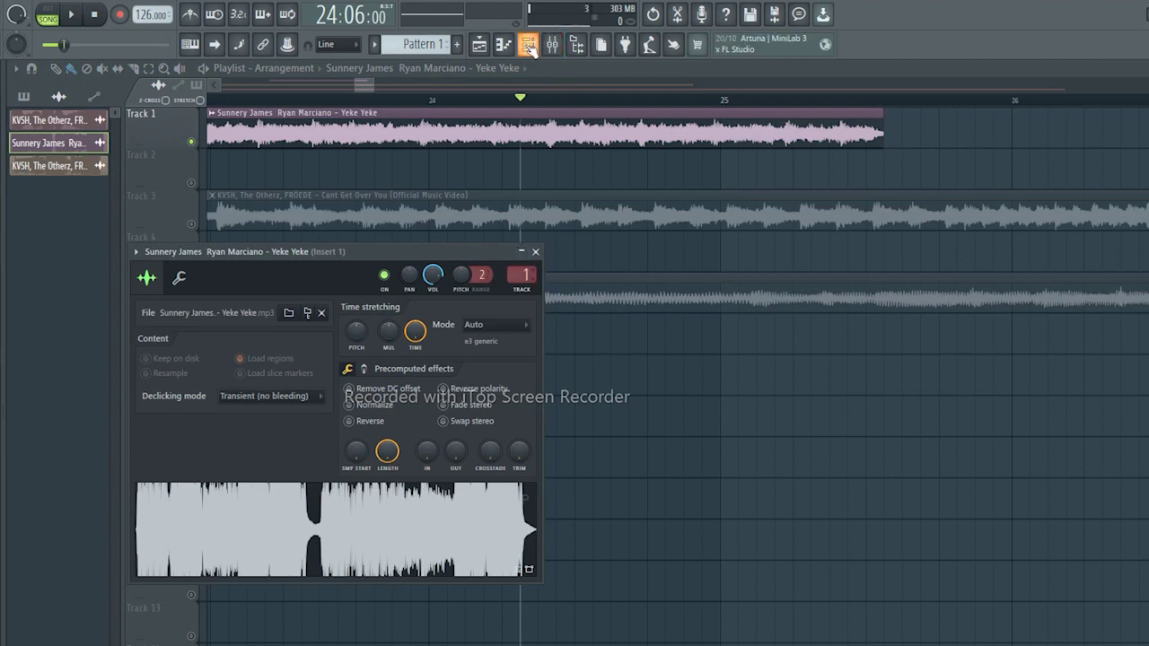
scroll(524, 274, "down", 1)
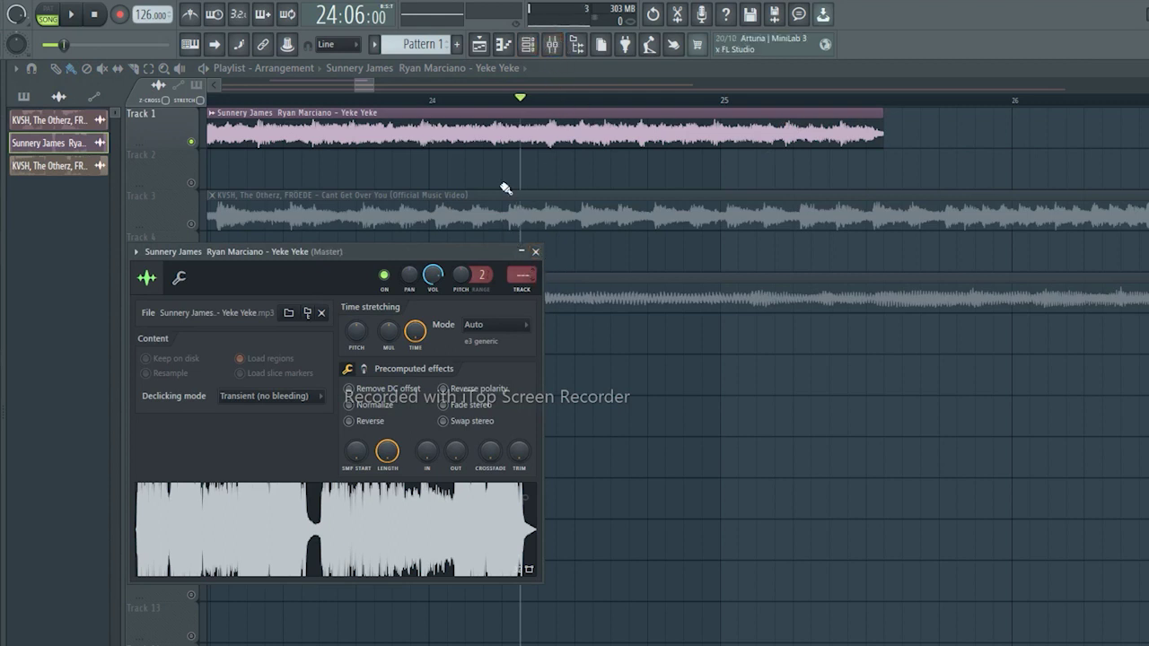
left_click(552, 44)
left_click(123, 336)
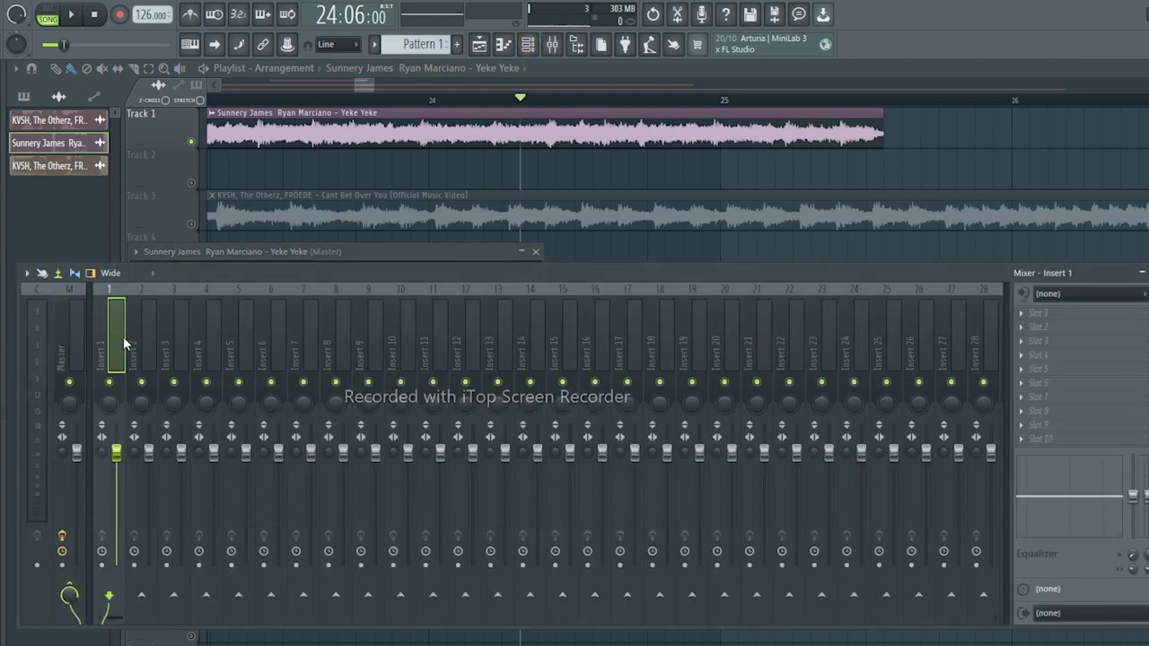
key("ctrl+l")
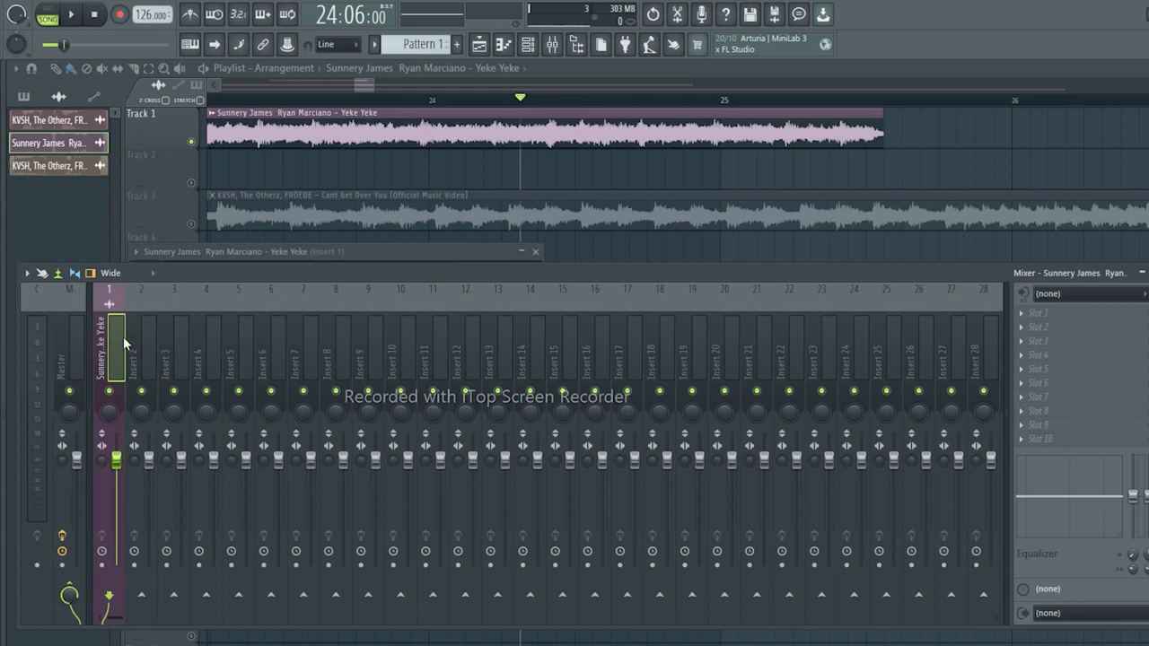
Step: Route the Cant Get Over You (Official Music Video) channel to mixer insert 2 with its name and color
left_click(360, 196)
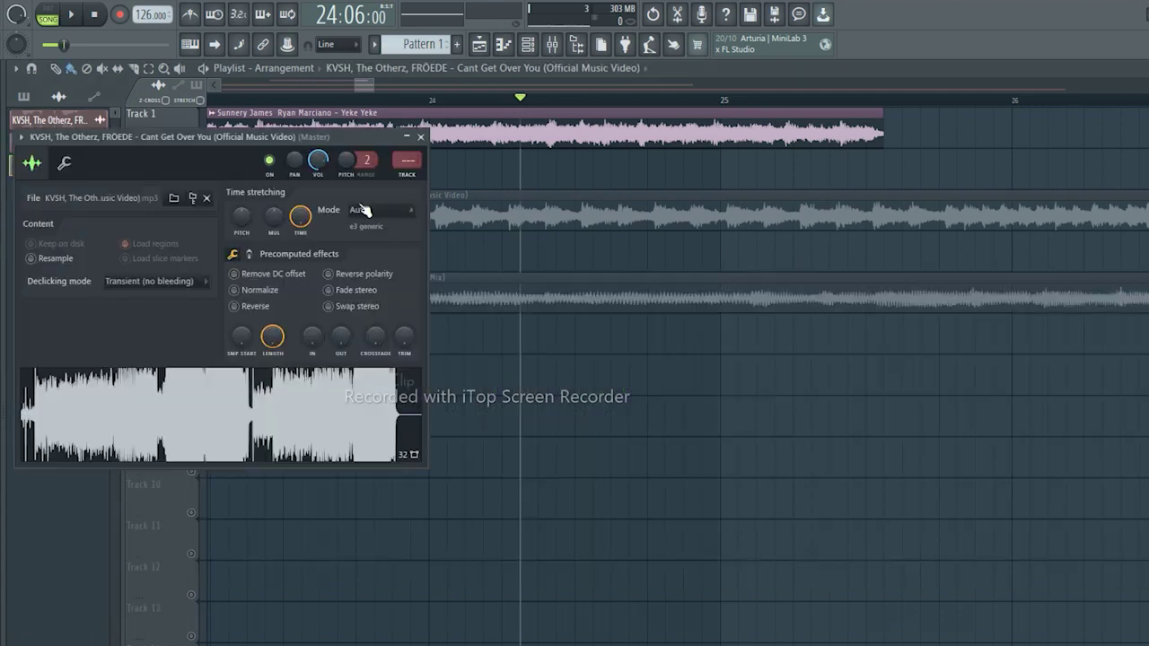
left_click(551, 47)
left_click(135, 335)
key("ctrl+l")
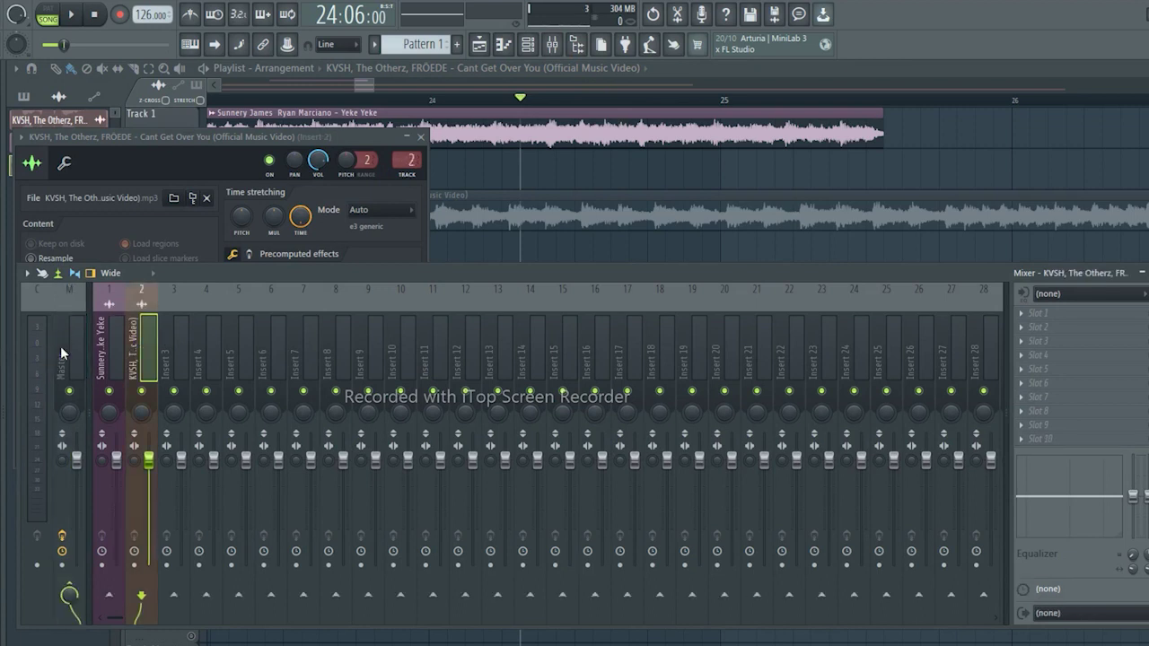
Step: Remove the Fruity Limiter from the Master mixer track, then close the mixer and channel settings
left_click(81, 341)
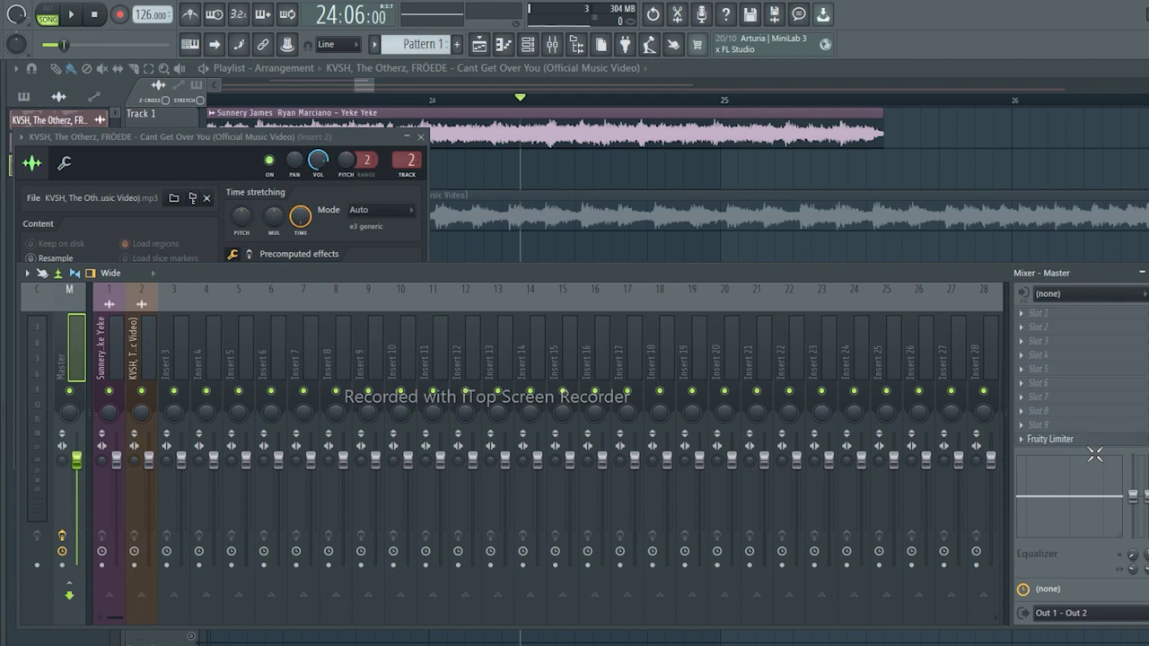
left_click(1045, 439)
left_click(1049, 448)
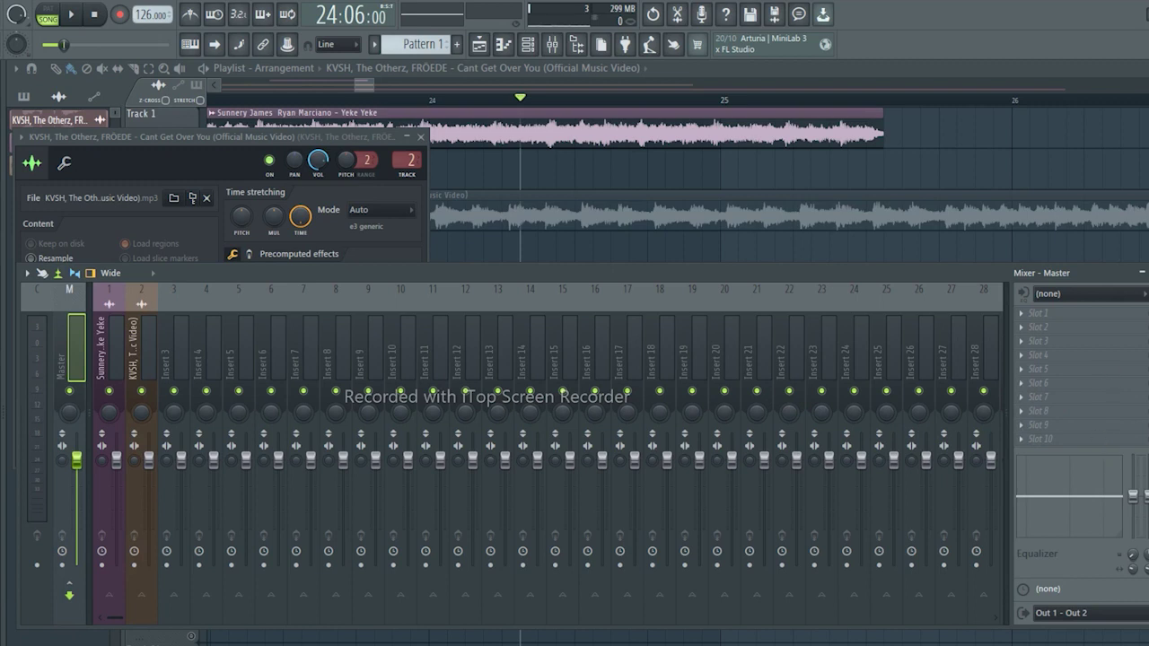
key("F9")
left_click(421, 136)
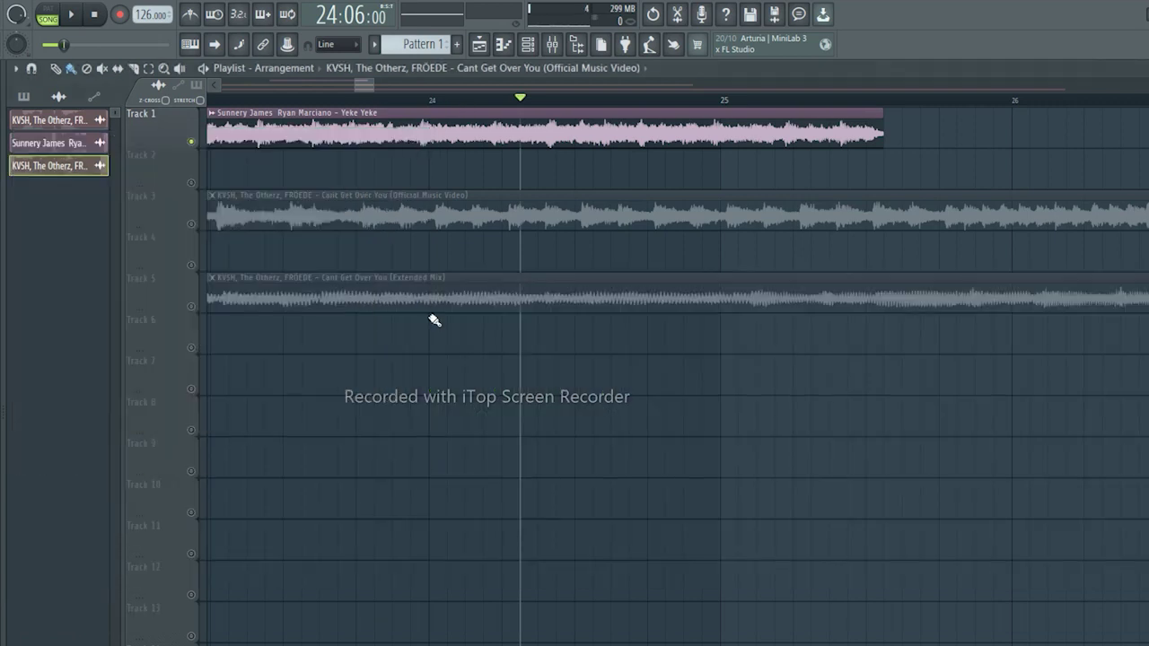
Step: Route the Cant Get Over You (Extended Mix) channel to mixer insert 3 with its name and color
scroll(381, 96, "down", 2)
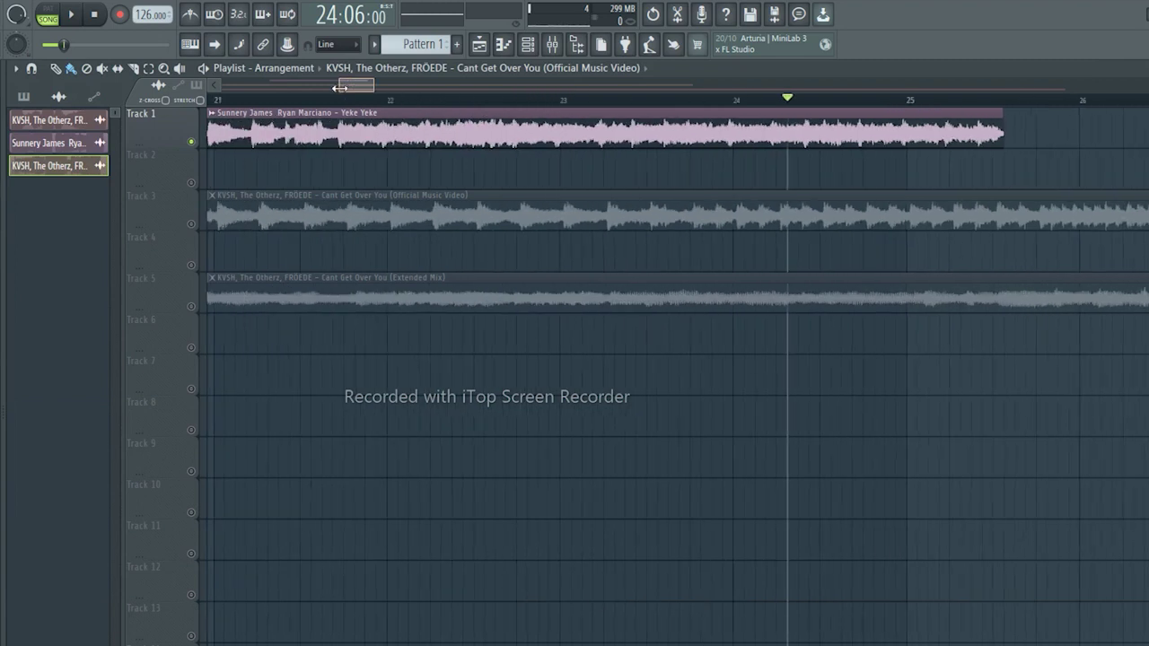
left_click(213, 283)
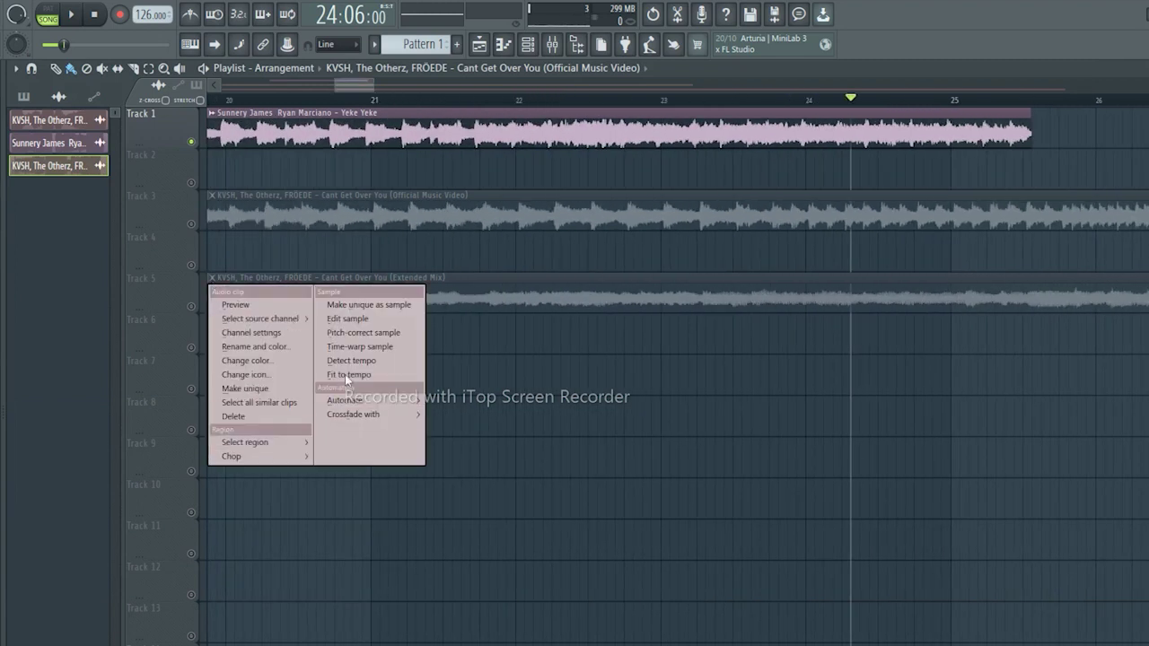
double_click(533, 298)
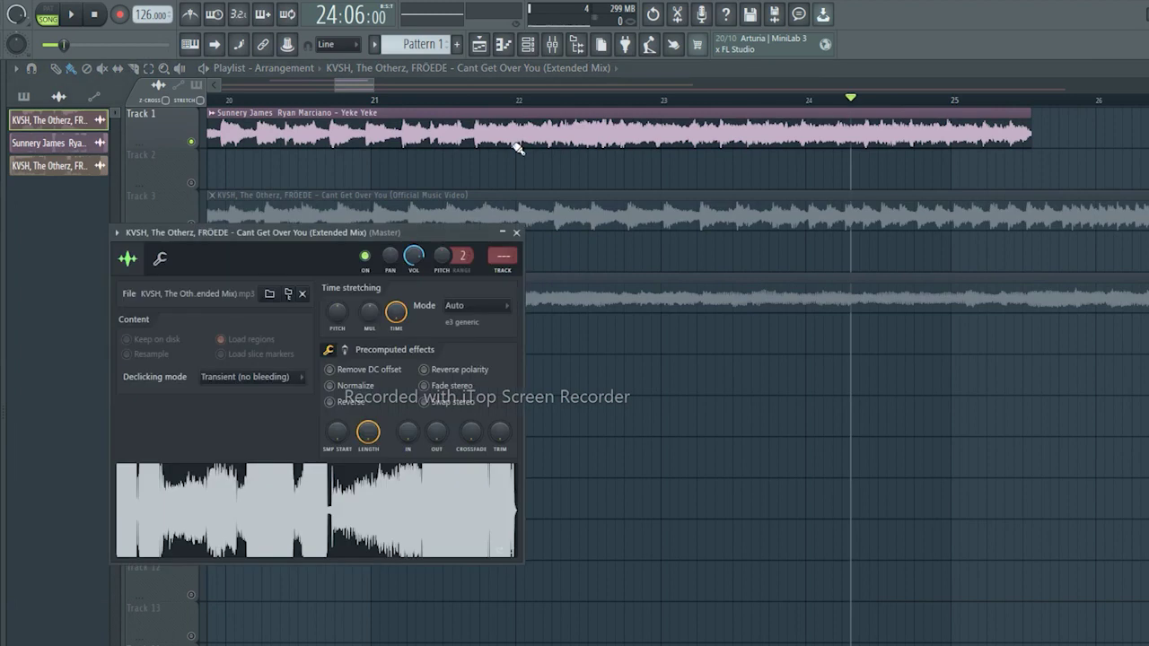
left_click(559, 47)
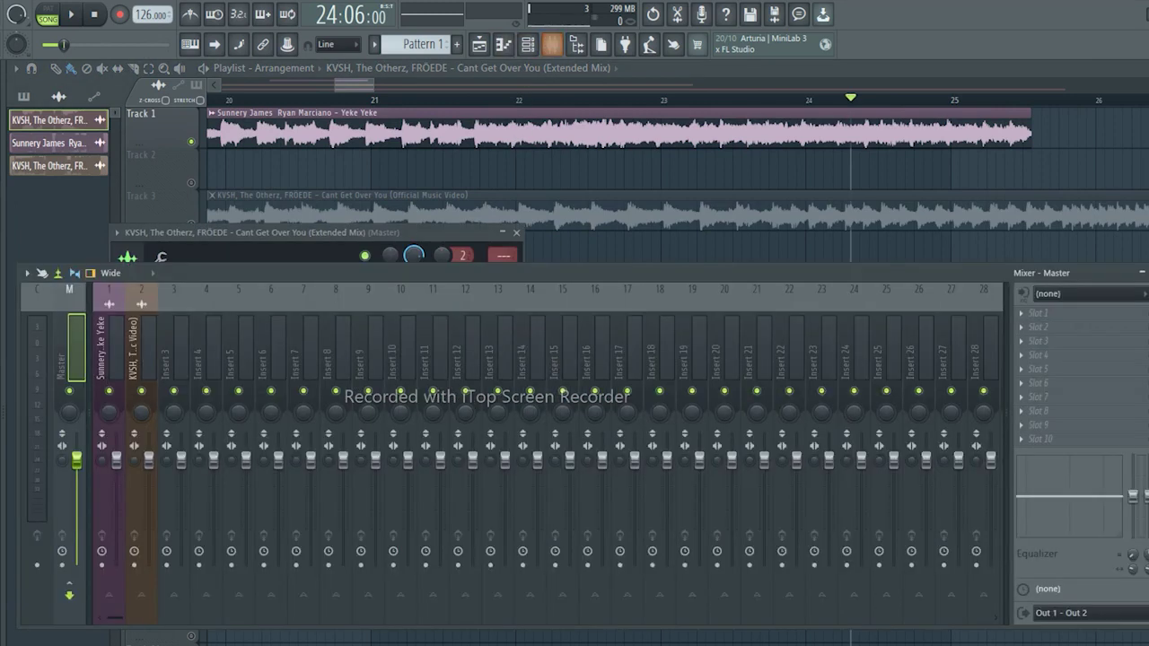
left_click(172, 323)
key("ctrl+l")
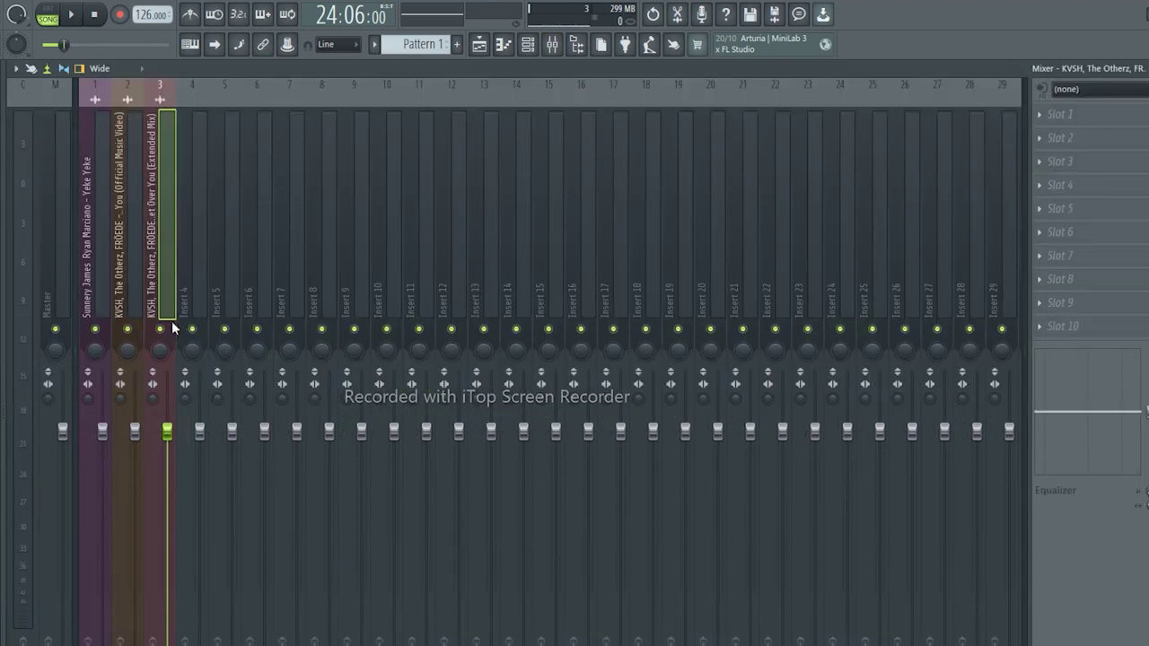
key("F9")
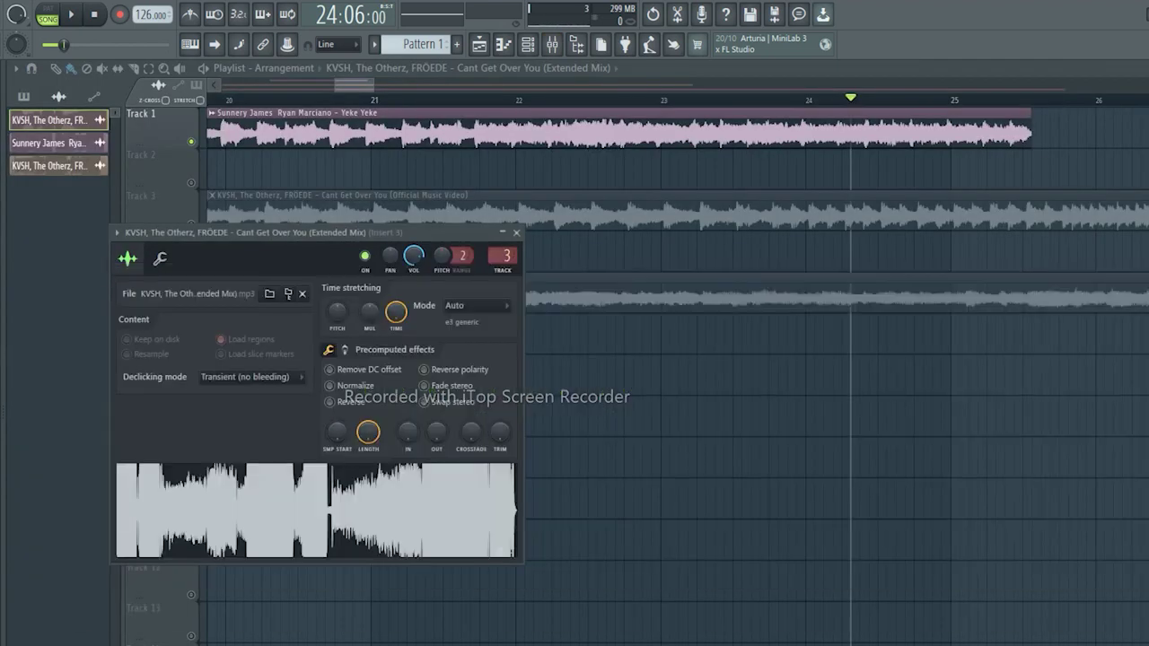
left_click(517, 233)
Step: Unmute Track 3 with the Official Music Video clip and mute Track 1 with the Yeke Yeke clip
left_click_drag(348, 83, 234, 106)
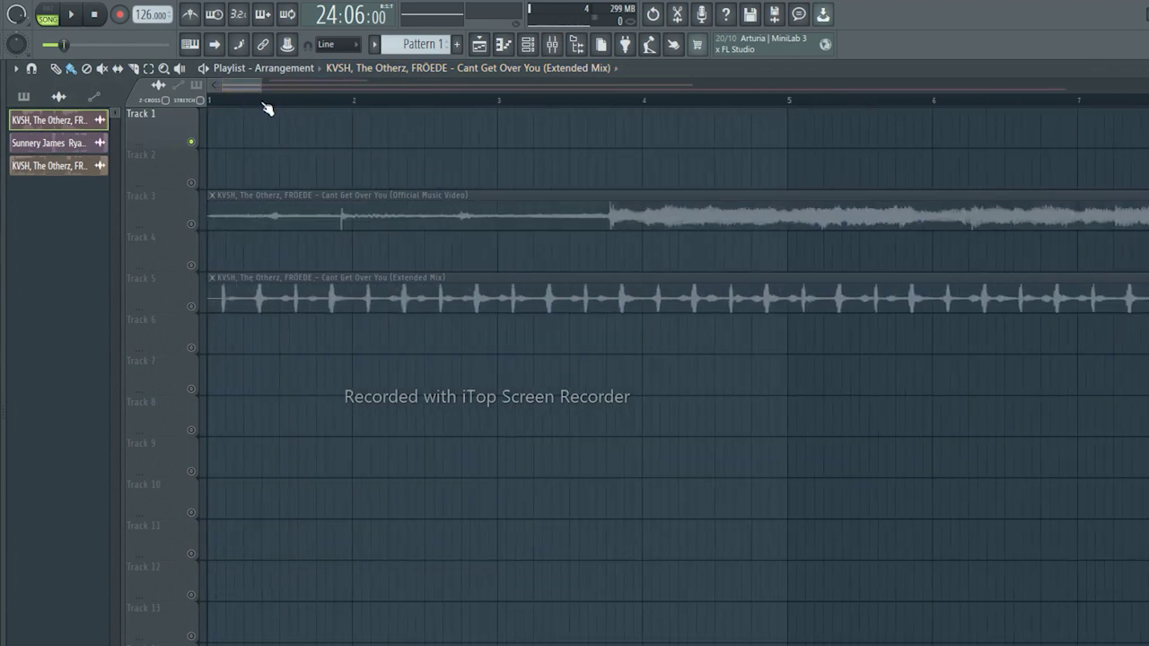
scroll(268, 104, "down", 10)
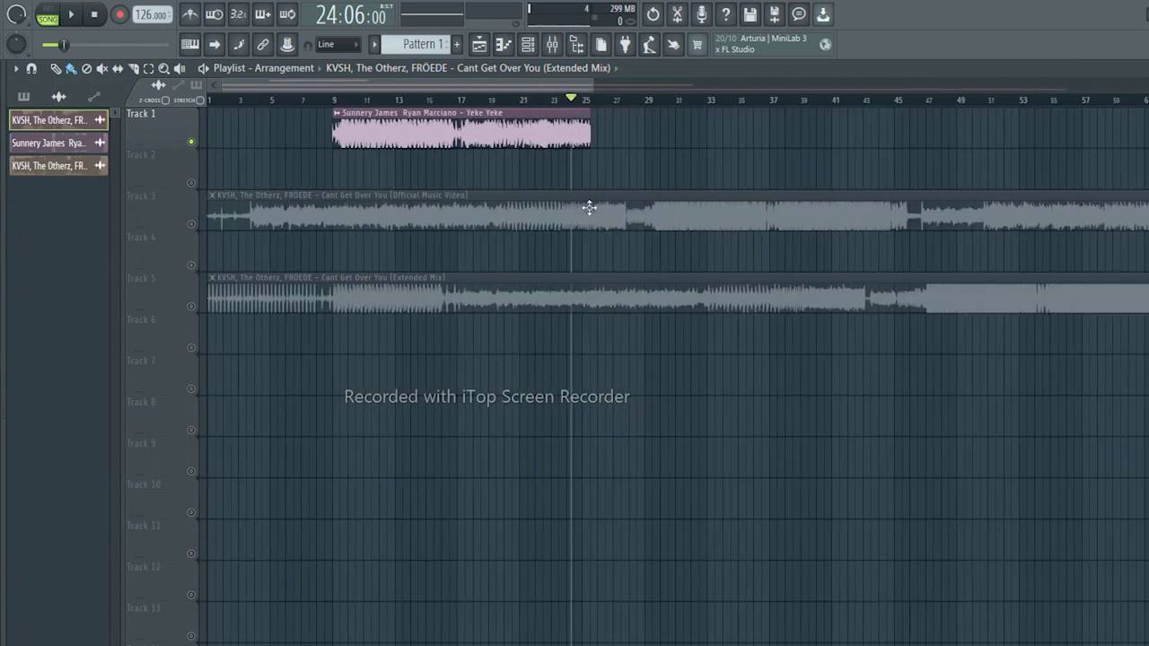
left_click(191, 225)
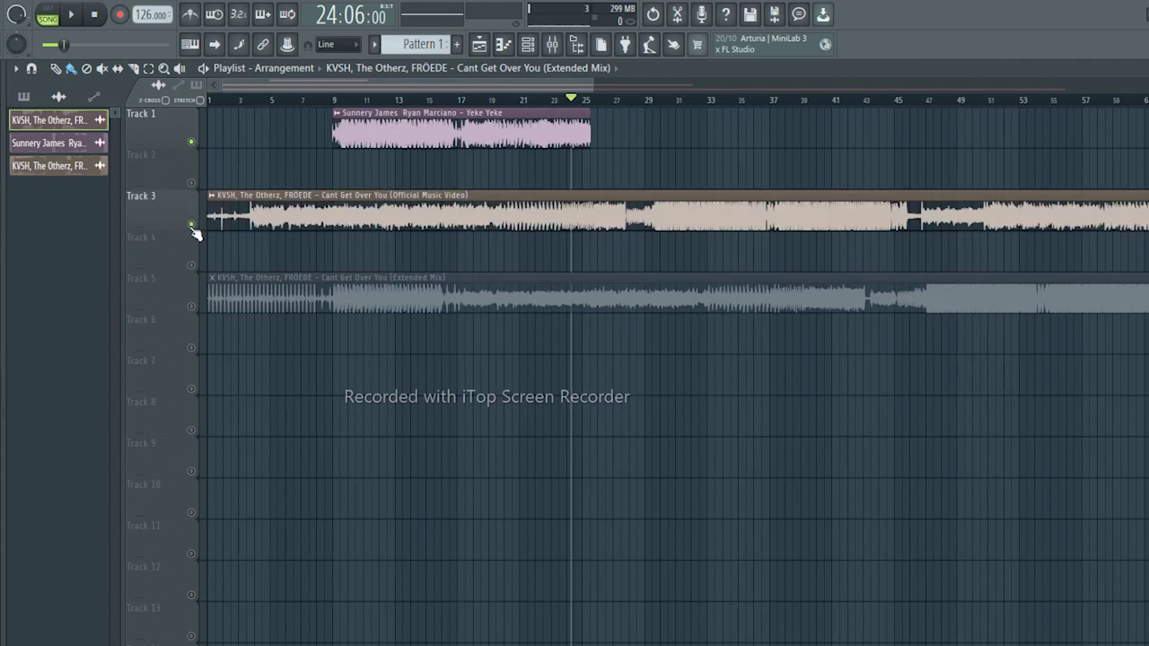
left_click(191, 143)
Step: Play the Official Music Video clip from bar 24 and place the playhead at the end of its build-up in bar 27
key("space")
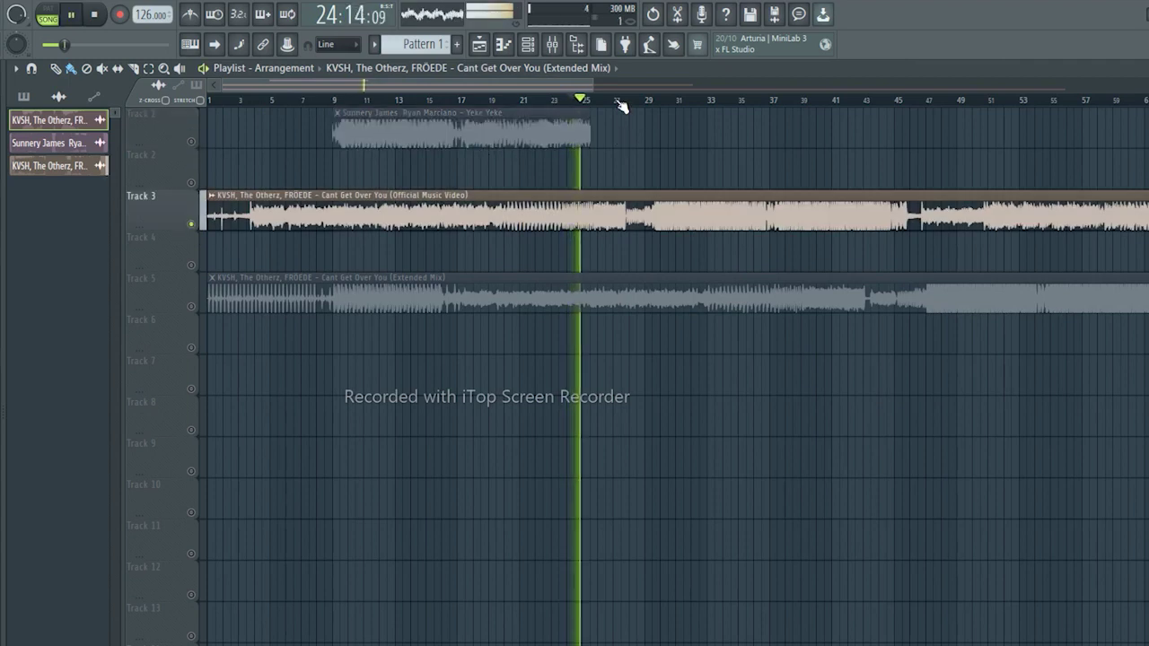
scroll(609, 106, "up", 8)
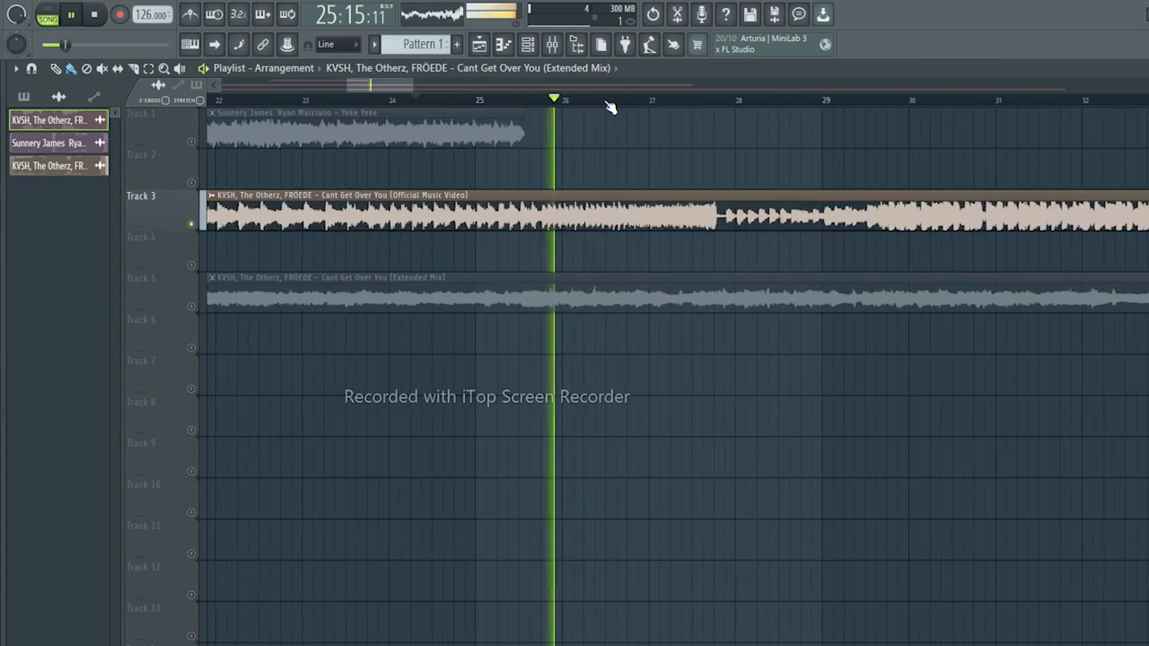
left_click(738, 102)
key("space")
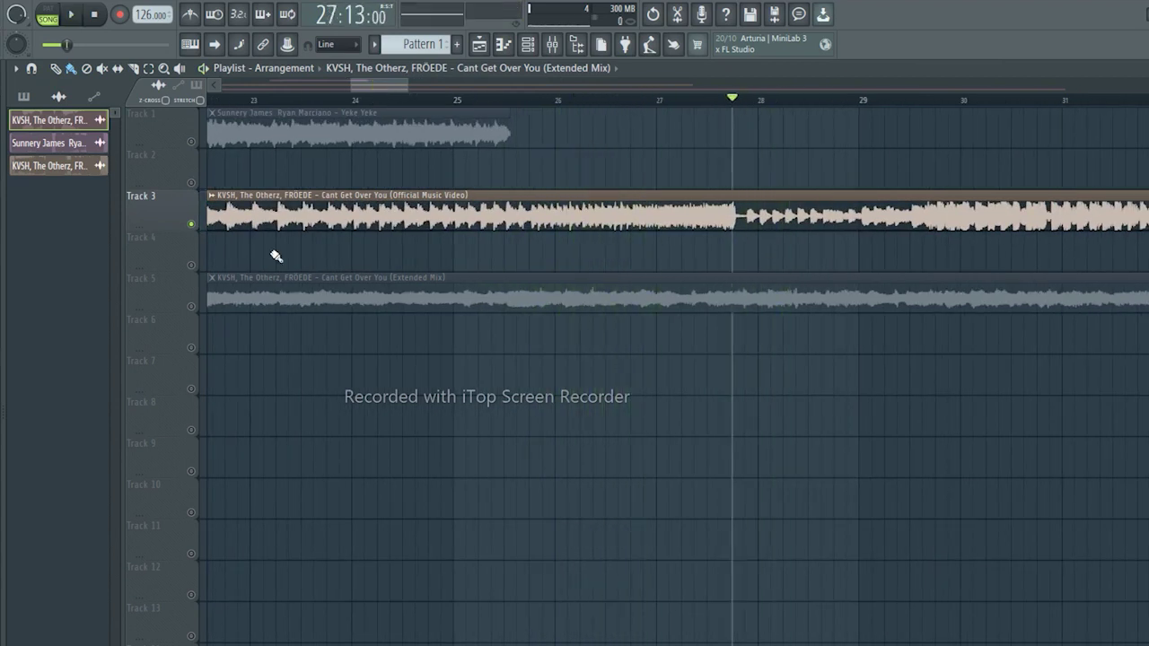
Step: Slice the Official Music Video clip on Track 3 just after its build-up near the end of bar 27 and delete the part before the cut
scroll(391, 106, "down", 10)
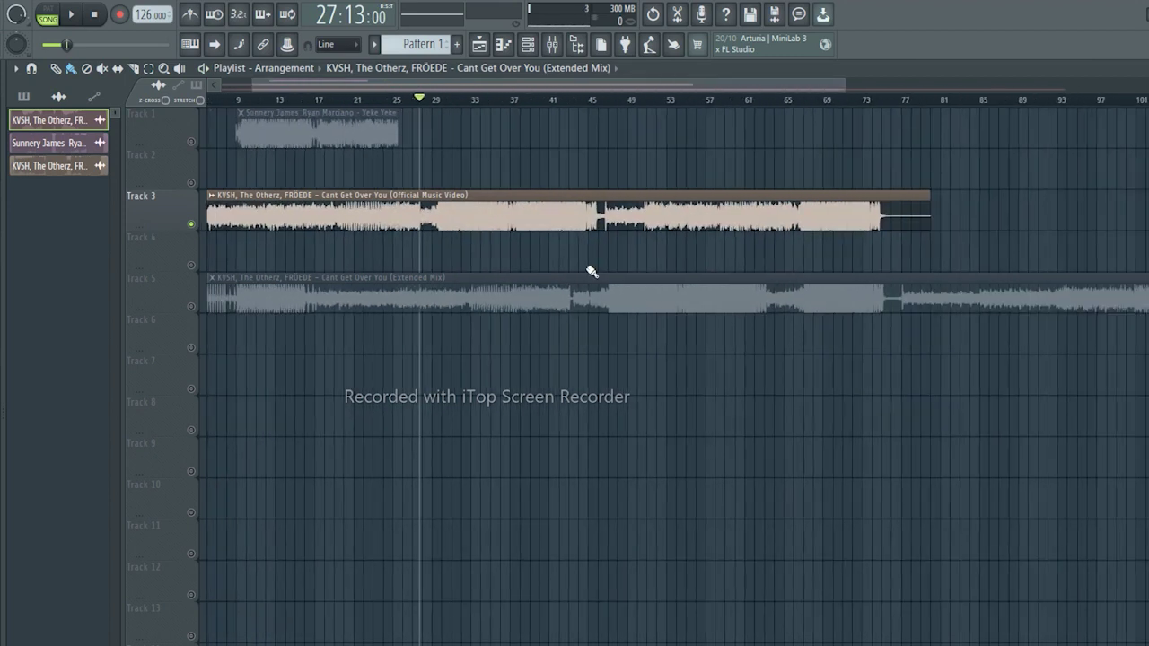
left_click(133, 68)
scroll(429, 102, "left", 2)
scroll(464, 102, "up", 10)
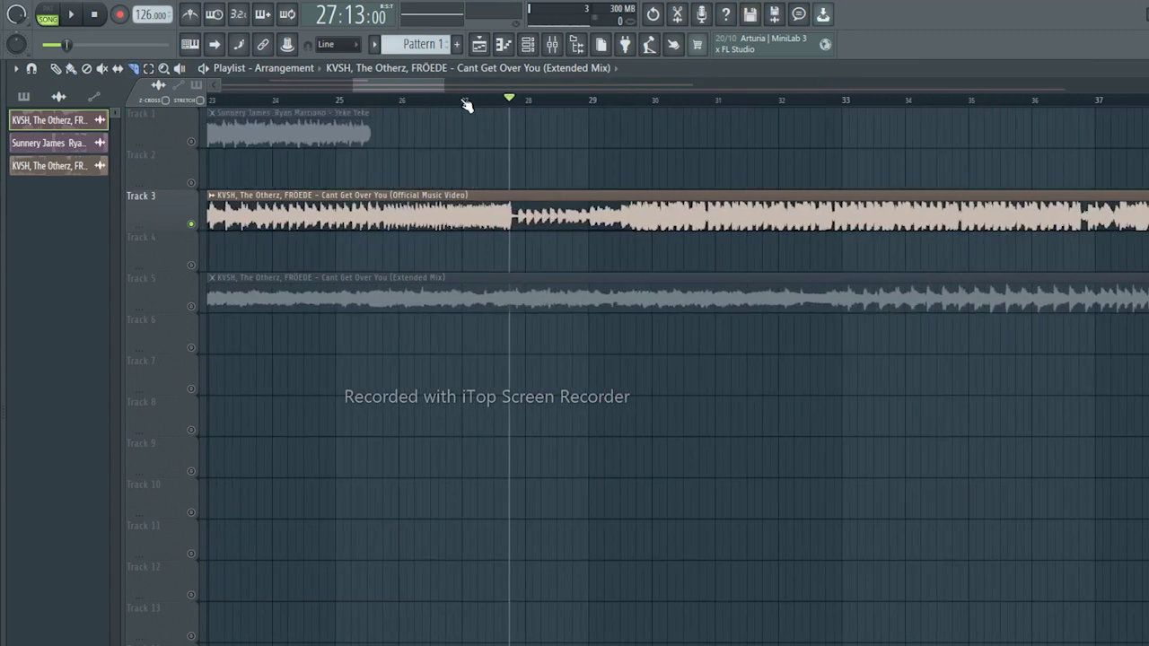
scroll(466, 104, "up", 1)
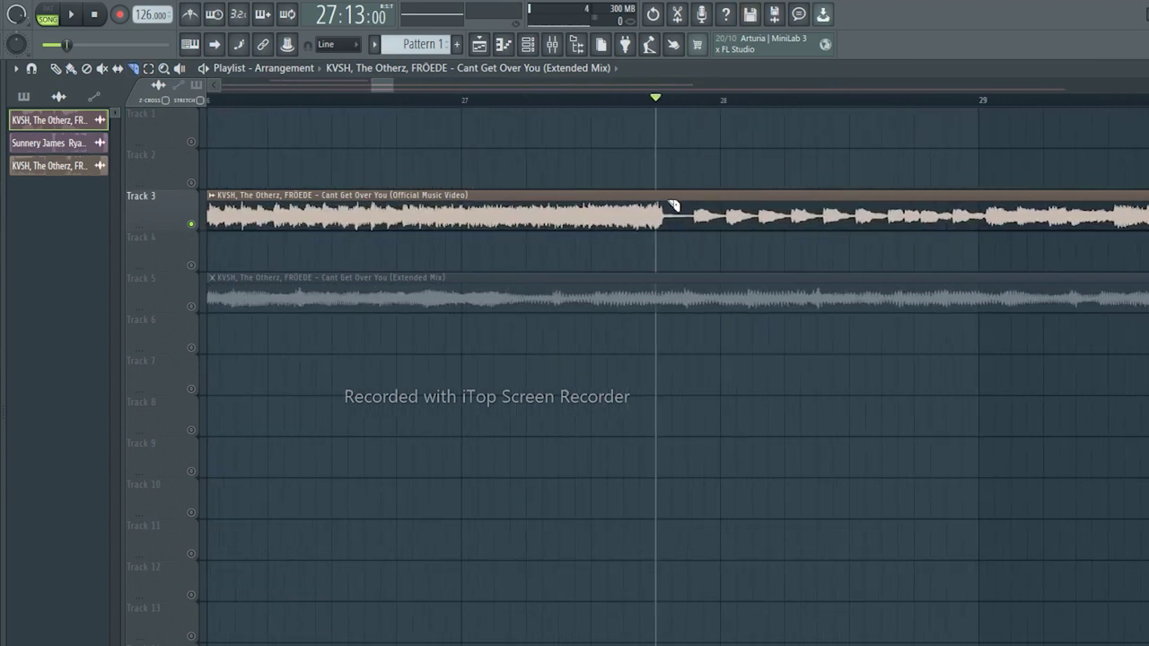
left_click_drag(698, 212, 697, 265)
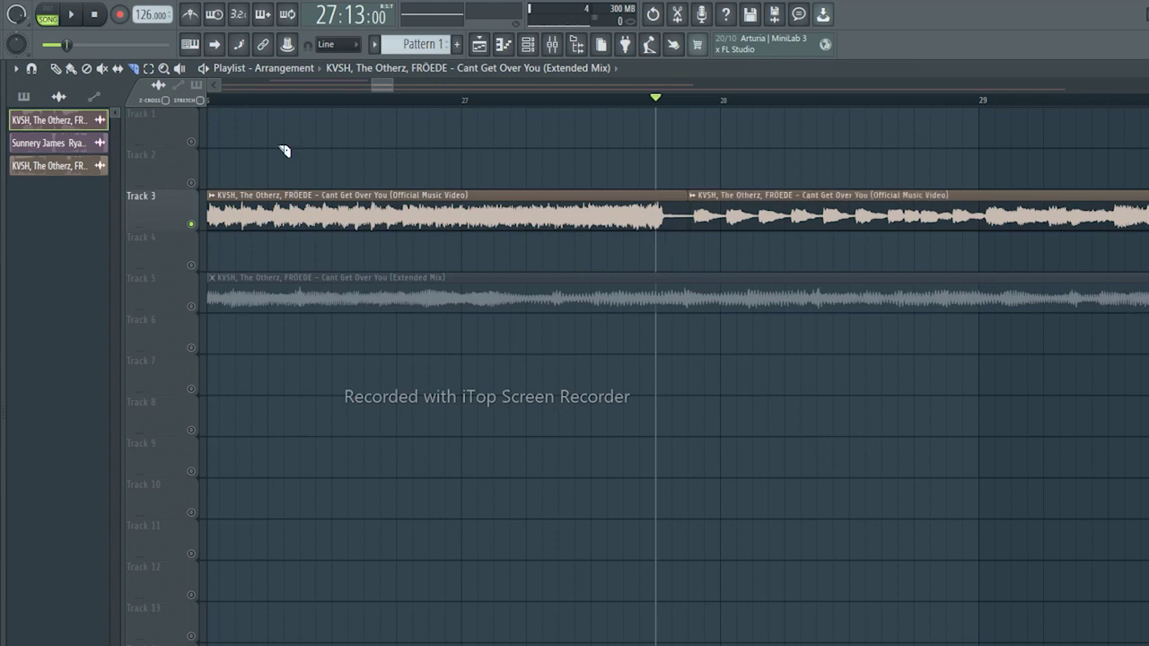
left_click(71, 70)
right_click(585, 221)
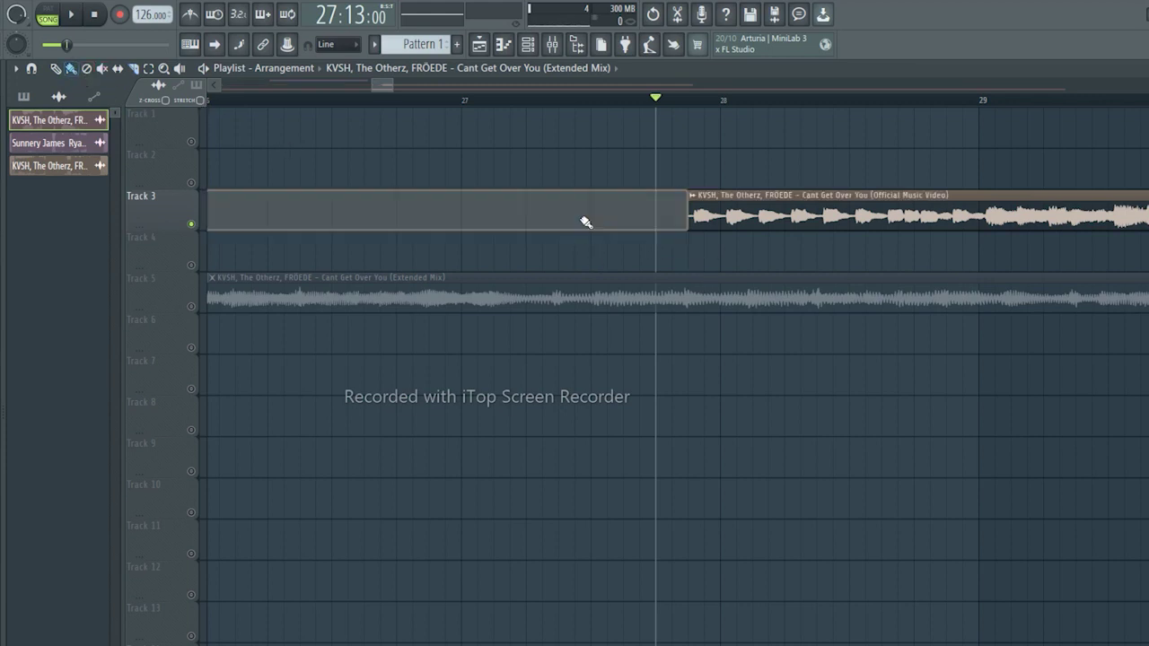
Step: Play the end of the Official Music Video clip's drop, slice the clip at bar 46 and delete the remainder
left_click_drag(382, 85, 491, 109)
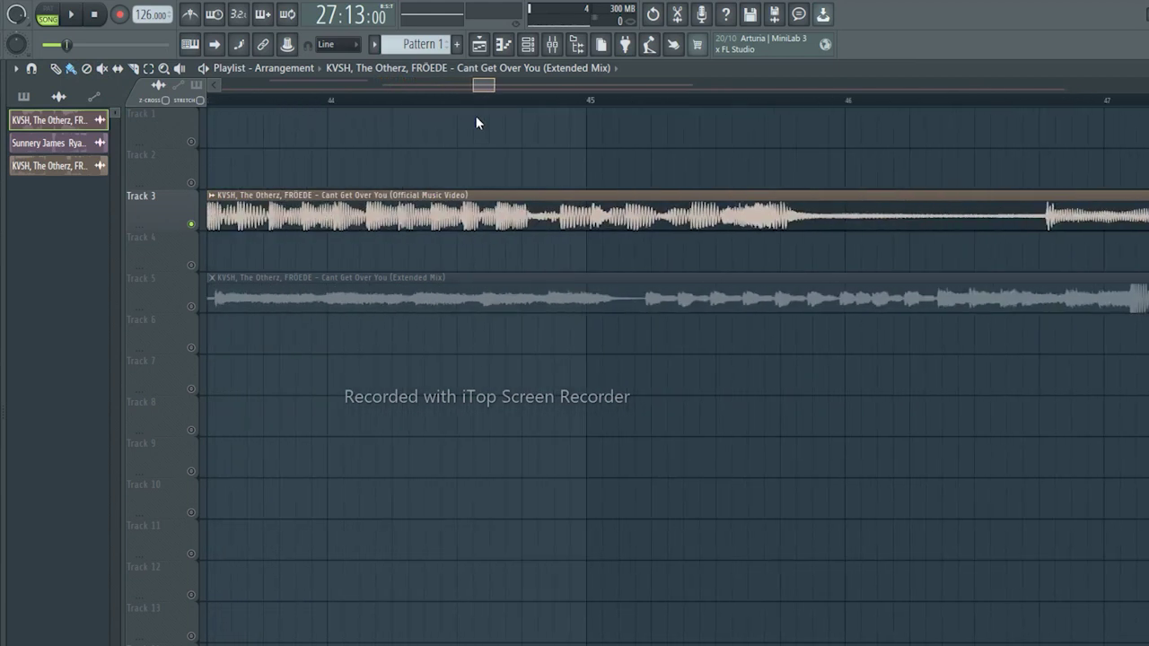
left_click(312, 99)
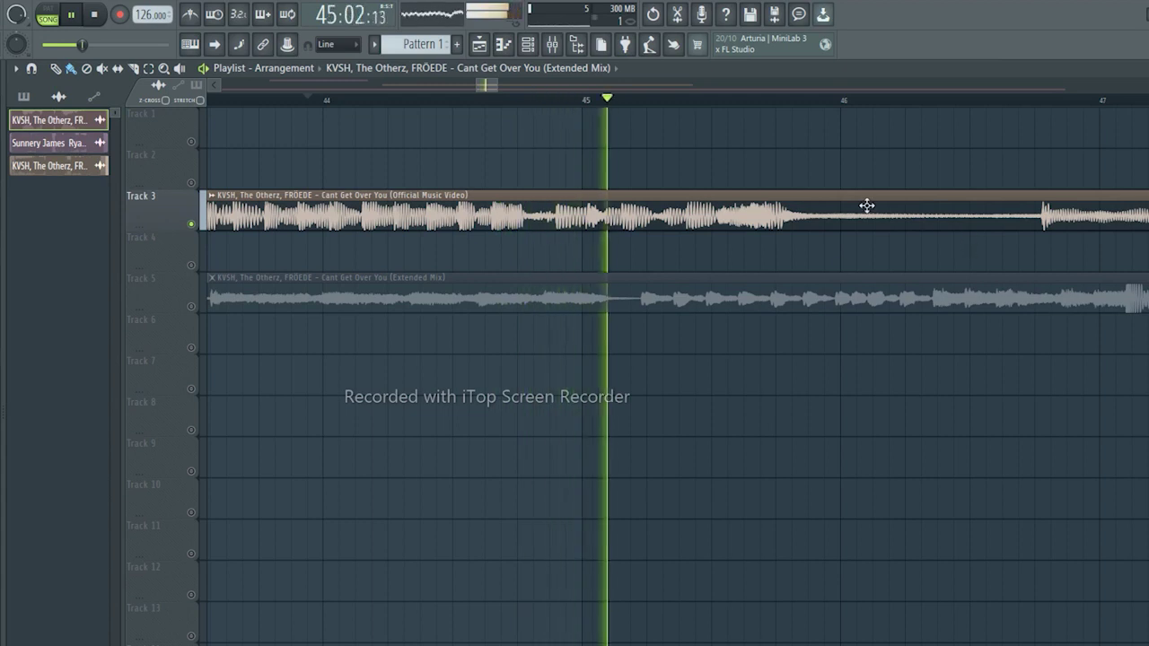
key("space")
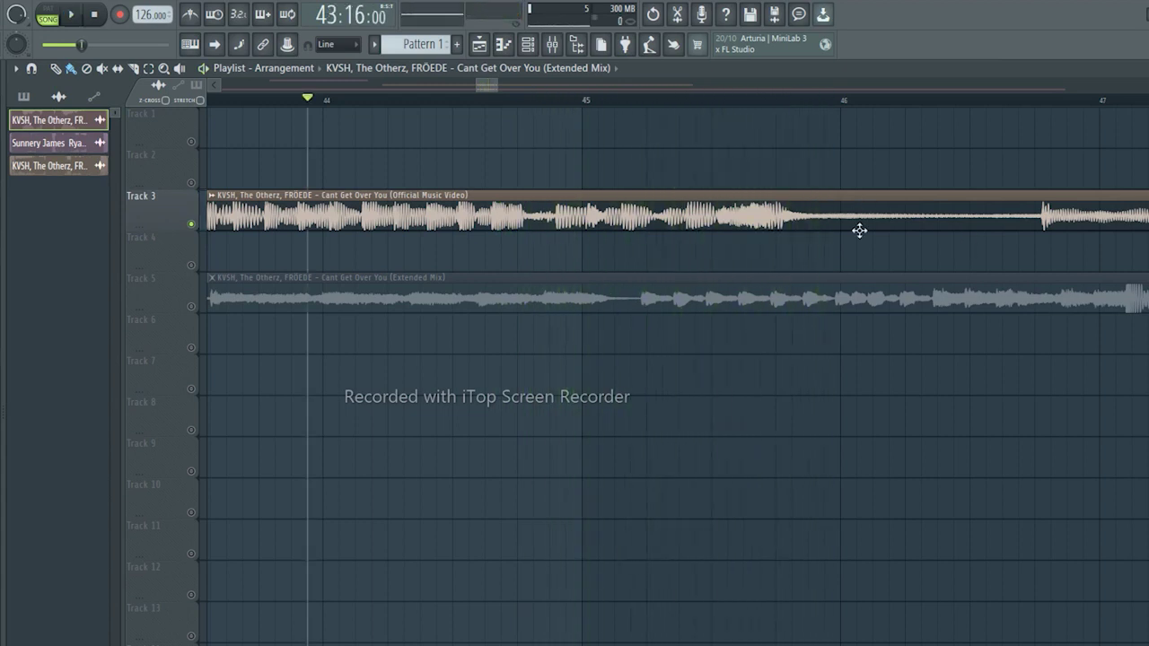
key("e")
left_click_drag(845, 187, 848, 258)
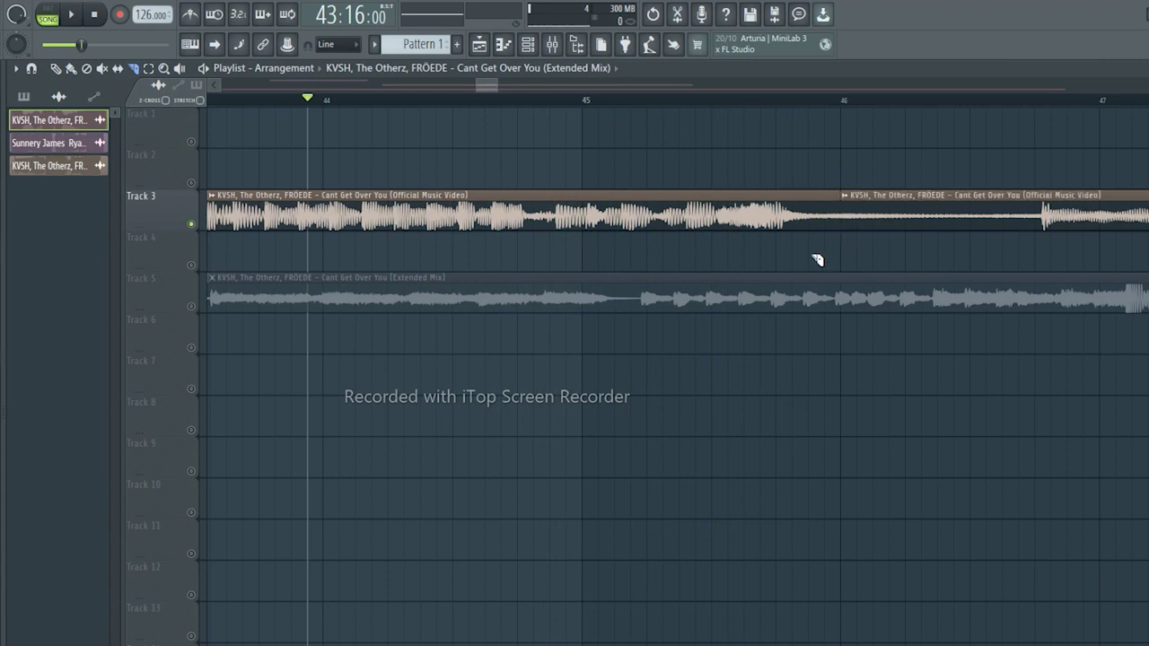
left_click(71, 68)
left_click(1008, 206)
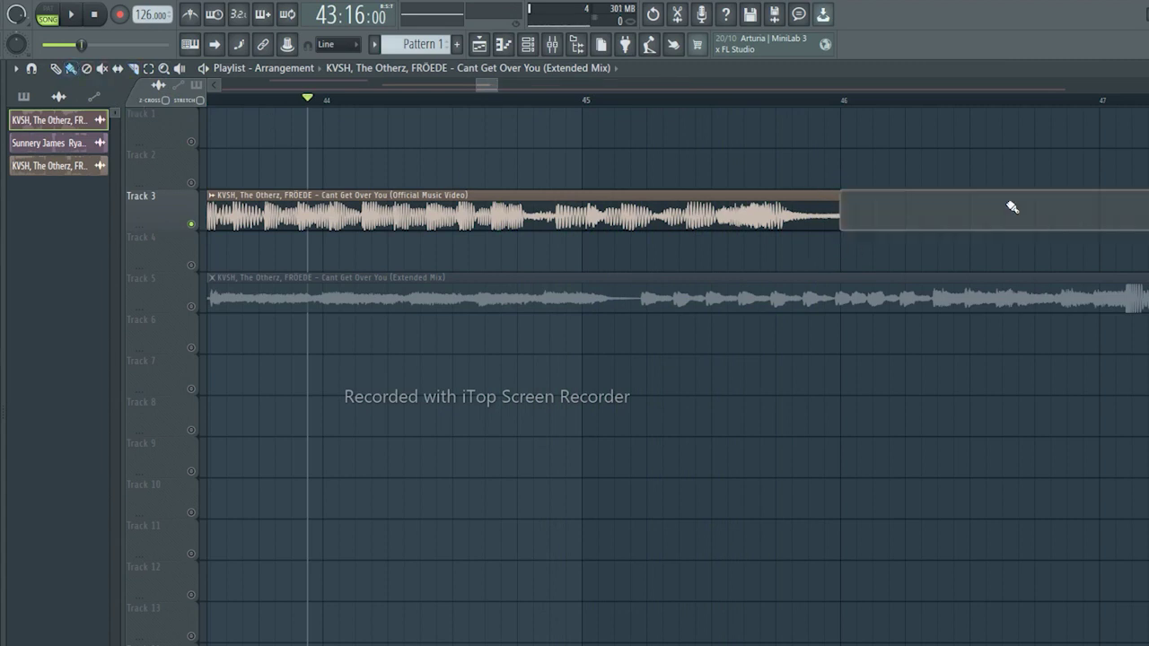
Step: Trim the start of the Extended Mix clip on Track 5 forward to about bar 125
scroll(670, 104, "down", 6)
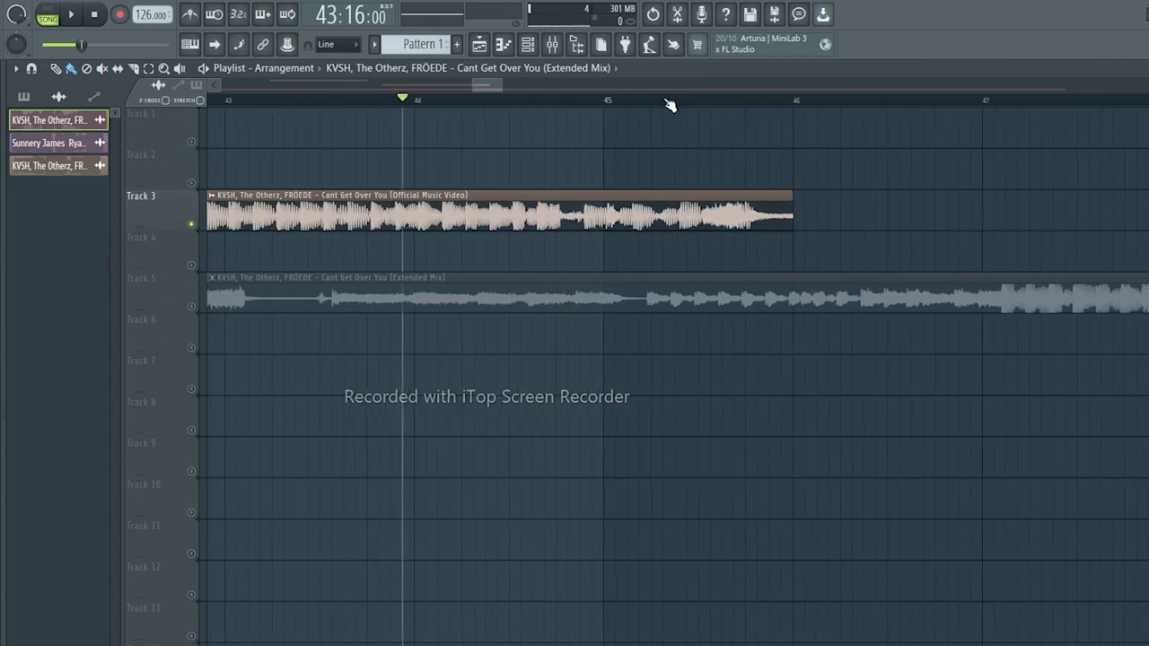
scroll(656, 102, "down", 4)
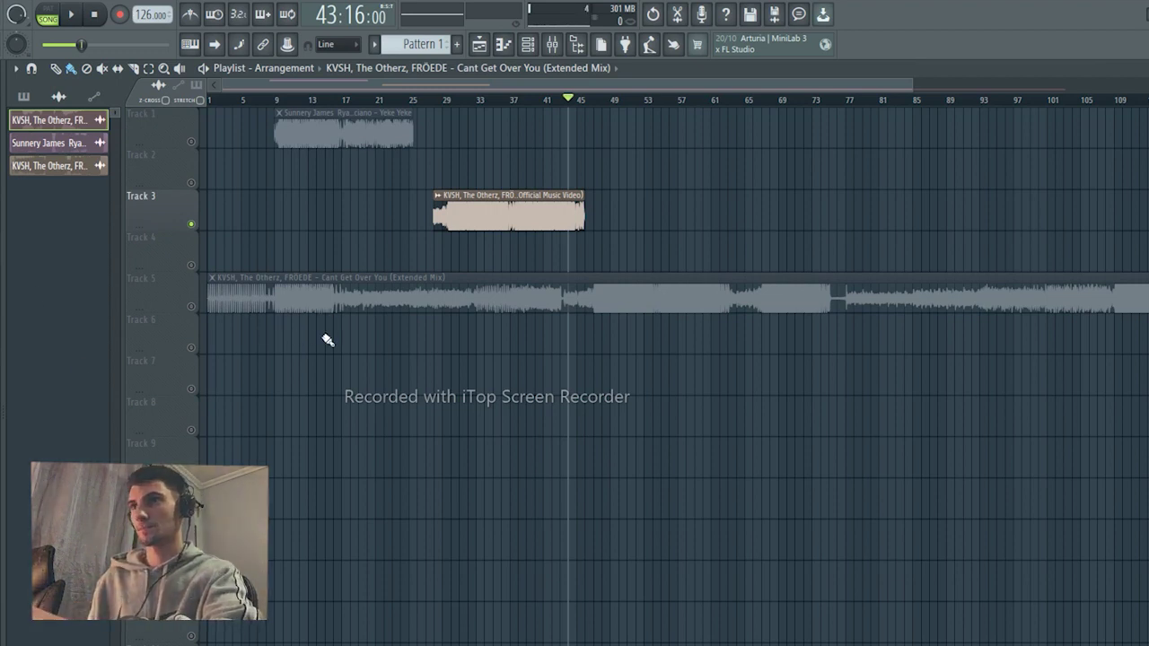
left_click_drag(209, 295, 1071, 355)
left_click_drag(597, 85, 1058, 89)
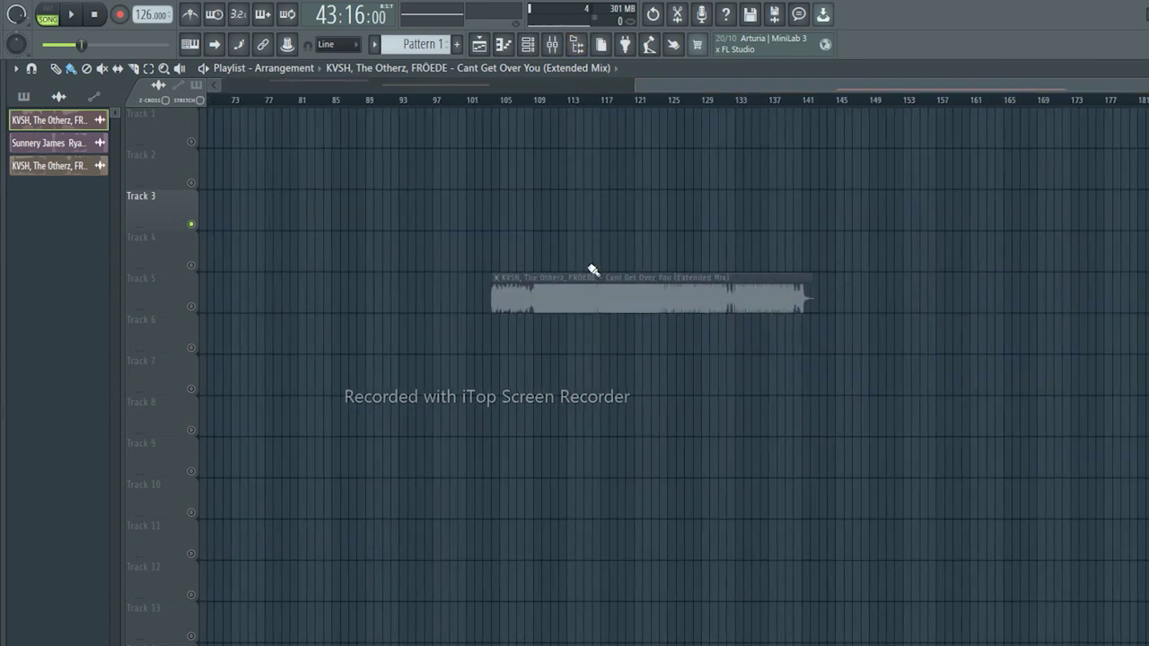
left_click_drag(490, 295, 668, 297)
Step: Solo Track 5 and play the trimmed Extended Mix clip briefly from bar 125 to check its start
scroll(677, 101, "up", 5)
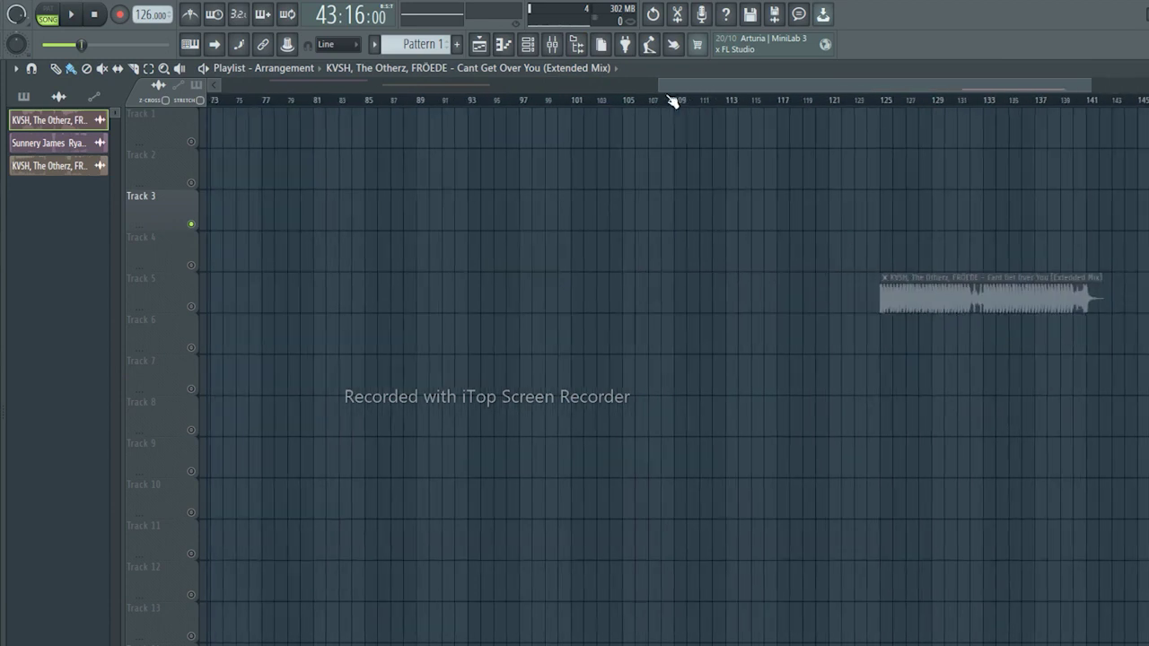
left_click_drag(860, 101, 971, 107)
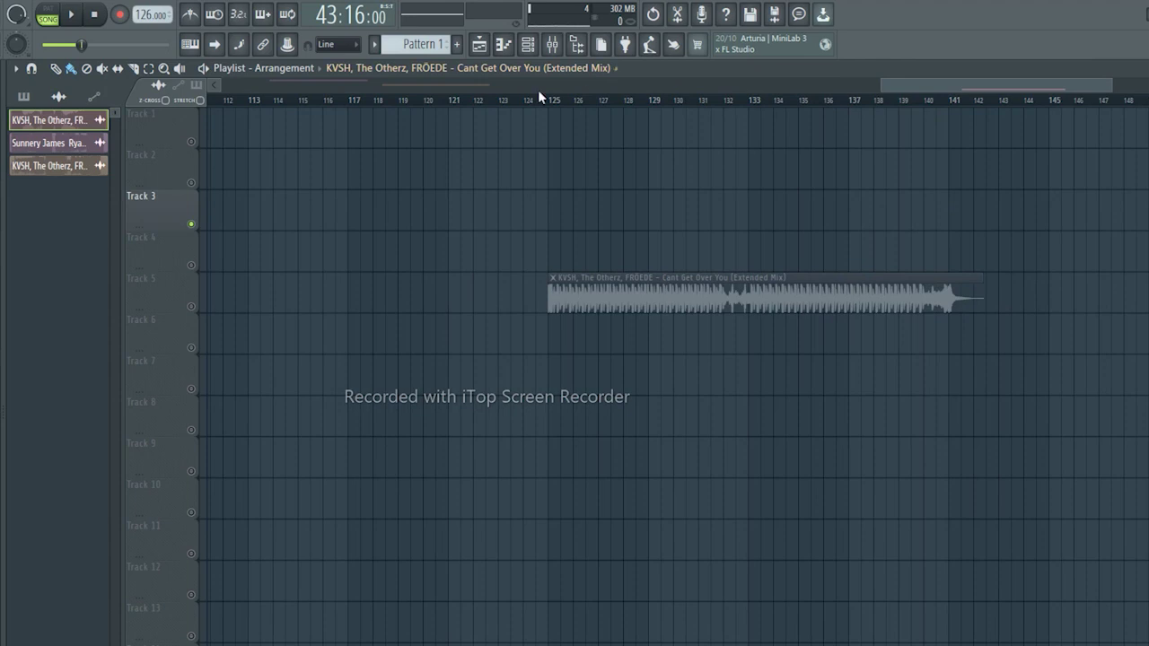
scroll(558, 107, "up", 3)
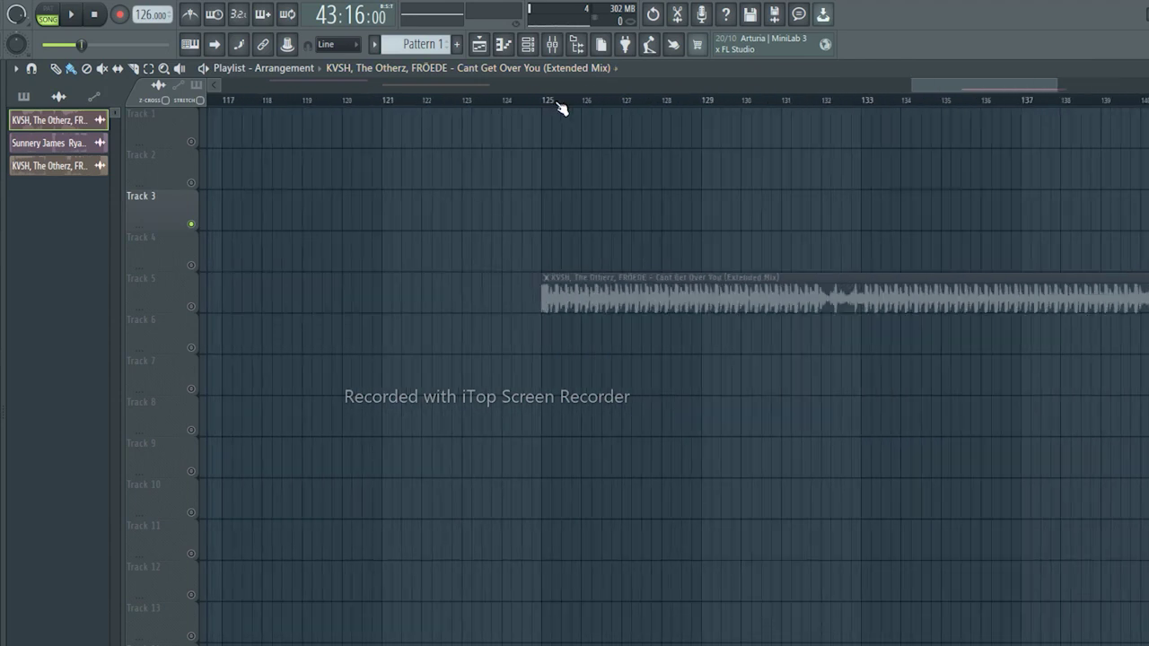
scroll(559, 107, "up", 1)
left_click(538, 99)
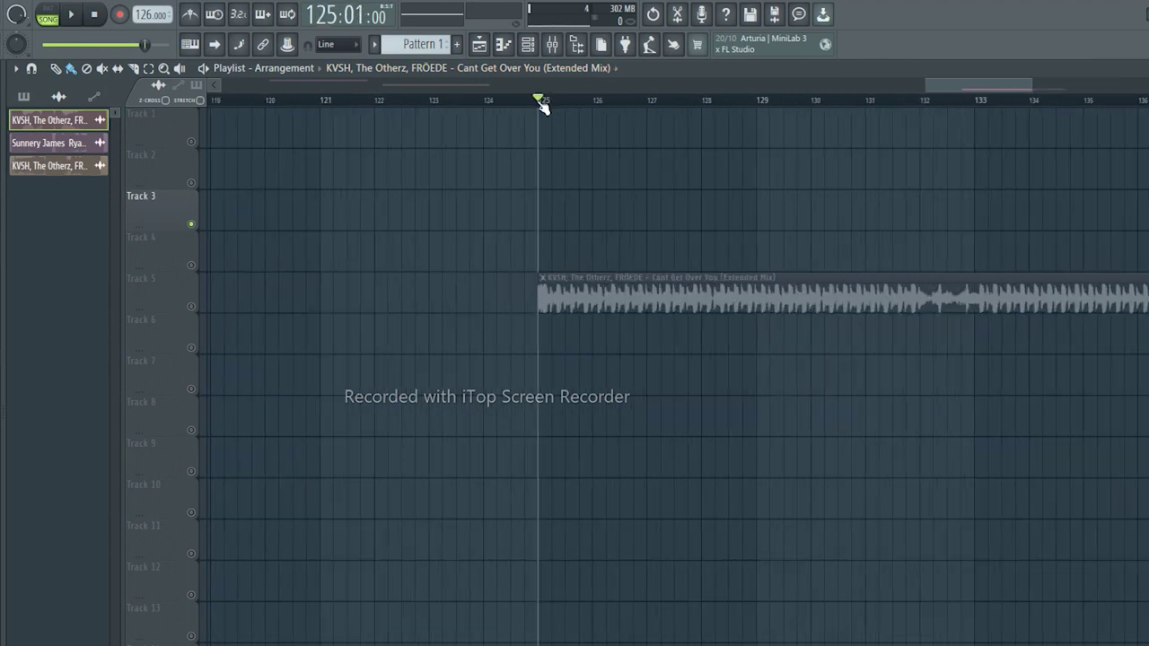
left_click(191, 307, "ctrl")
key("space")
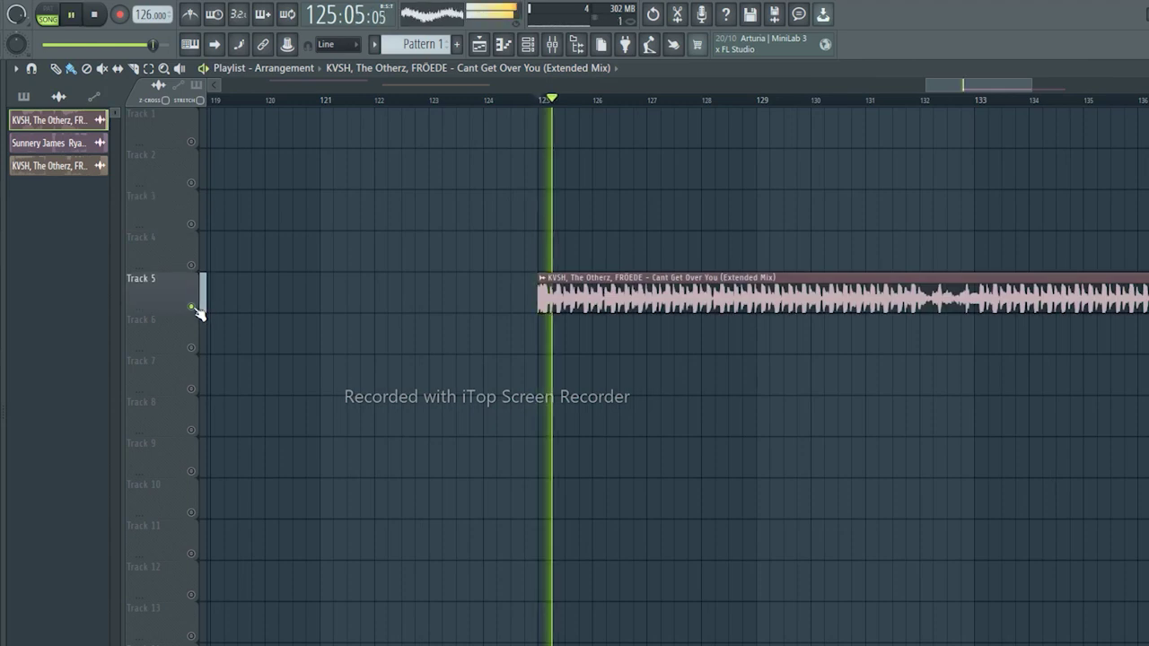
key("space")
Step: Move the Extended Mix clip along Track 5 so it starts at about bar 45.75, just before the Official Music Video clip ends
scroll(574, 359, "left", 5)
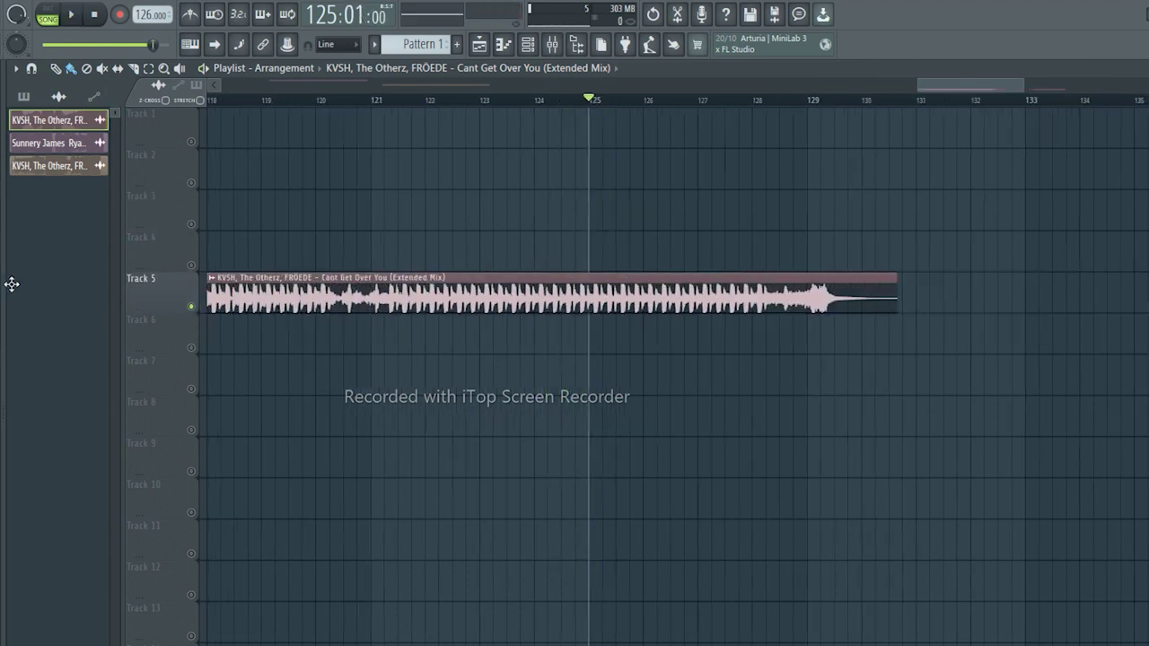
left_click_drag(2, 296, 30, 308)
left_click_drag(99, 306, 555, 311)
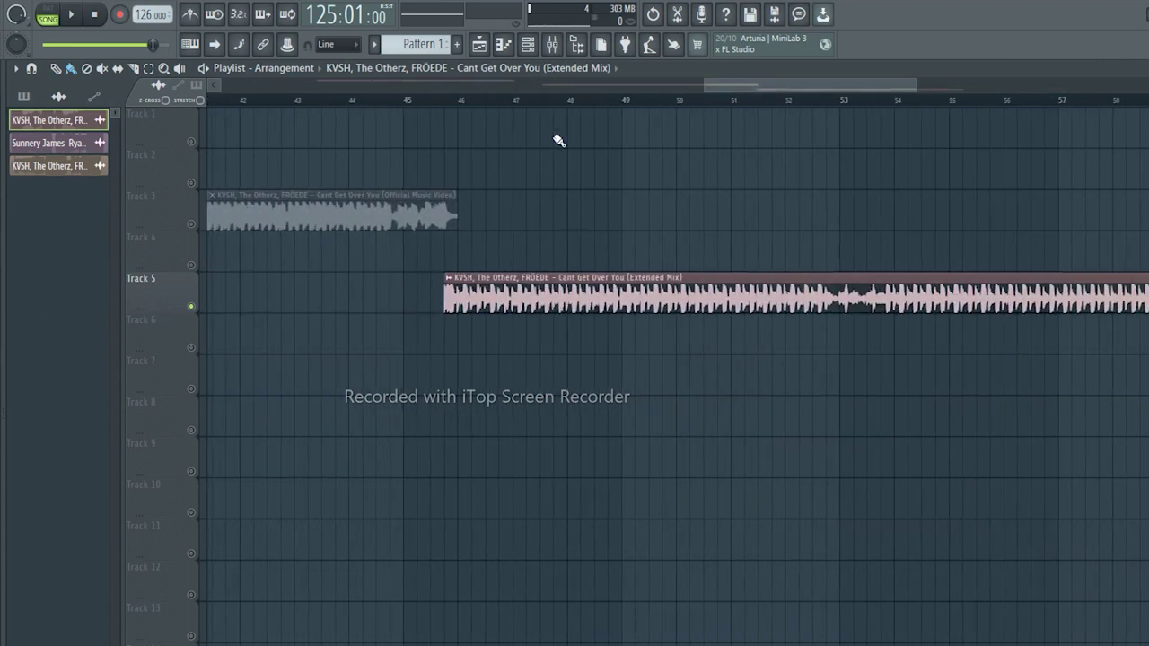
Step: Select both Cant Get Over You clips and move them together so the Official Music Video clip starts just before bar 24, overlapping Yeke Yeke's end
left_click_drag(805, 91, 721, 91)
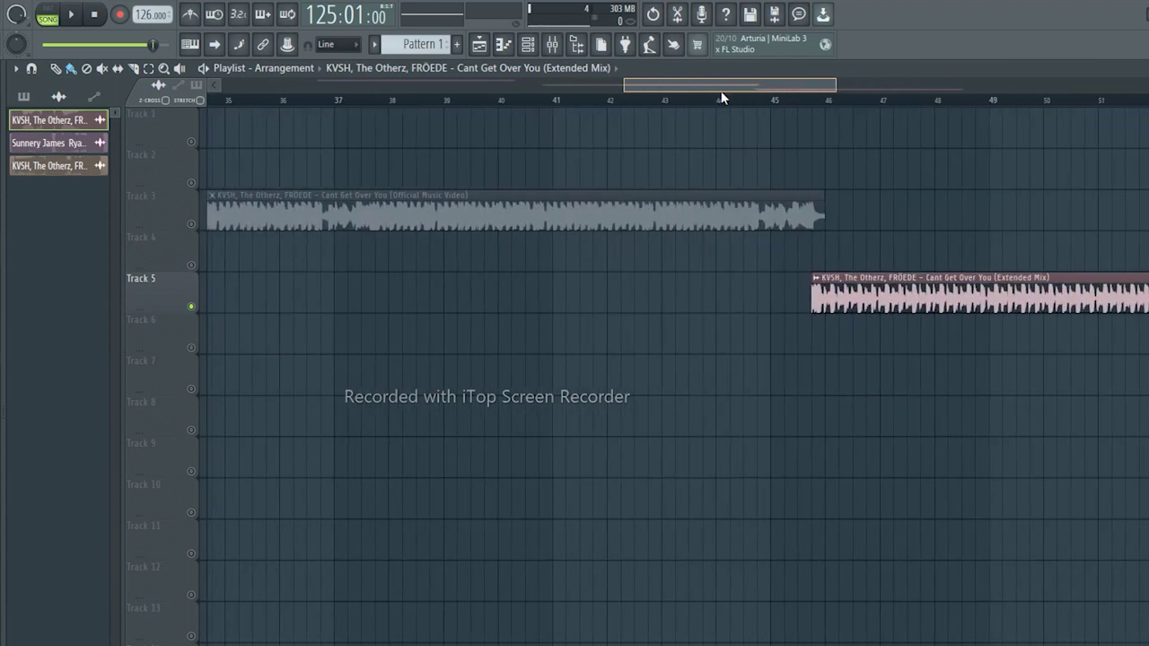
left_click(751, 242)
scroll(685, 213, "right", 5)
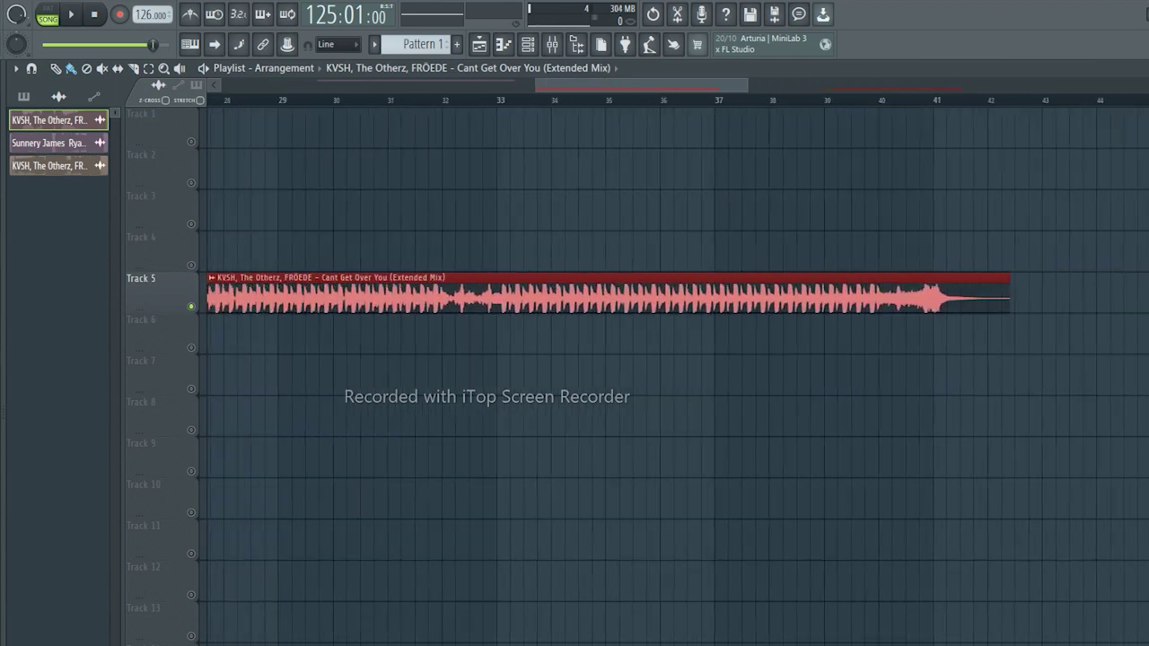
scroll(579, 264, "left", 10)
left_click_drag(579, 269, 584, 199)
scroll(1099, 201, "right", 3)
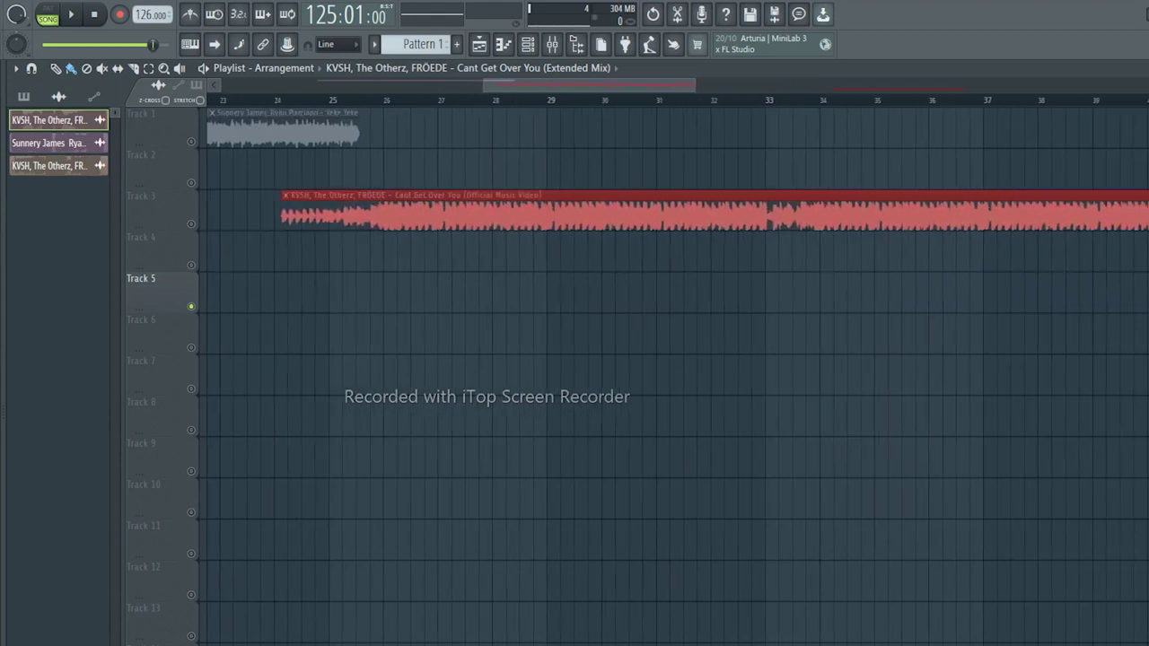
left_click_drag(1098, 201, 1145, 201)
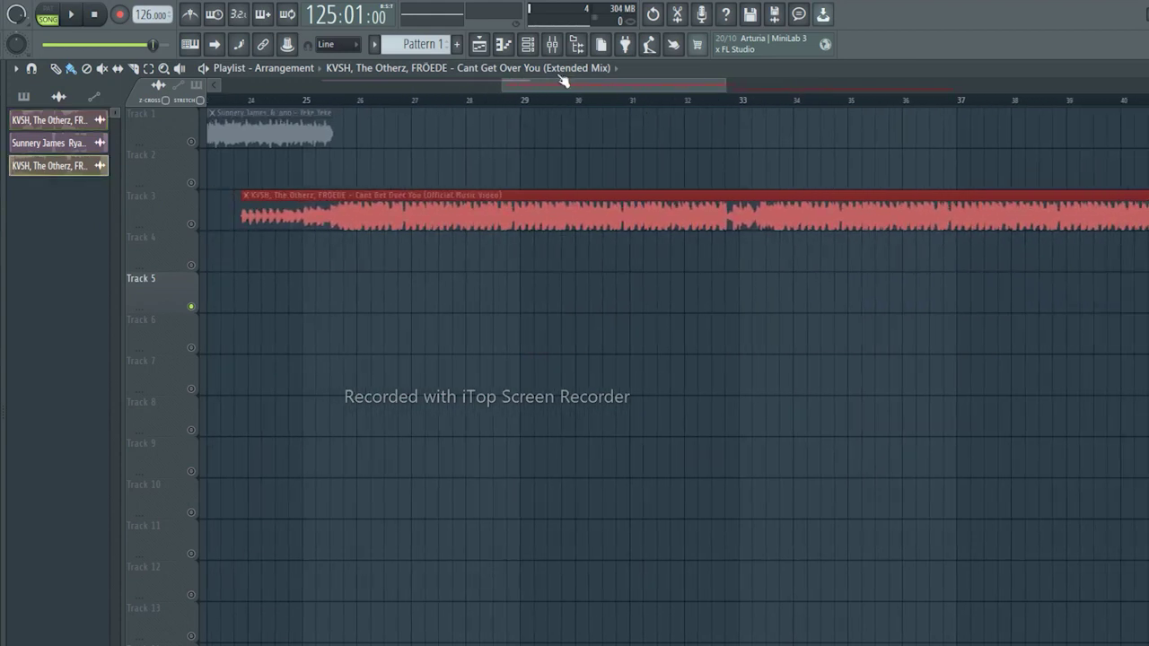
scroll(390, 112, "right", 2)
left_click_drag(584, 95, 541, 86)
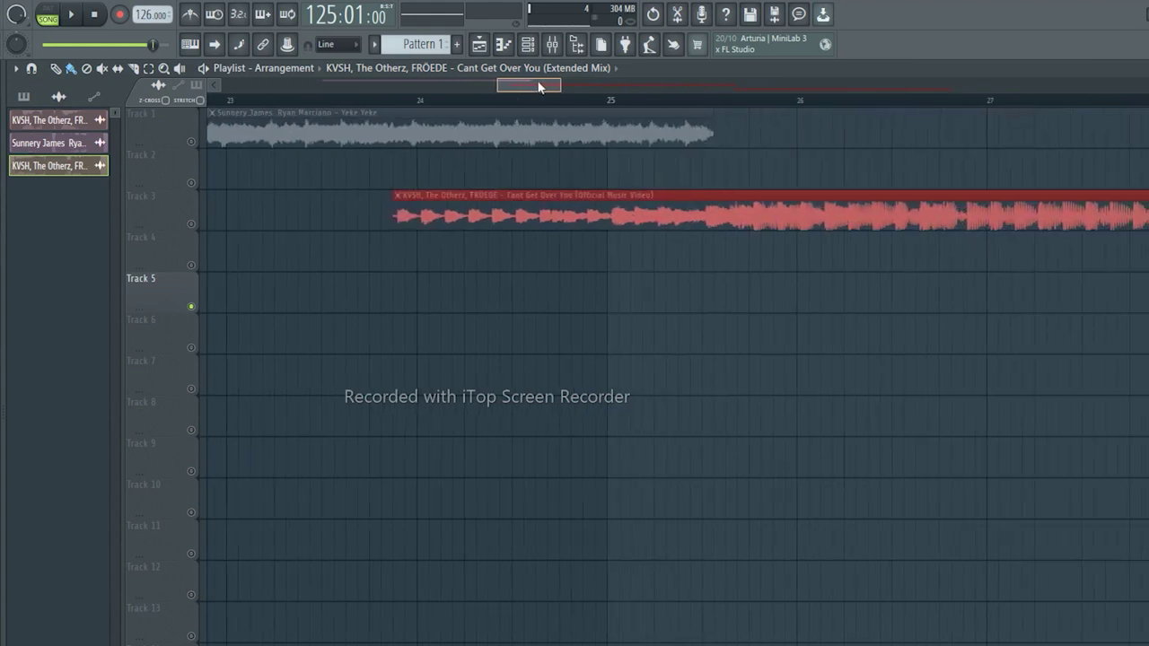
Step: Unmute Track 1 and Track 3, followed by all remaining playlist tracks
left_click(191, 142)
scroll(301, 103, "down", 5)
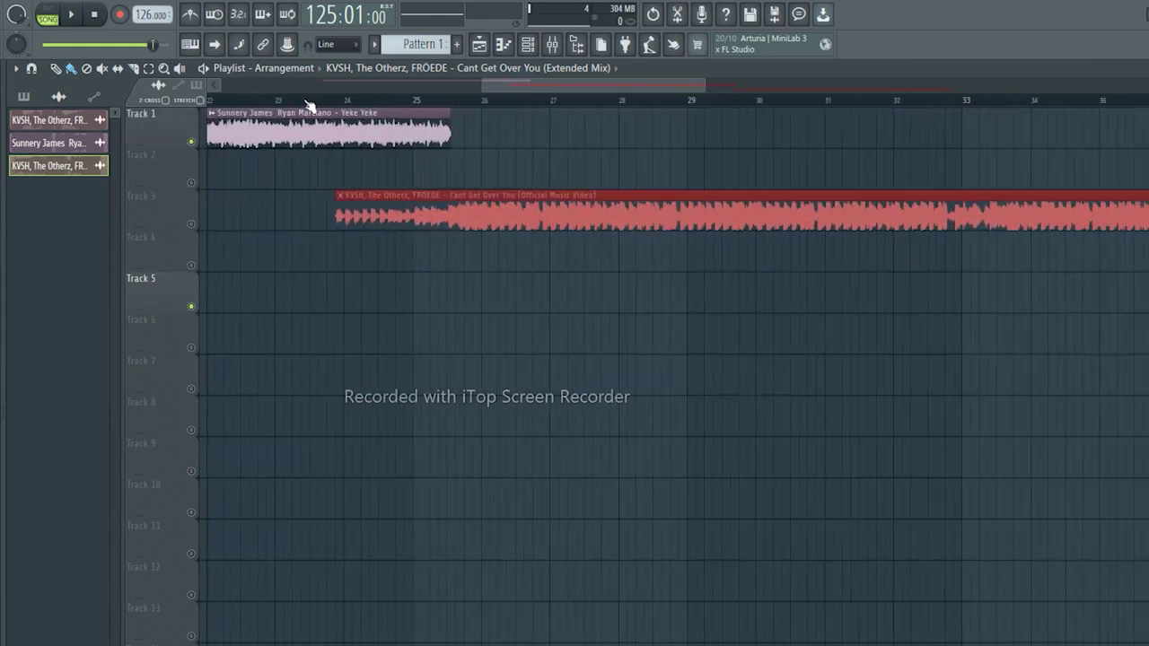
left_click_drag(517, 84, 447, 88)
left_click(191, 224)
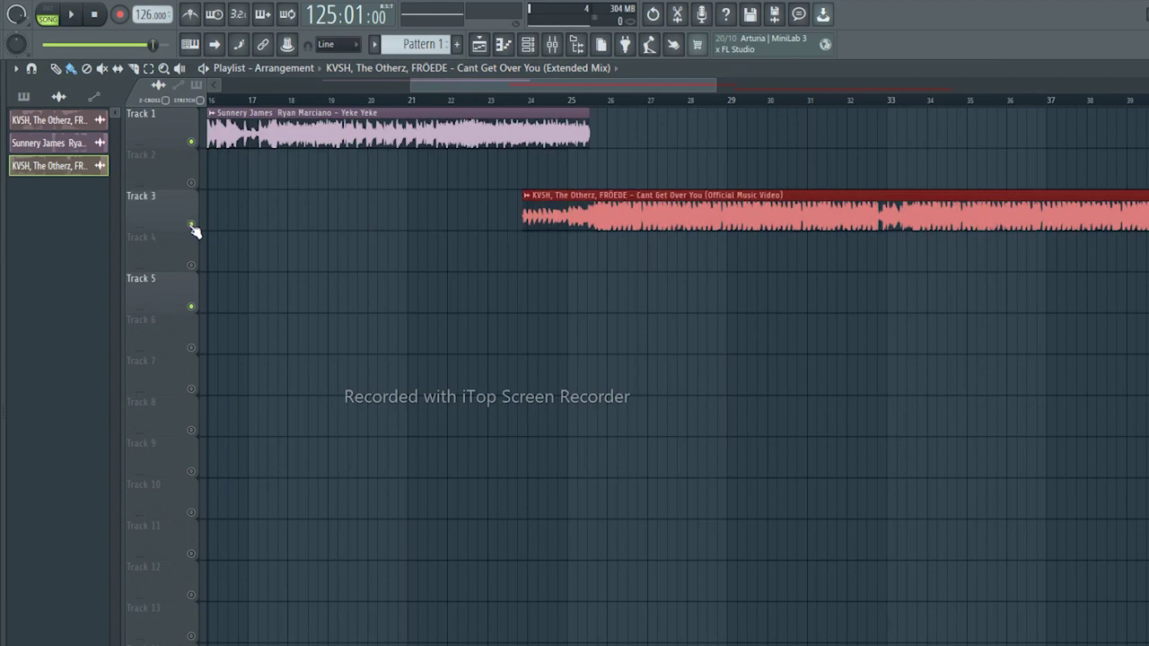
right_click(193, 185)
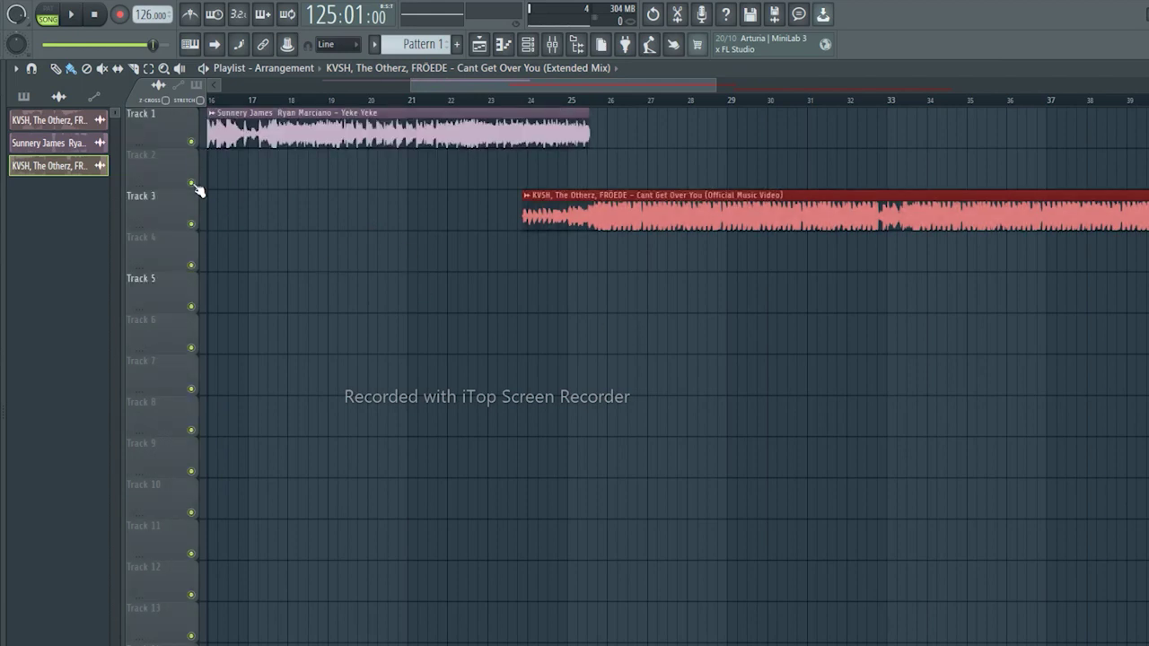
Step: Add Fruity parametric EQ 2 to the Yeke Yeke mixer insert and load its 20Hz + 18kHz cut preset
left_click(554, 45)
left_click(113, 359)
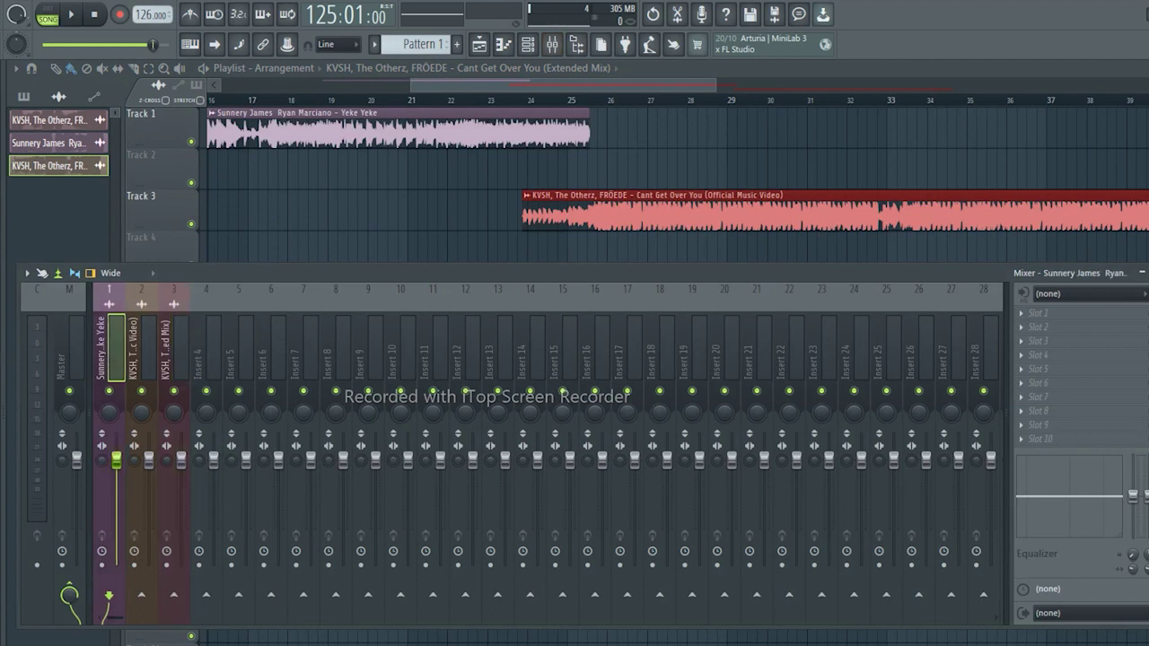
left_click(1037, 316)
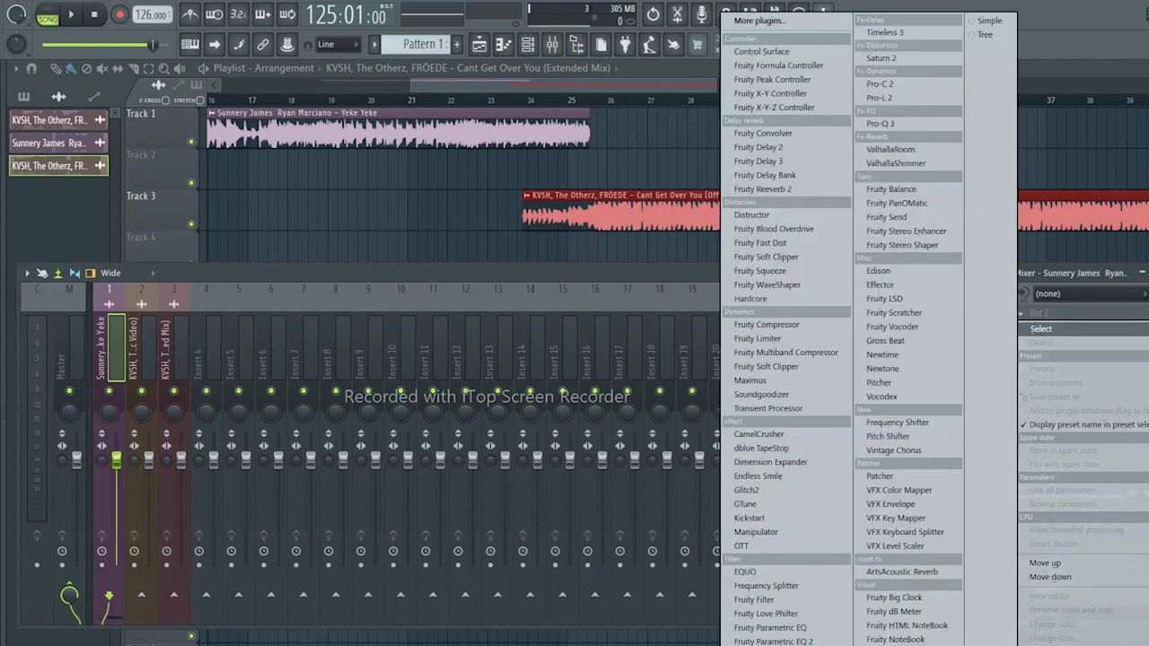
left_click(773, 641)
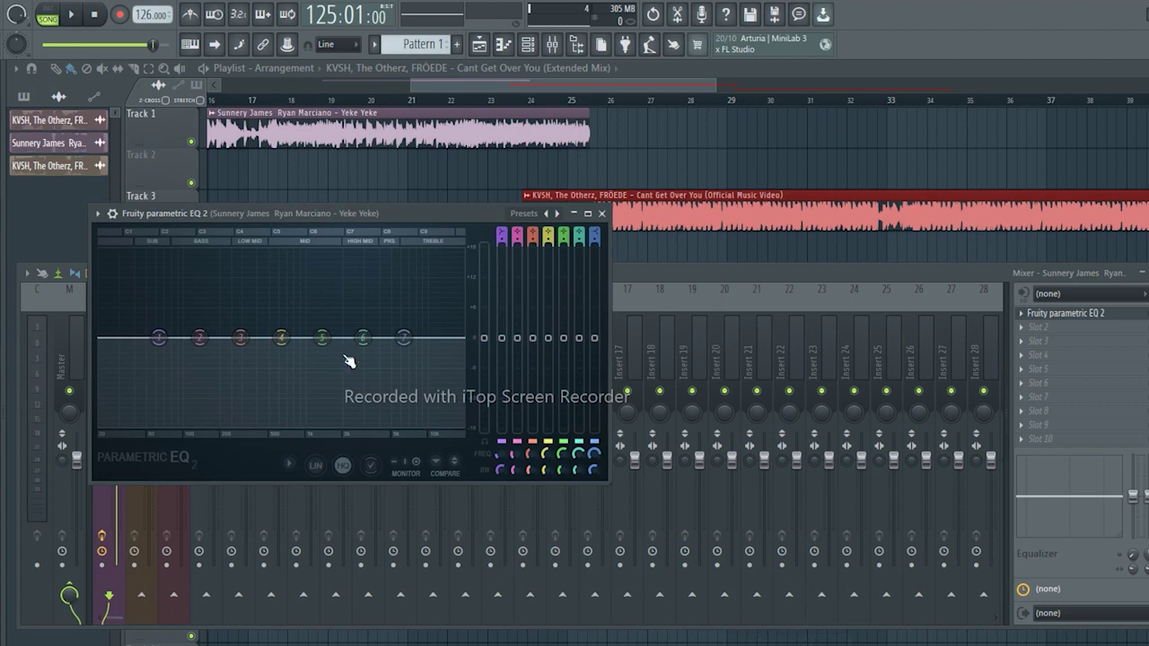
left_click(535, 214)
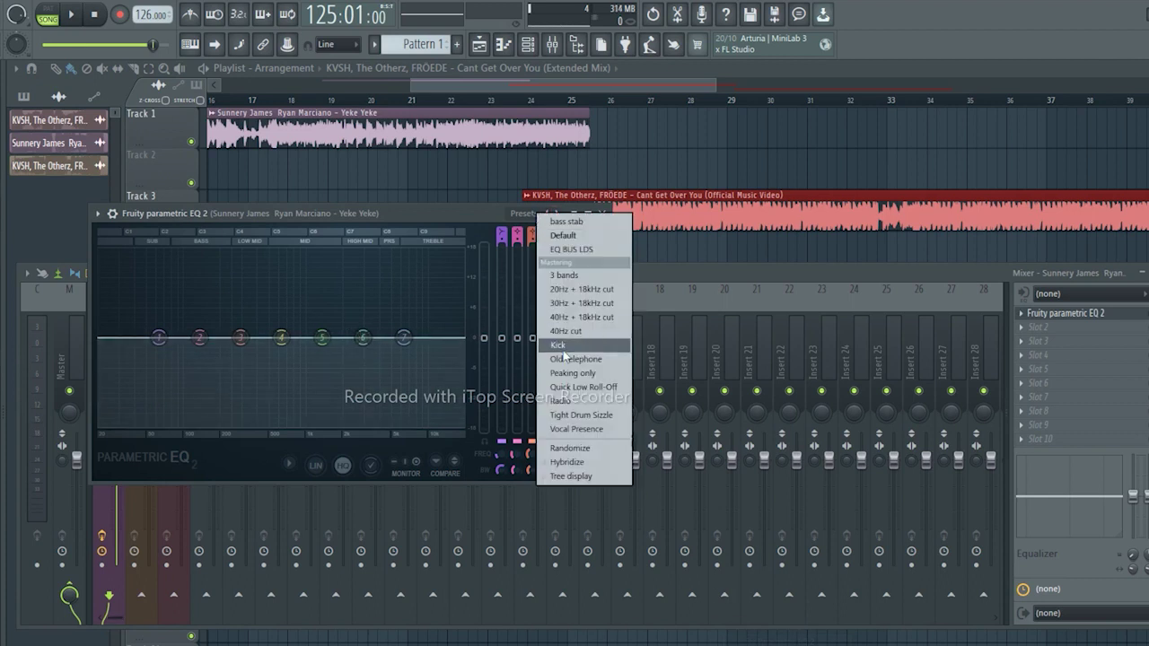
left_click(574, 290)
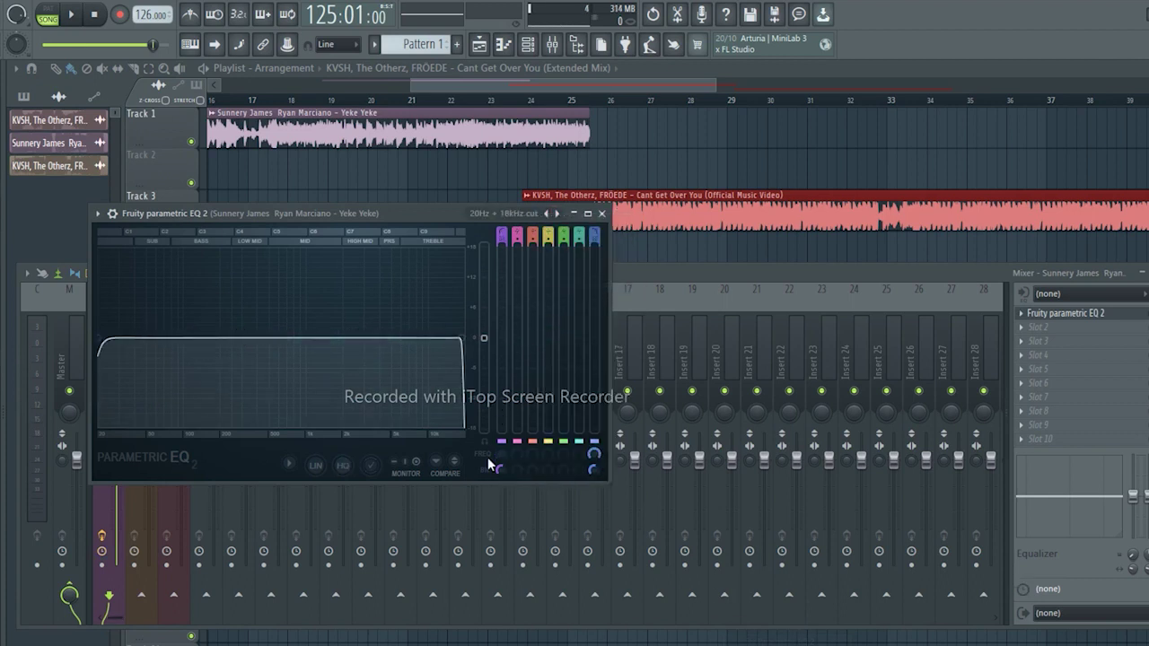
Step: Create an automation clip for the band 1 frequency of the Yeke Yeke Fruity parametric EQ 2
left_click_drag(504, 457, 505, 444)
right_click(500, 456)
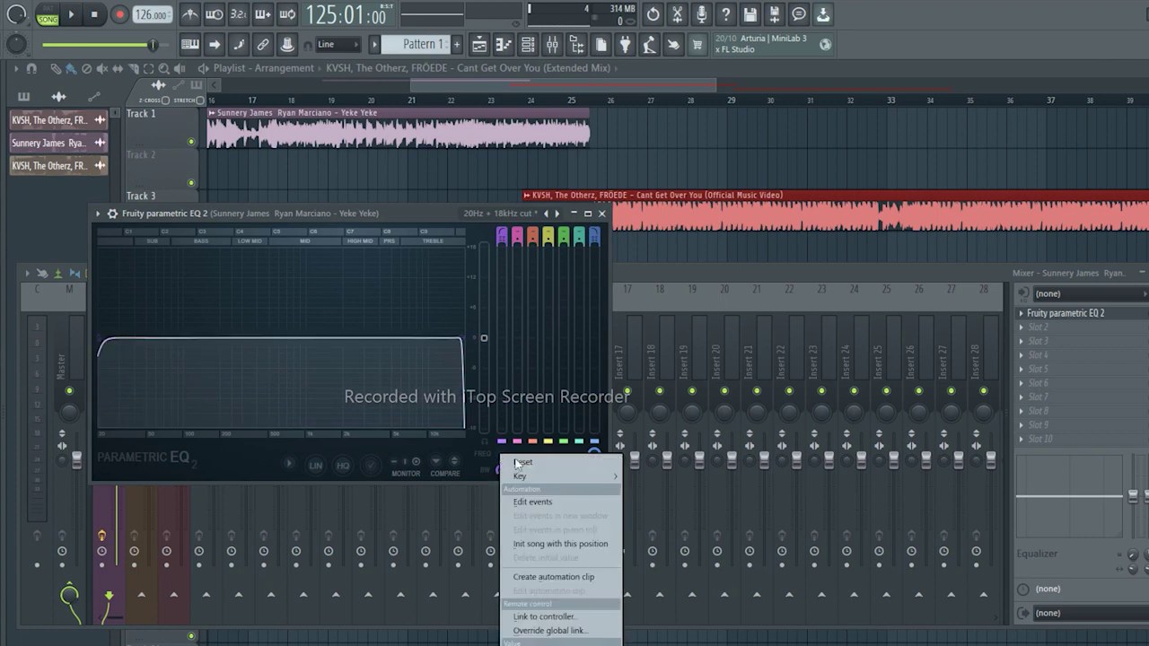
left_click(566, 577)
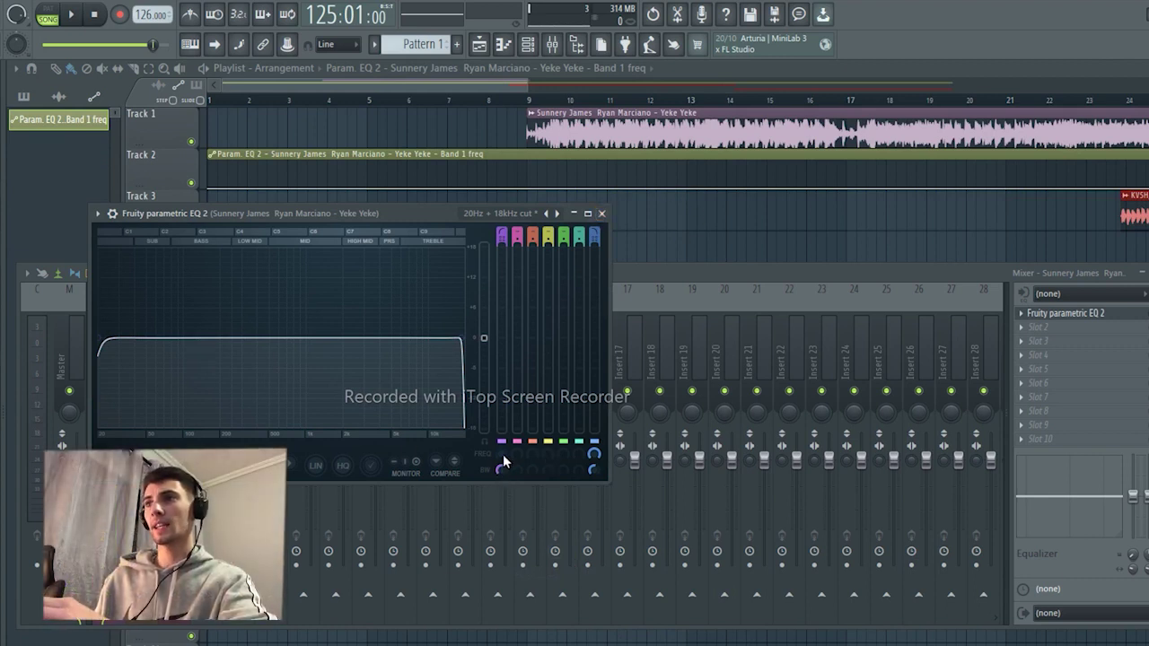
Step: Add Fruity parametric EQ 2 to the Cant Get Over You (Official Music Video) insert and load its 20Hz + 18kHz cut preset
mouse_move(498, 454)
left_mouse_down()
mouse_move(498, 411)
mouse_move(498, 458)
left_mouse_up()
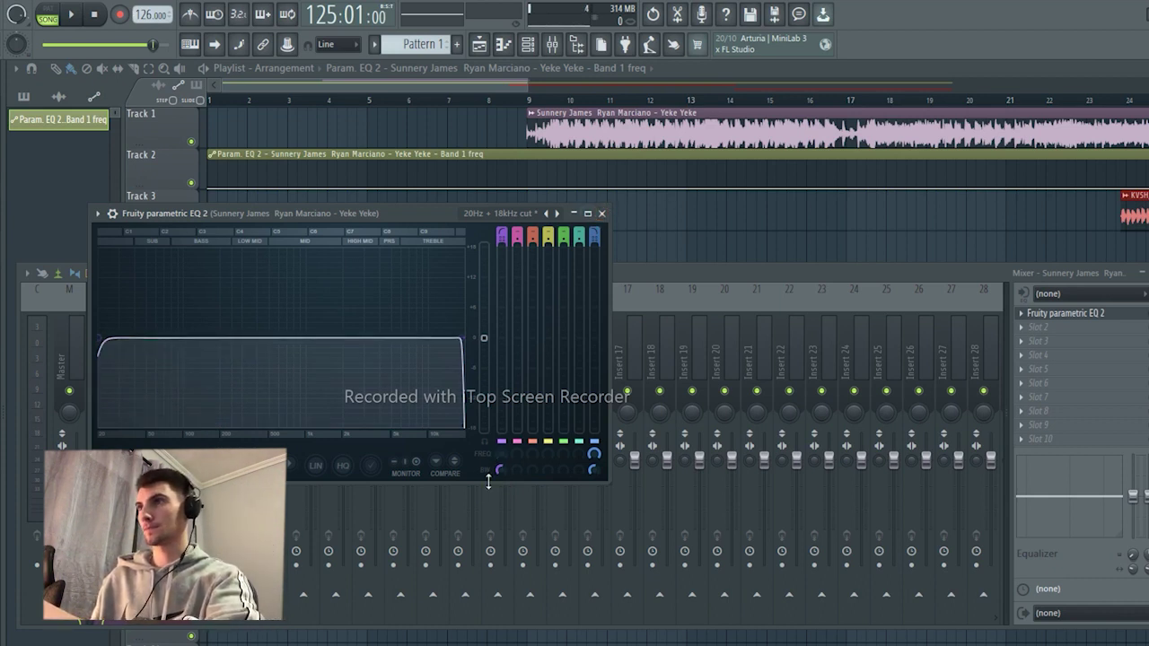
left_click(603, 214)
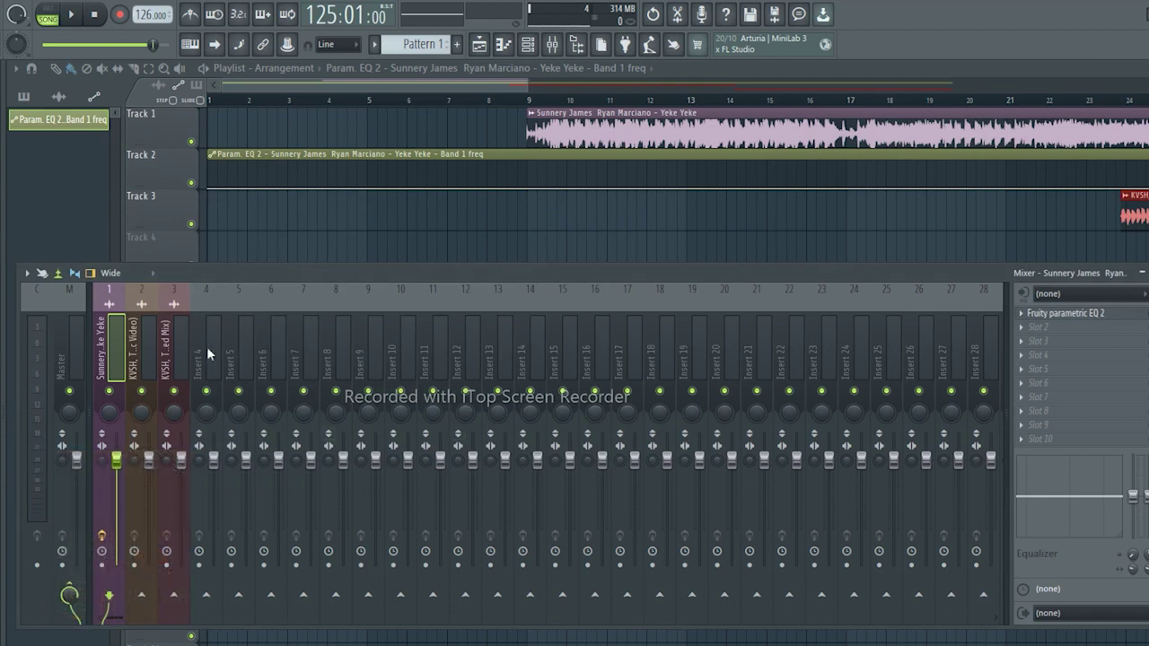
left_click(148, 349)
left_click(1023, 310)
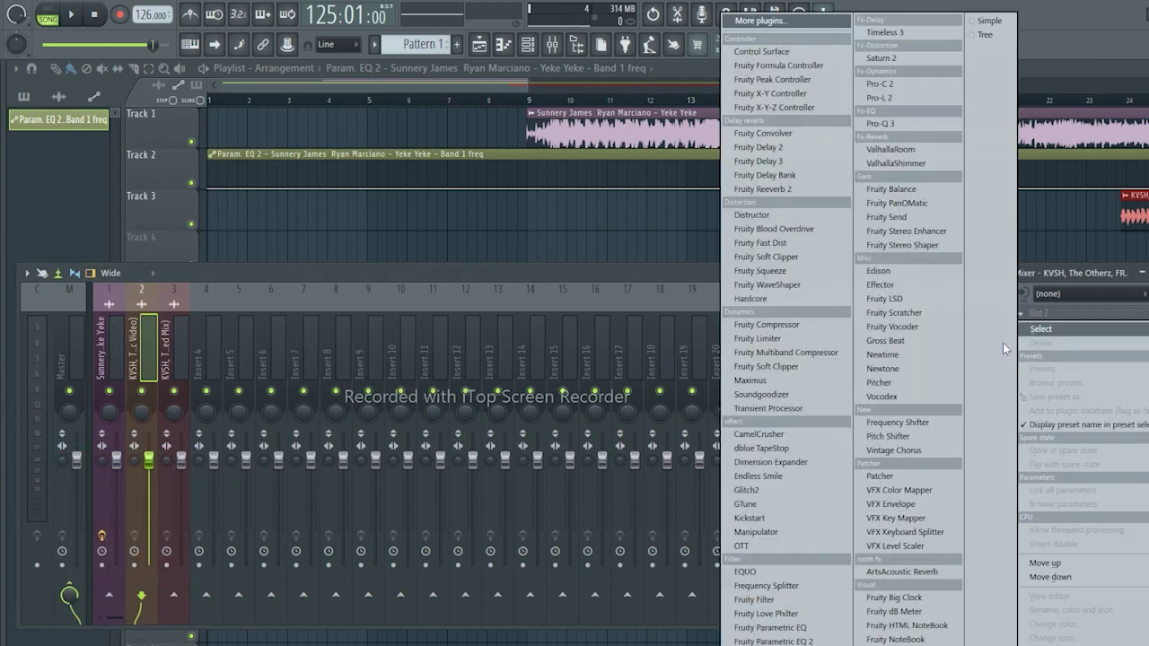
left_click(774, 641)
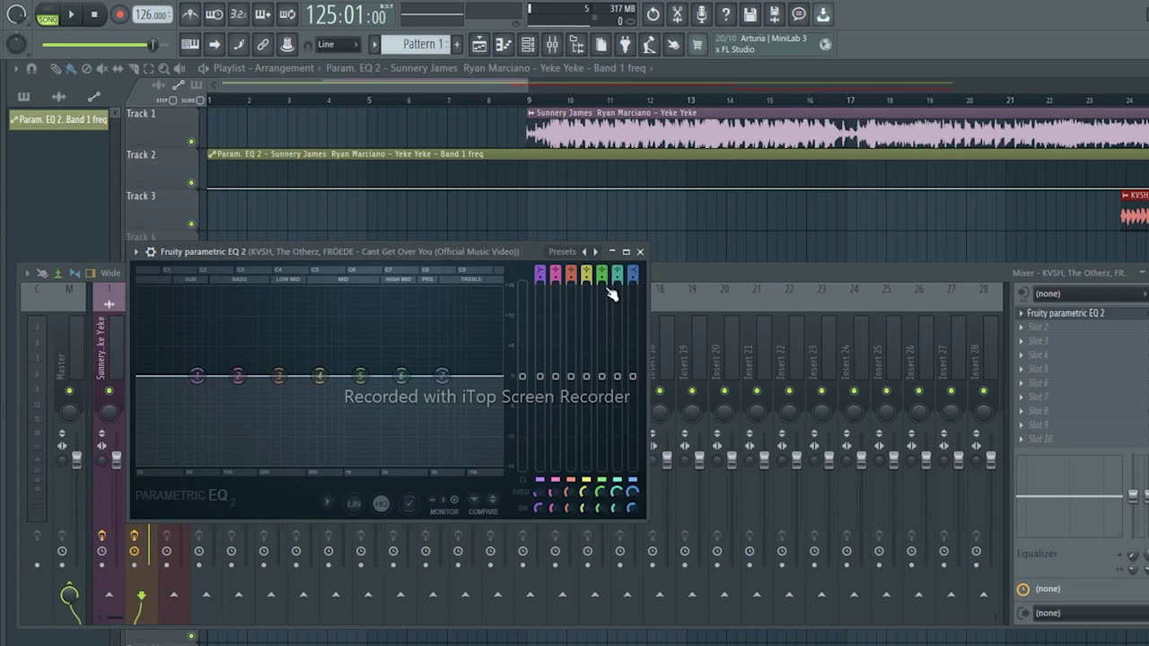
left_click(565, 252)
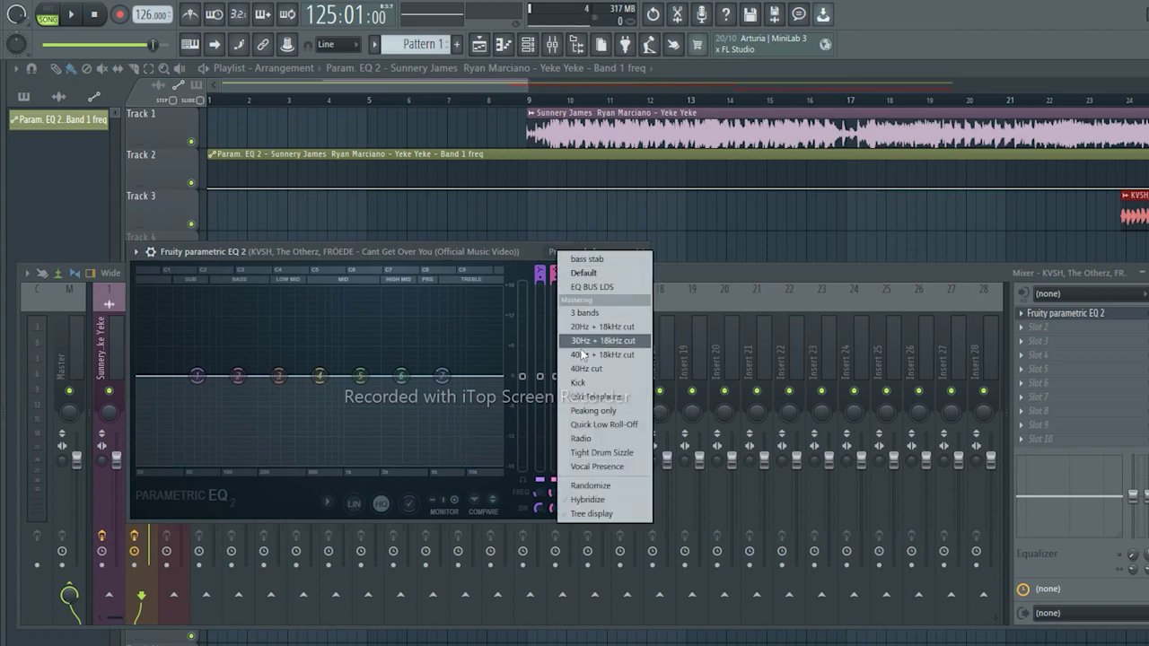
left_click(620, 328)
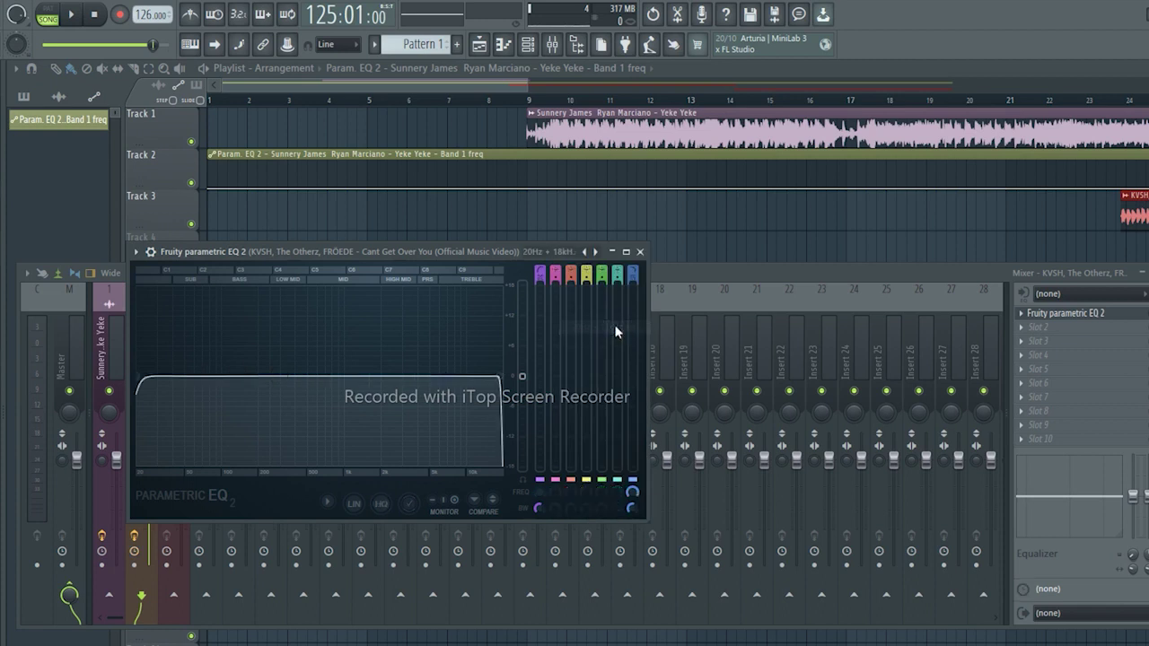
Step: Create an automation clip for the band 1 frequency of this Fruity parametric EQ 2, and close the EQ and mixer
right_click(542, 501)
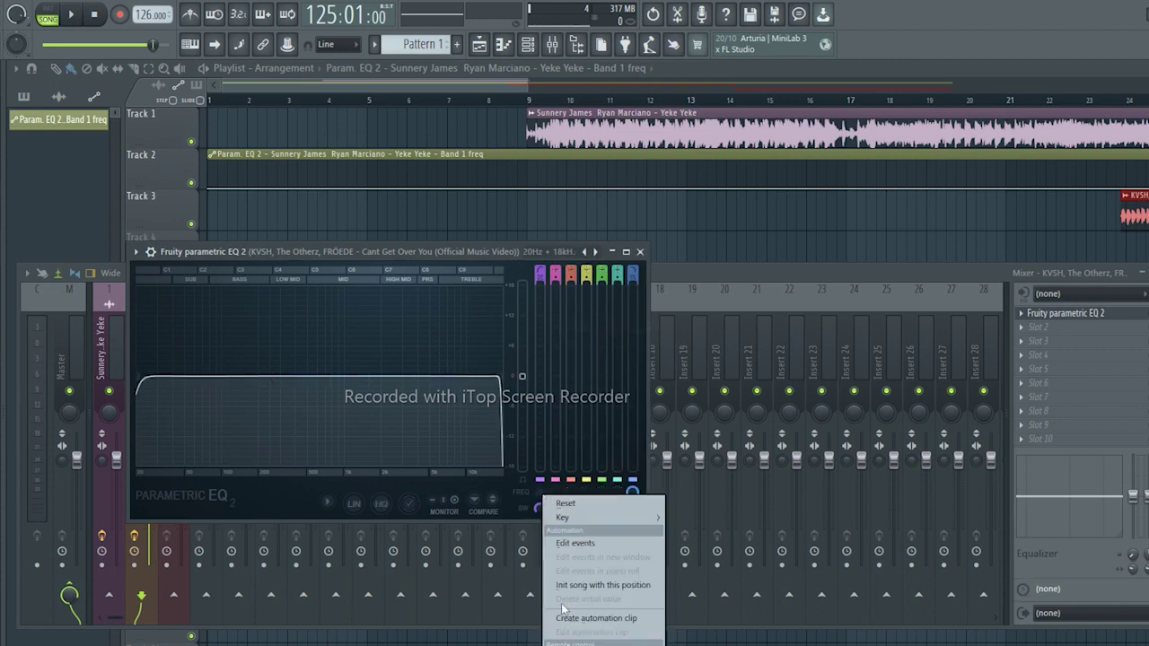
left_click(592, 619)
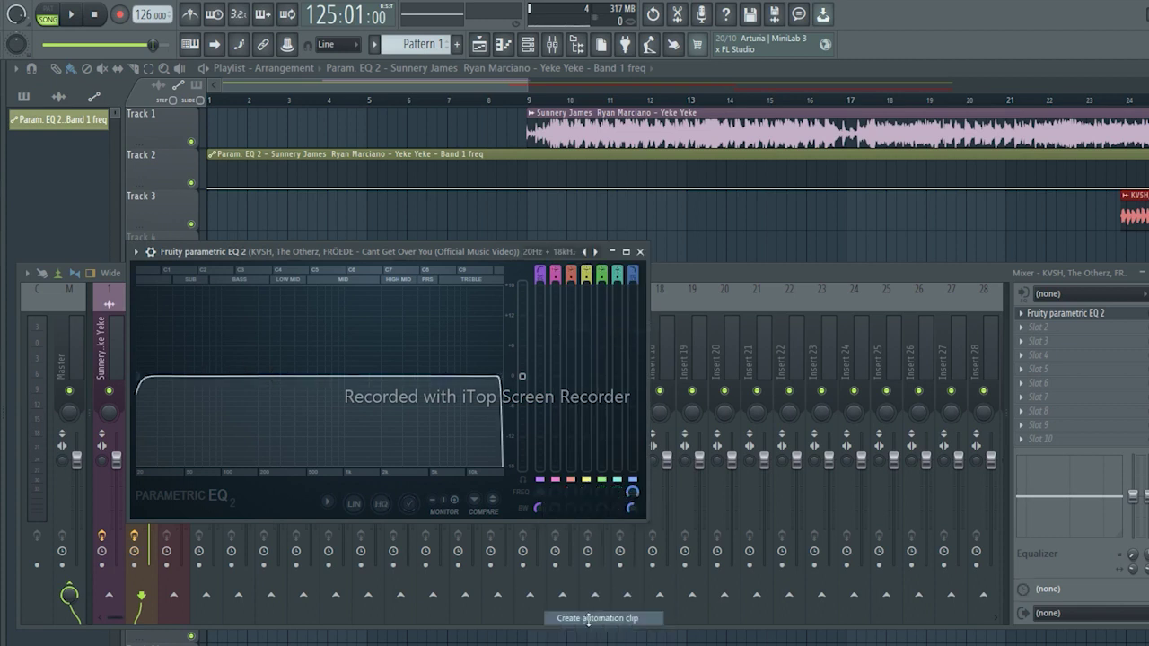
left_click(640, 253)
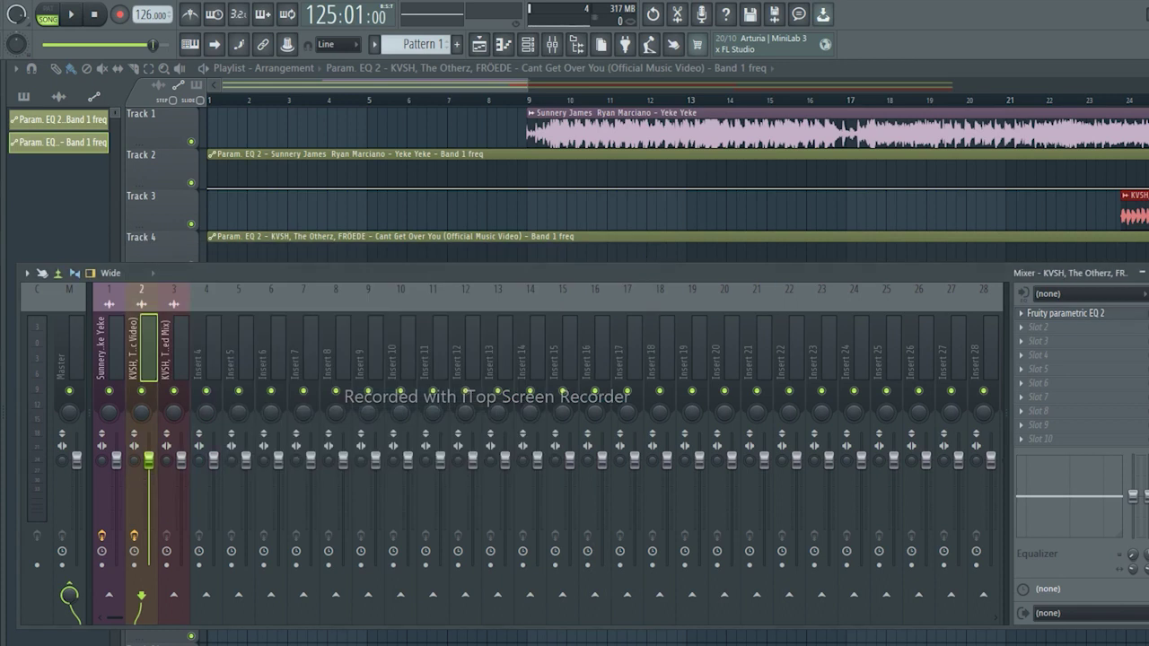
key("F9")
Step: Play the song around bar 22 and move the Official Music Video clip on Track 3 to start at bar 23
left_click_drag(449, 79, 624, 73)
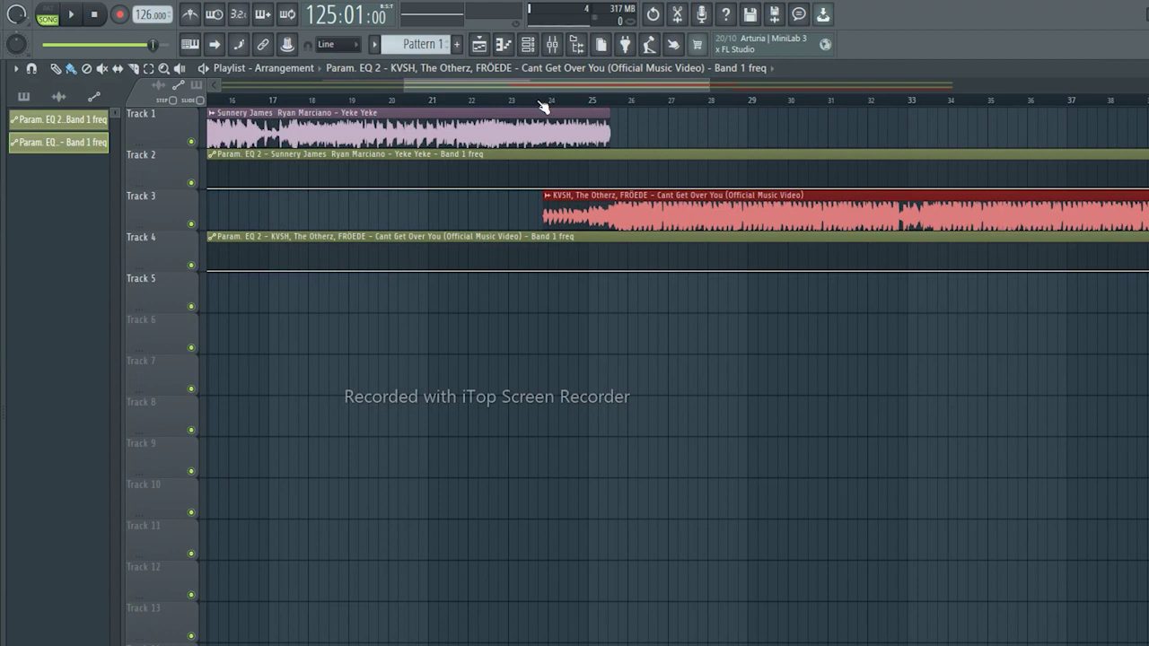
key("space")
scroll(533, 106, "up", 3)
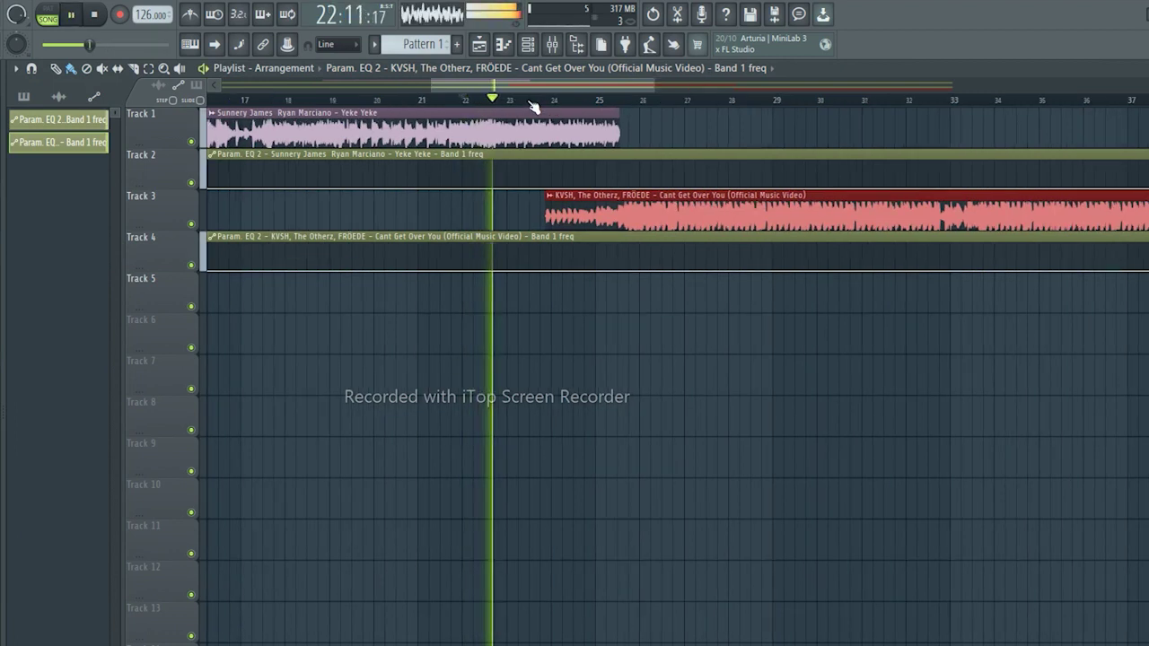
scroll(534, 106, "up", 1)
key("space")
left_click_drag(633, 223, 594, 205)
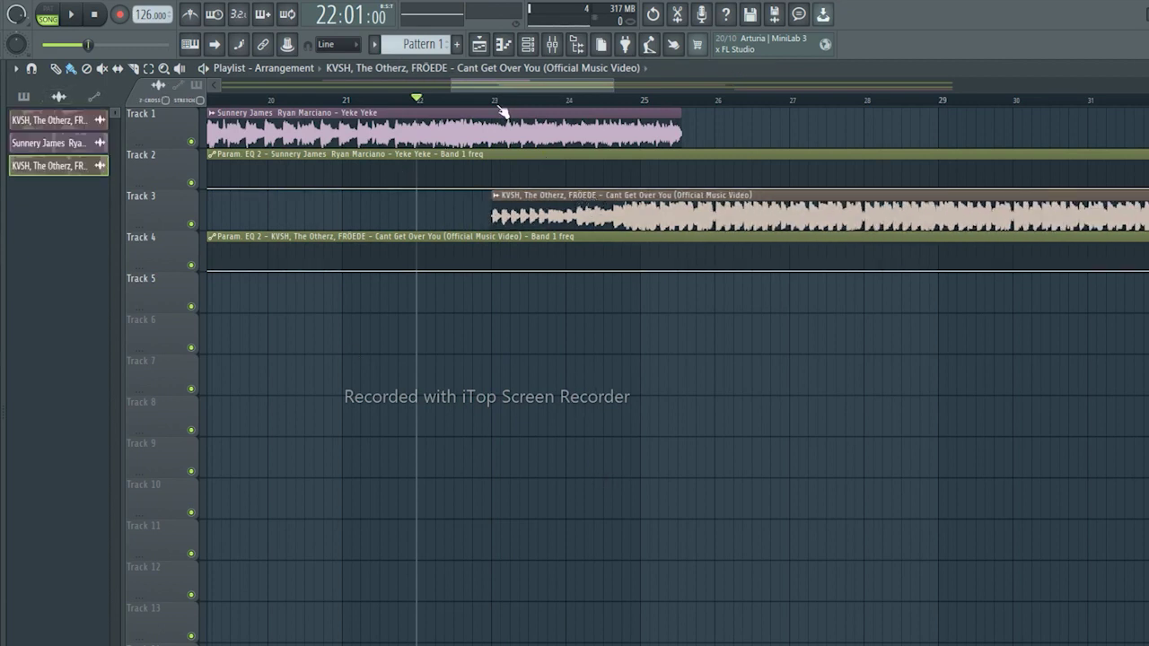
Step: Shift the Official Music Video clip one step past bar 23 and play the overlap with Yeke Yeke
scroll(502, 112, "up", 5)
mouse_move(469, 218)
left_mouse_down()
mouse_move(439, 211)
mouse_move(458, 216)
left_mouse_up()
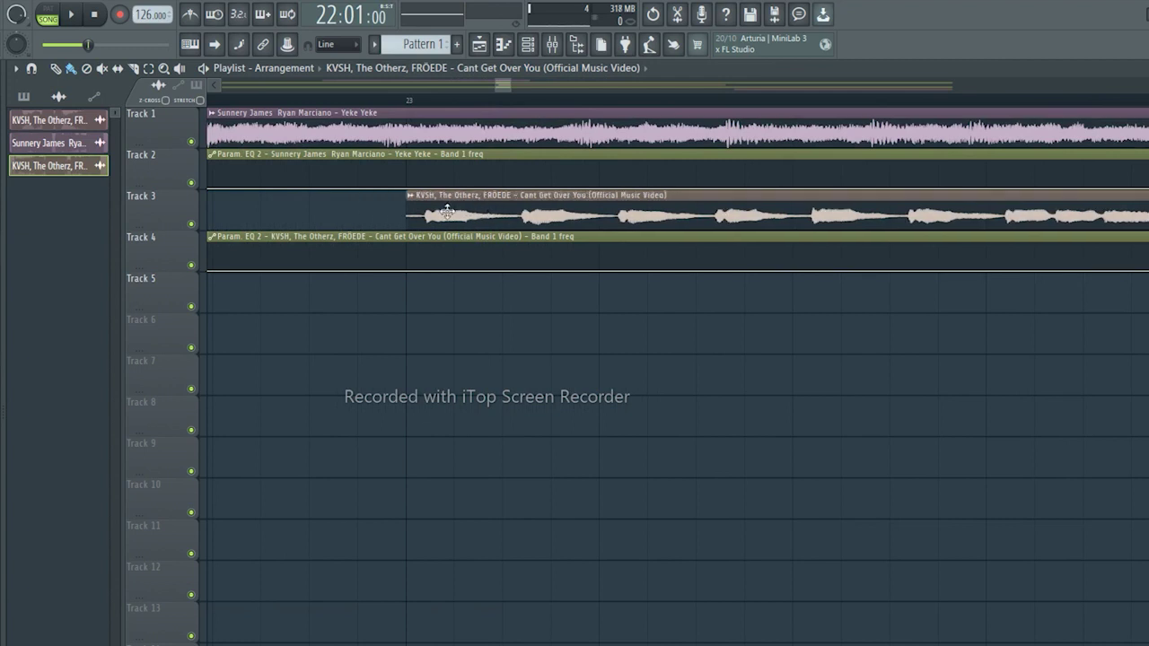
key("space")
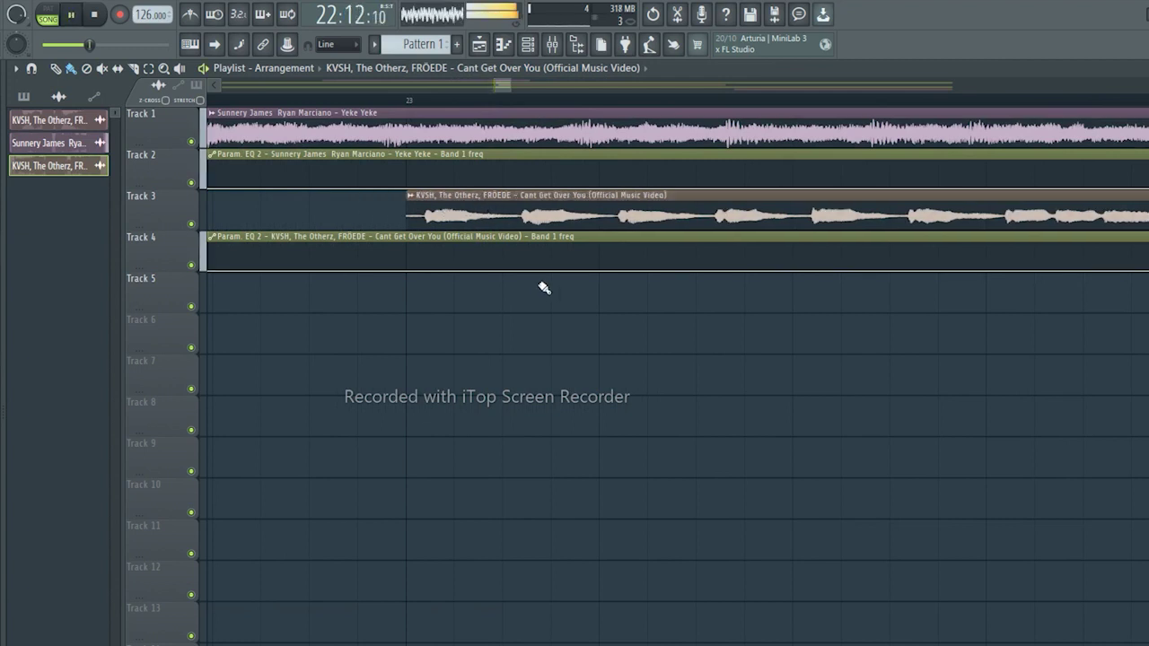
key("space")
left_click_drag(531, 208, 579, 206)
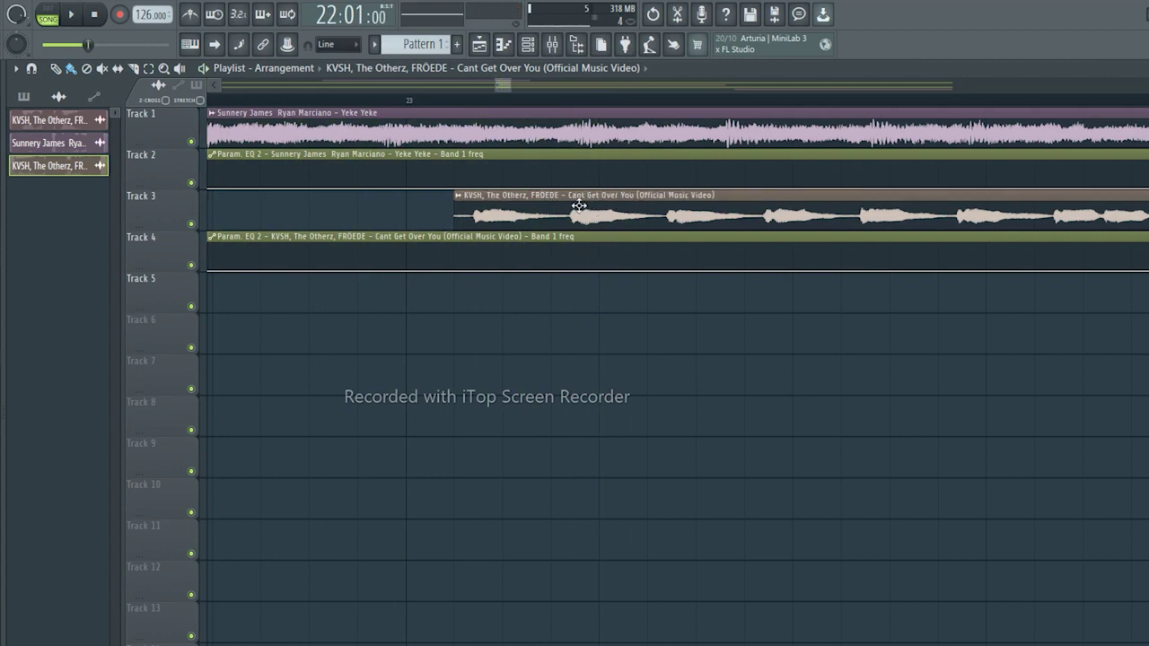
key("space")
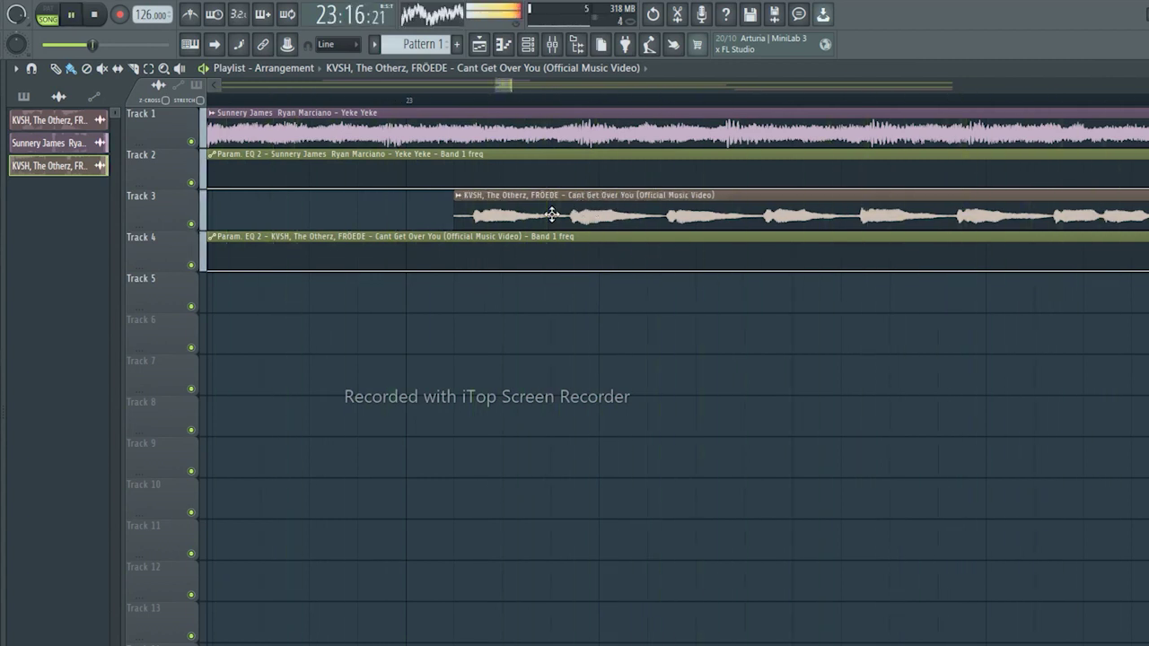
key("space")
Step: Nudge the Official Music Video clip slightly later to fine-tune its start just after bar 23
scroll(584, 103, "down", 2)
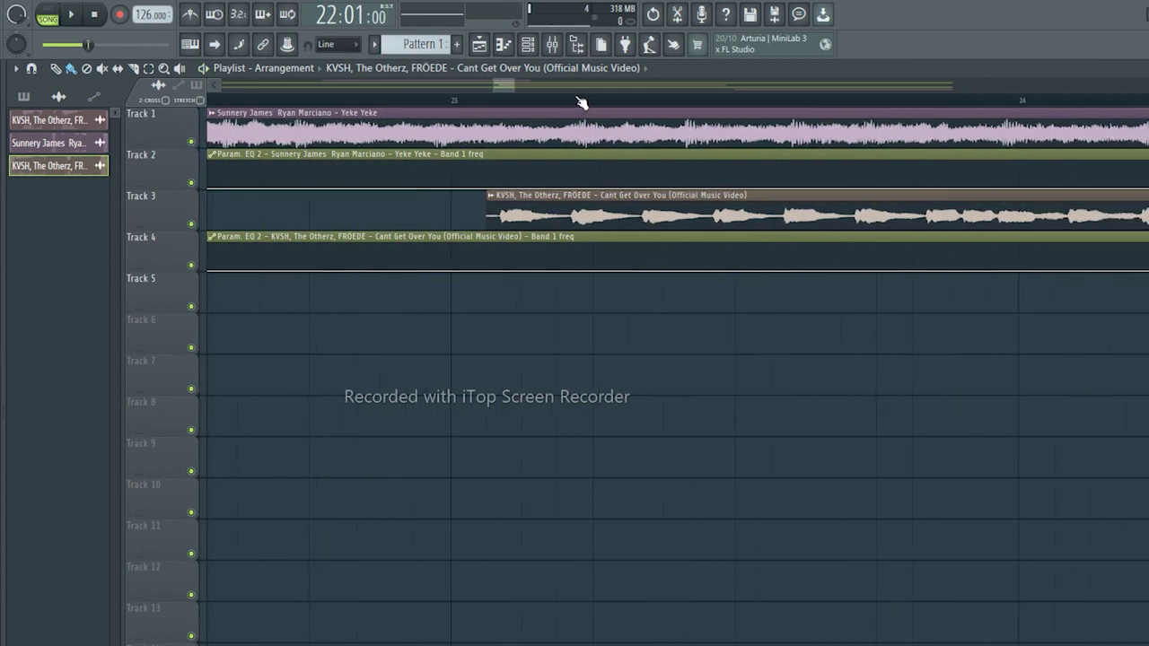
scroll(579, 105, "up", 3)
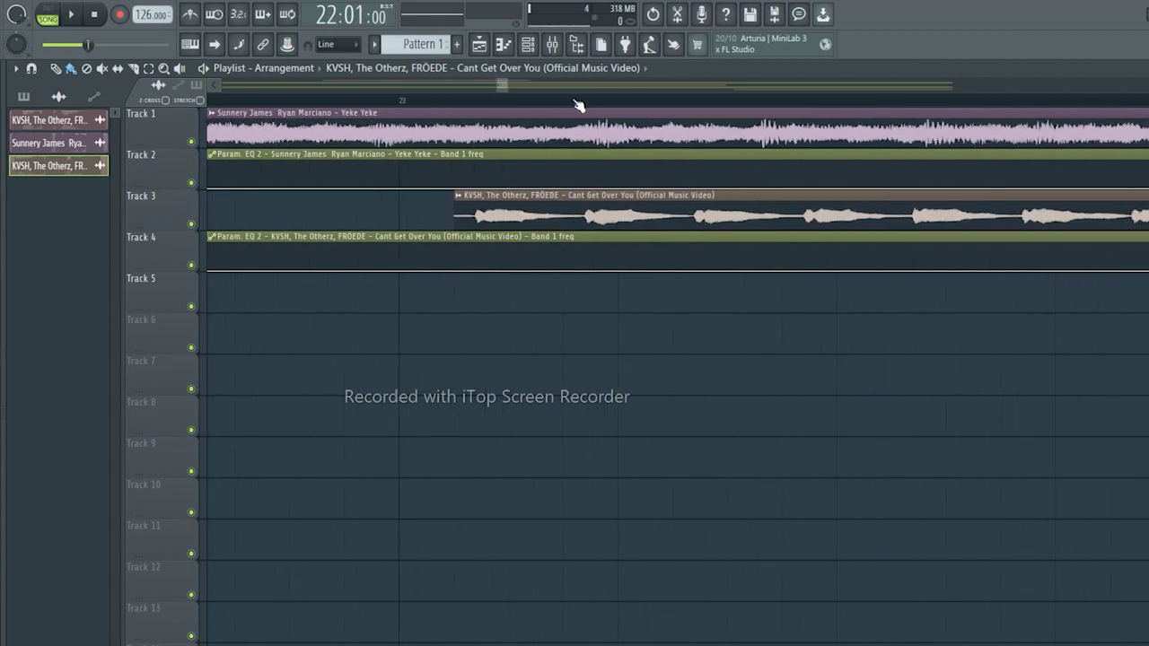
left_click_drag(678, 216, 690, 215)
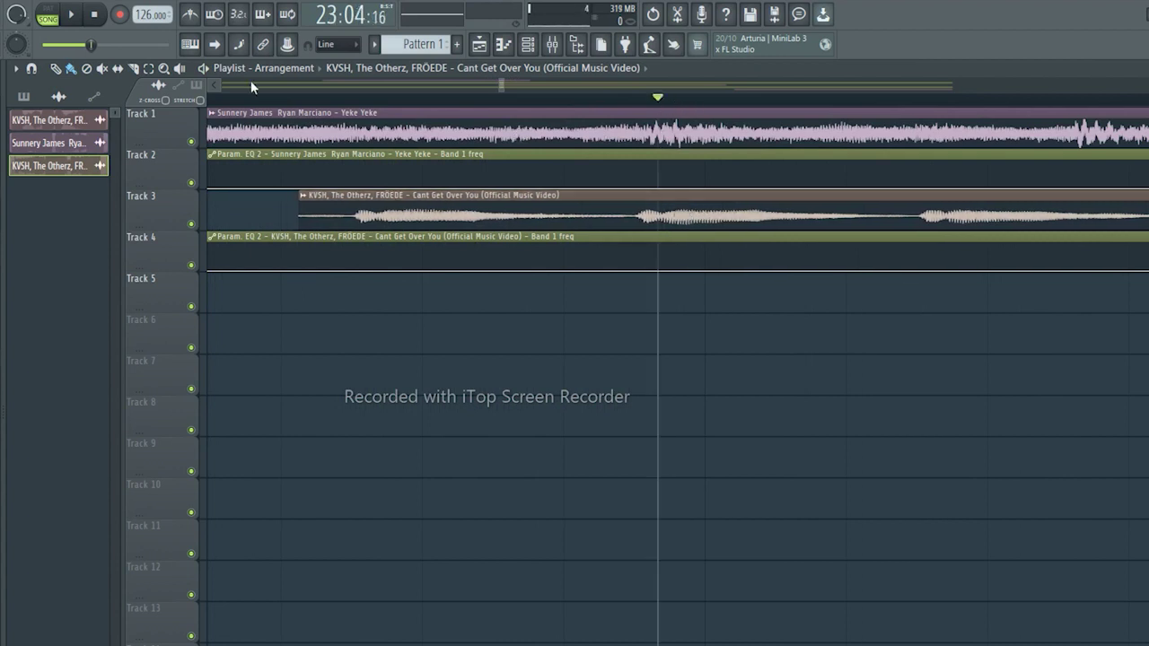
scroll(283, 95, "down", 2)
scroll(285, 102, "down", 2)
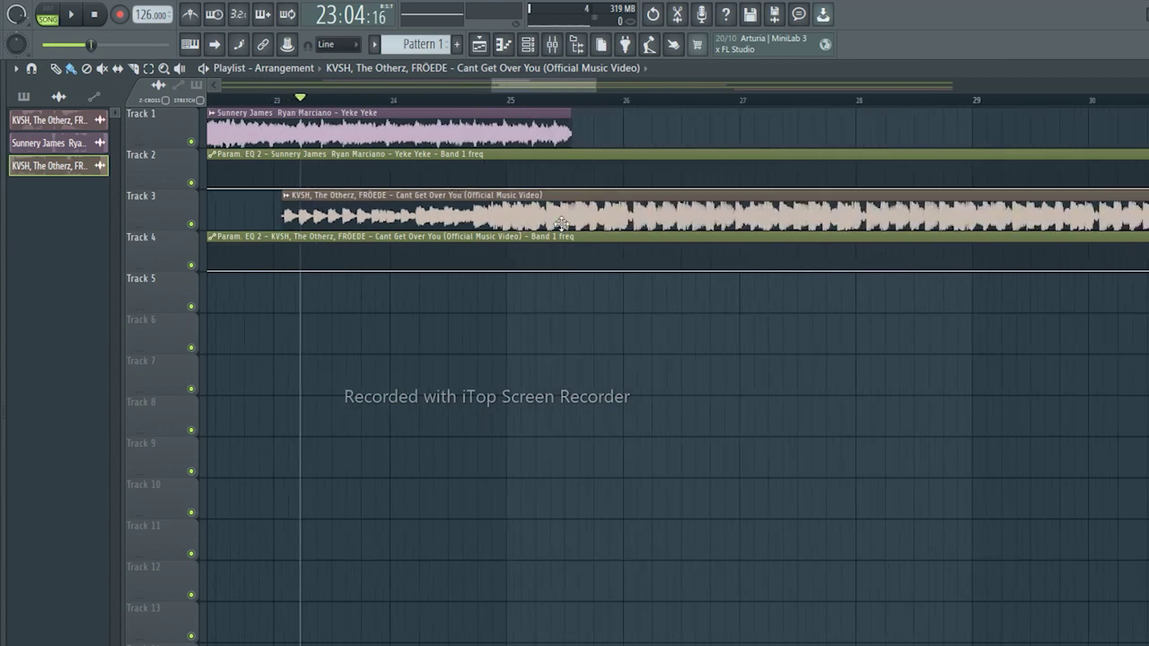
Step: Align the Official Music Video clip's beat with Yeke Yeke's near bar 25 and play the transition from bar 23
scroll(502, 91, "up", 4)
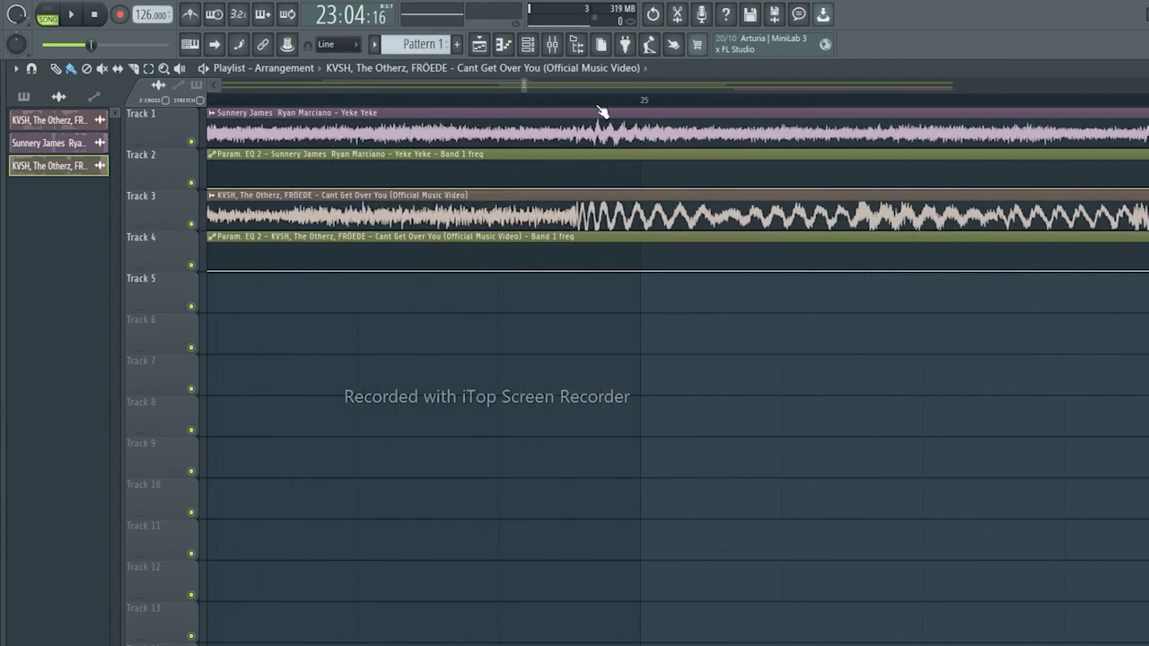
scroll(599, 99, "right", 1)
left_click_drag(579, 211, 593, 200)
scroll(467, 98, "down", 5)
left_click_drag(552, 86, 529, 86)
left_click(473, 99)
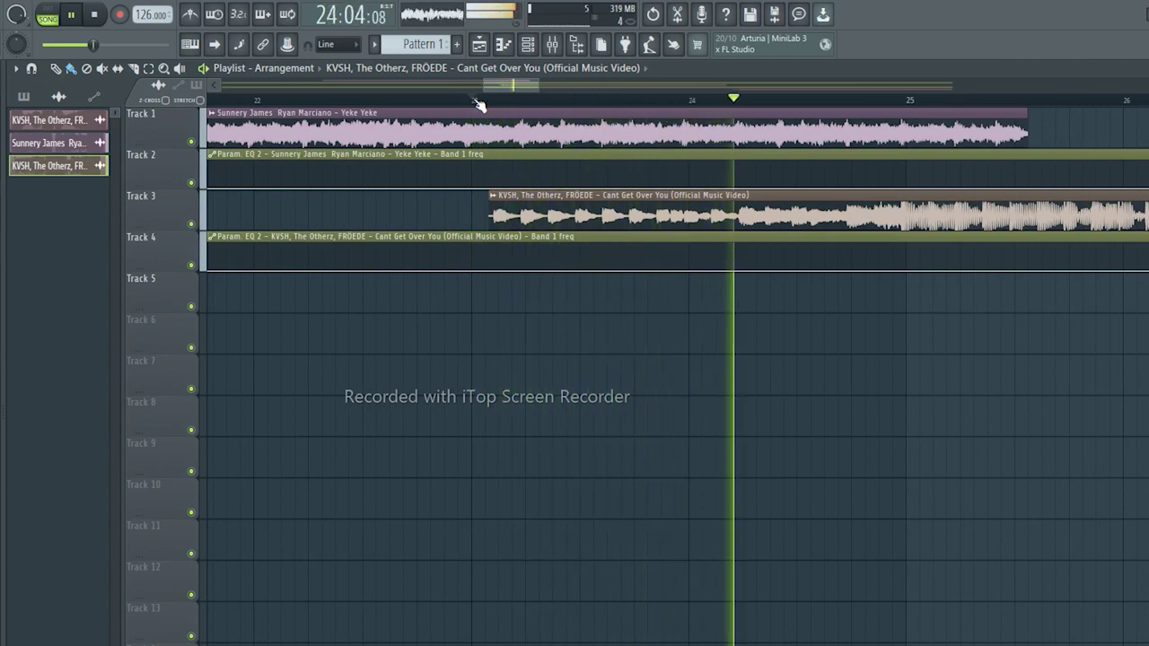
key("space")
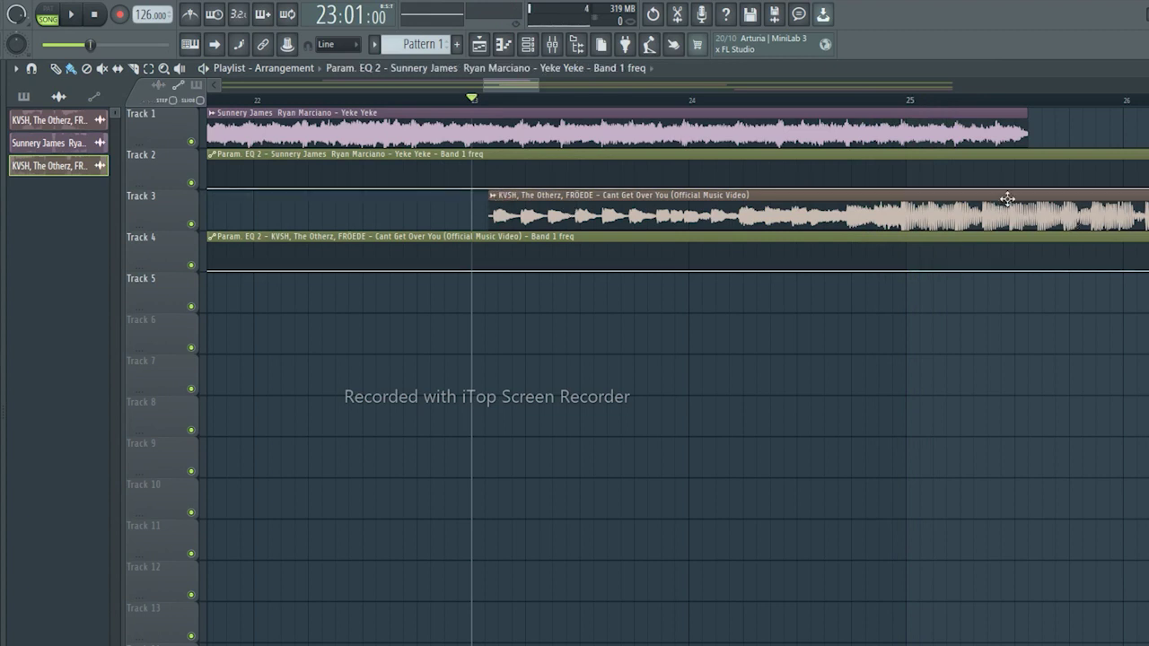
Step: Ramp Yeke Yeke's band 1 frequency automation up in a curve from just after bar 23 to the song clip's end, and play it
left_click_drag(1032, 181, 1028, 145)
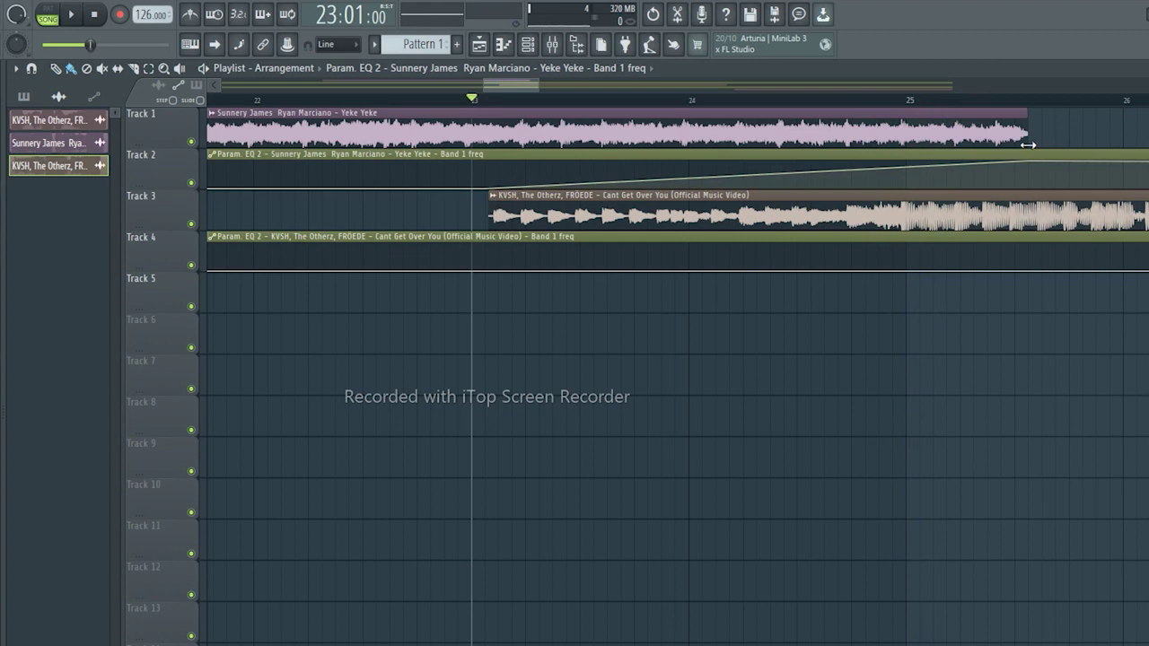
key("space")
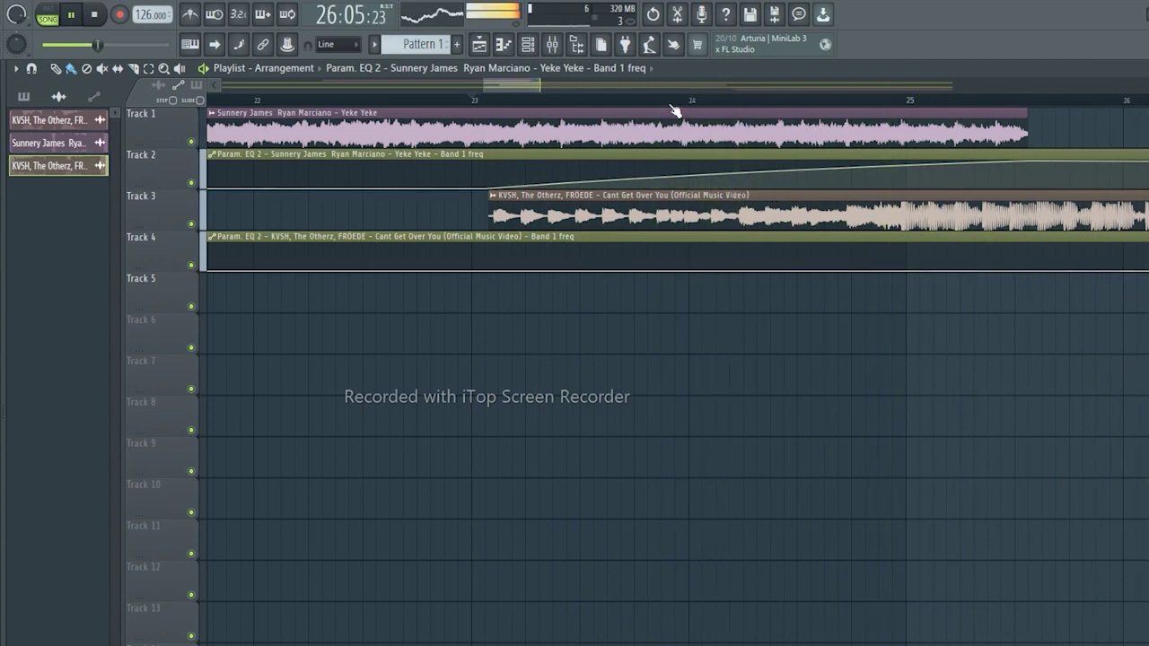
scroll(675, 109, "down", 6)
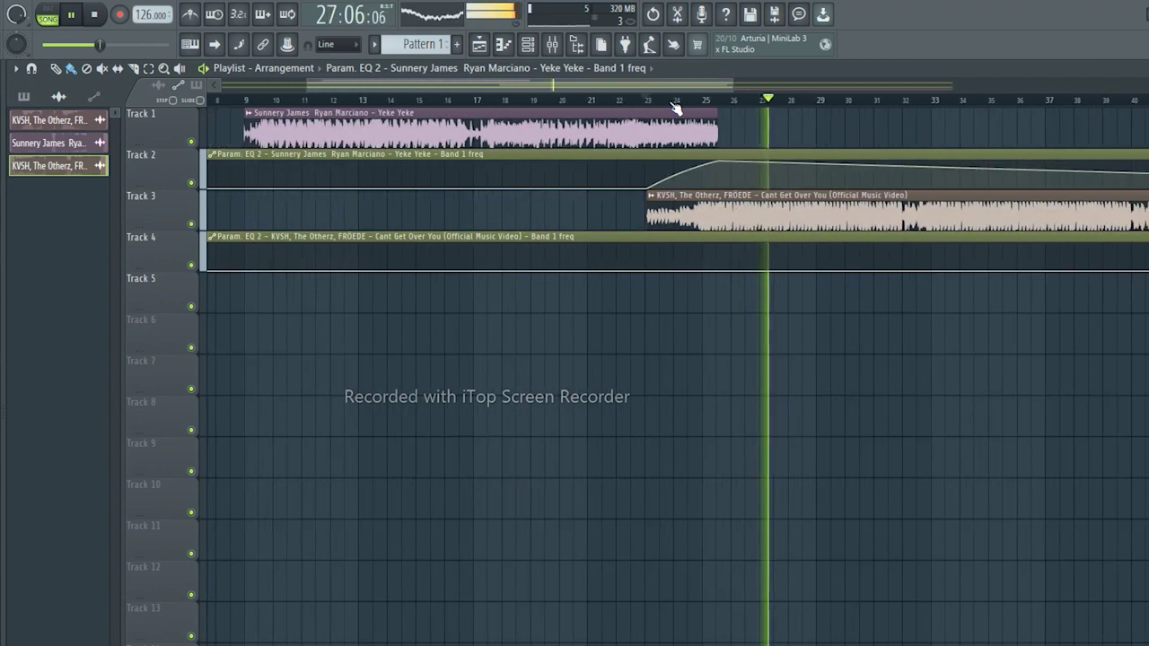
key("space")
Step: Raise the Official Music Video band 1 automation until the song clip starts, and curve it down to minimum shortly after bar 23
scroll(675, 109, "up", 6)
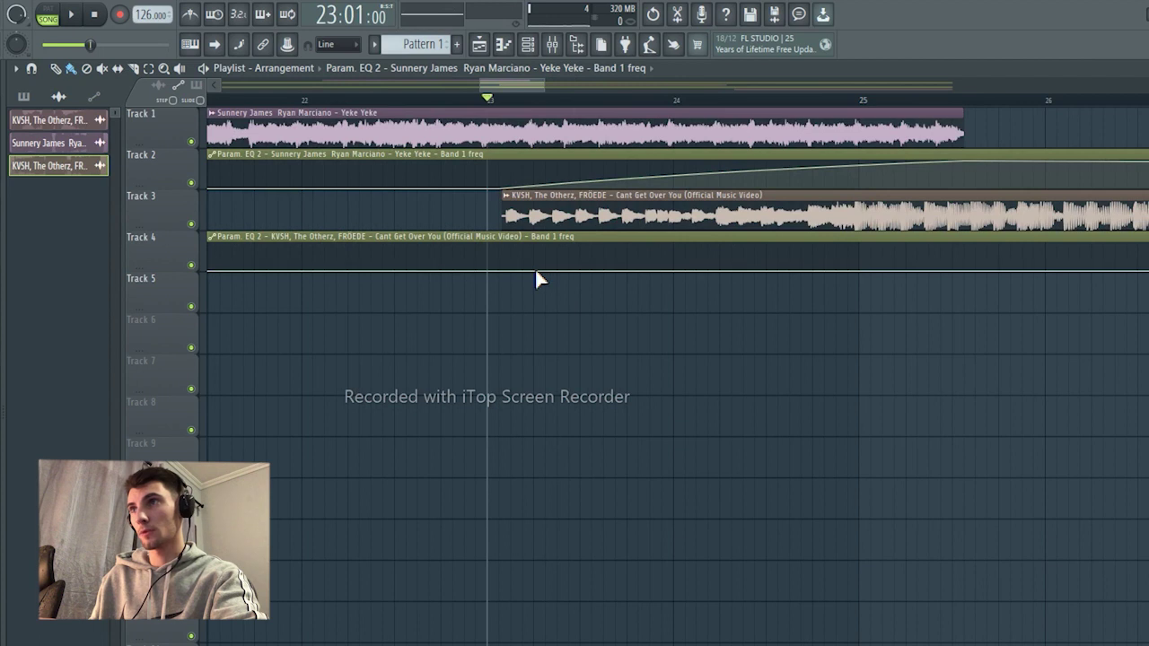
left_click(537, 237)
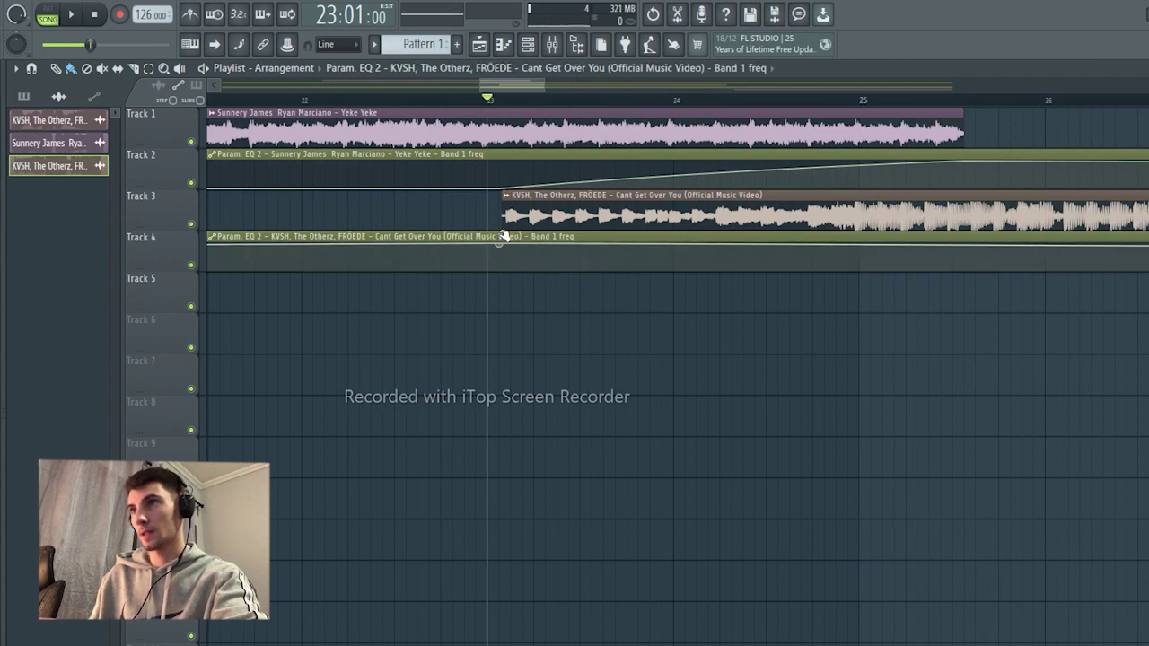
left_click_drag(536, 245, 533, 270)
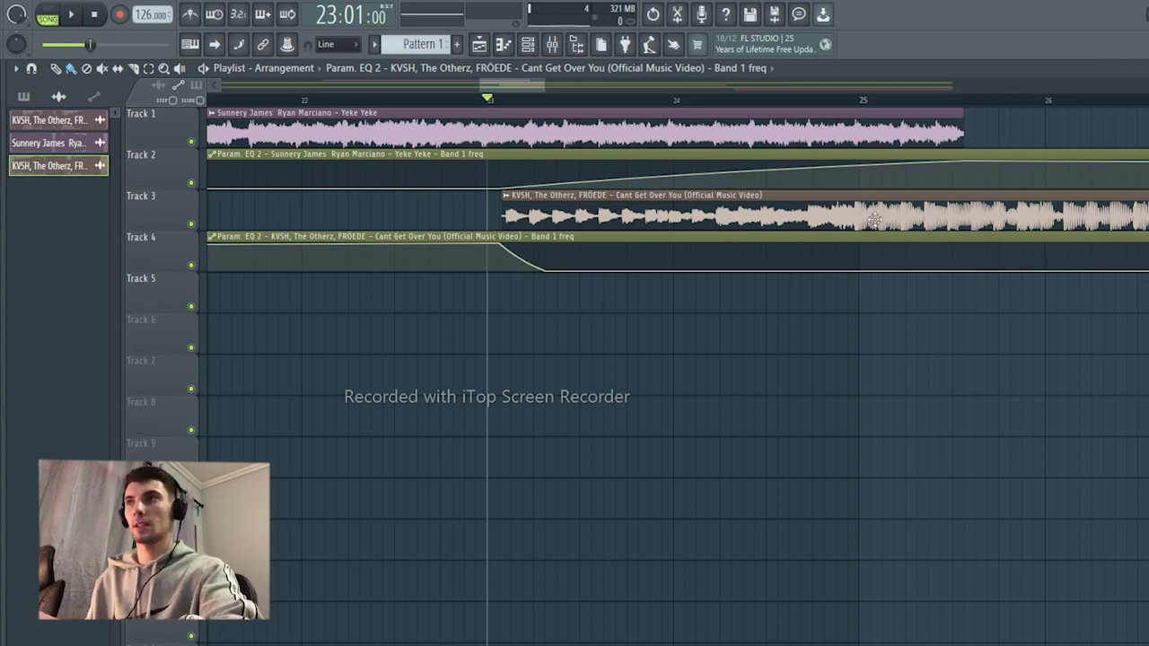
key("space")
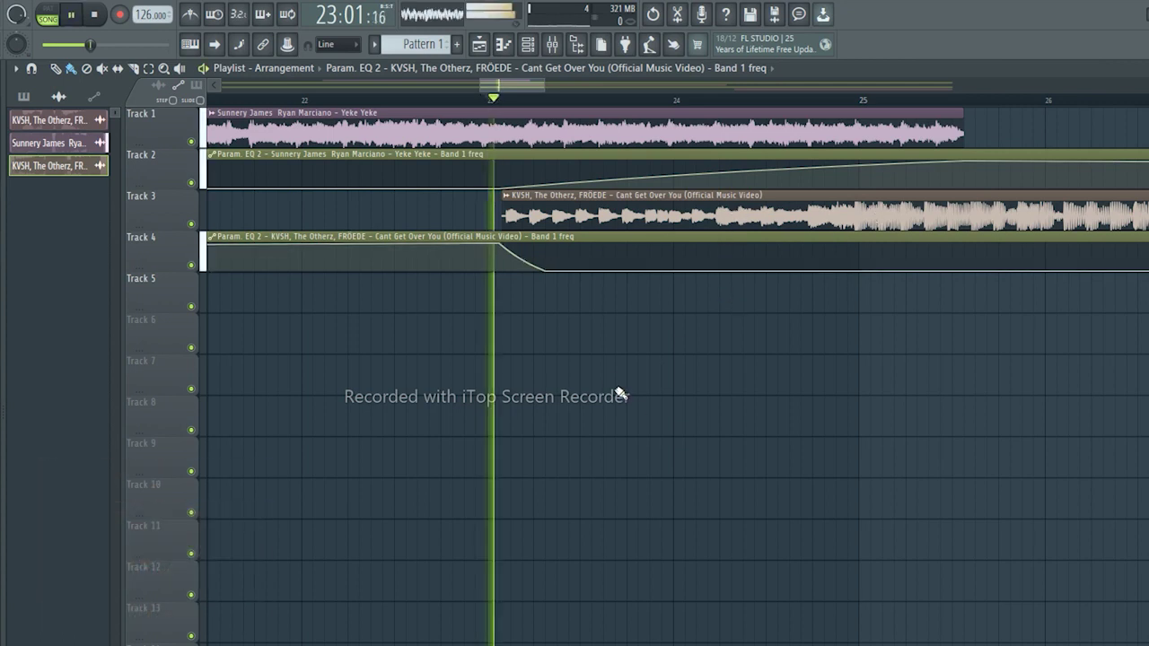
key("space")
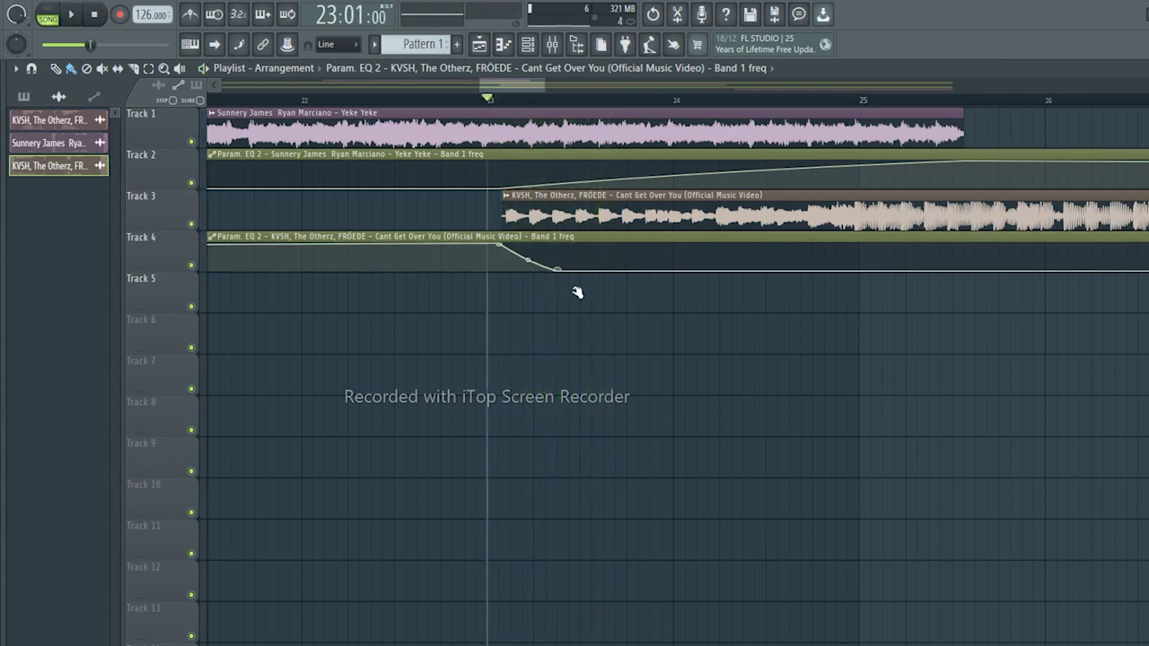
Step: Reshape the Track 4 automation drop into a longer, smoother curve starting at bar 23 and play the transition
left_click_drag(539, 258, 538, 274)
key("space")
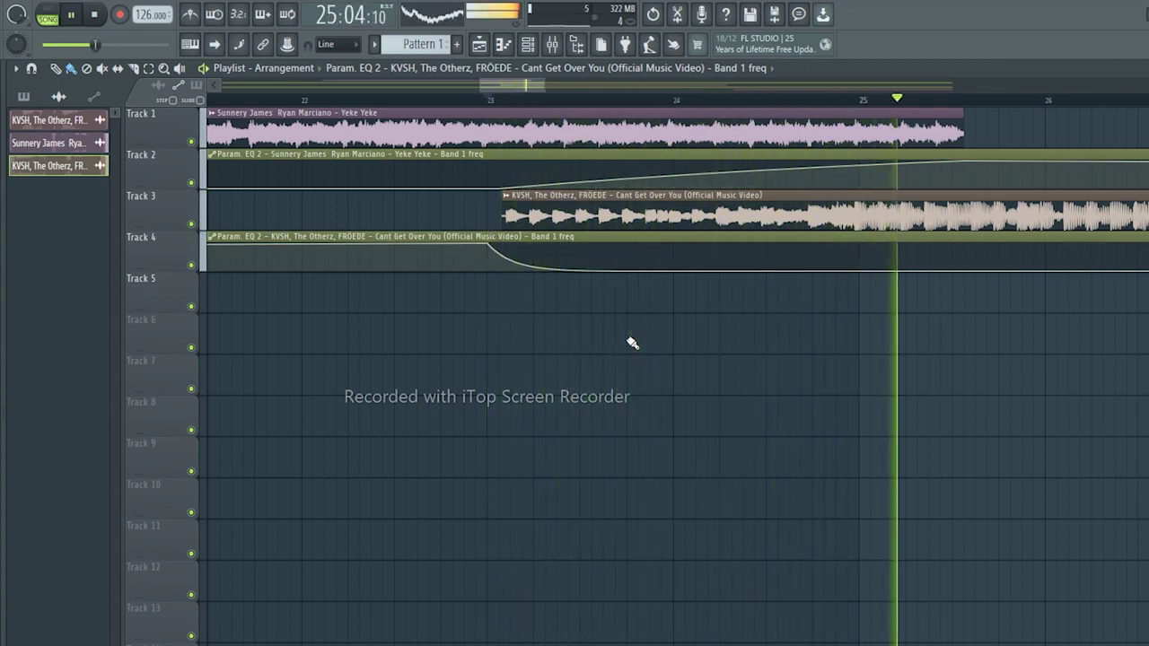
scroll(736, 100, "down", 2)
scroll(736, 99, "down", 4)
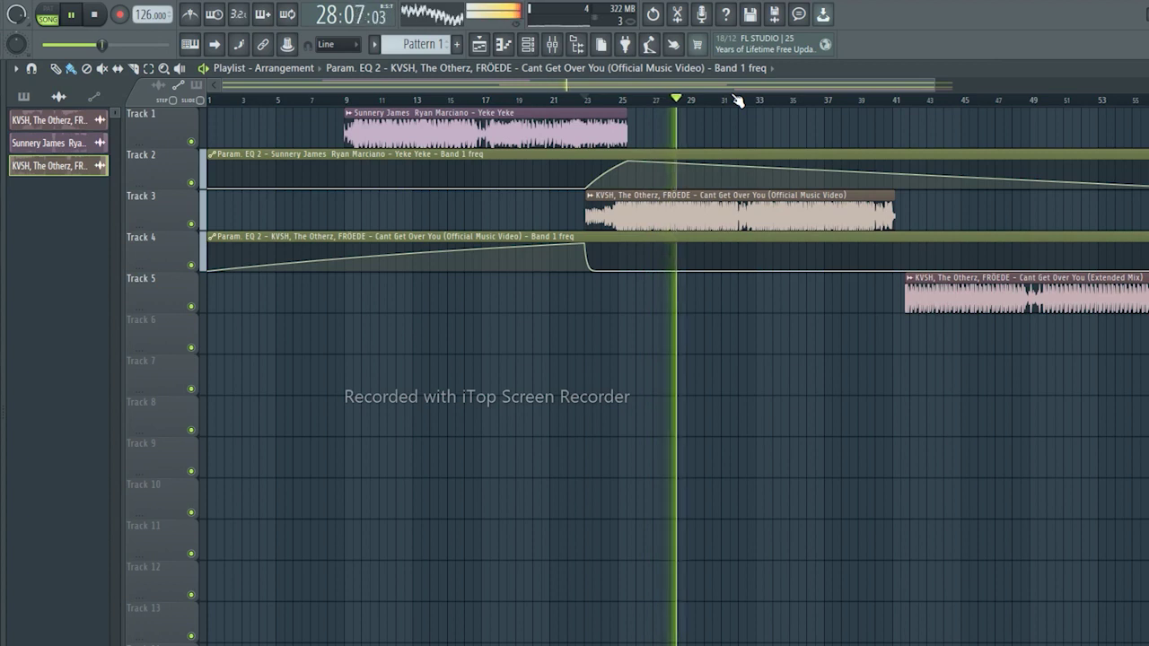
key("space")
Step: Move the Extended Mix clip on Track 5 to start just before bar 41, overlapping the Official Music Video clip's end
scroll(915, 104, "up", 5)
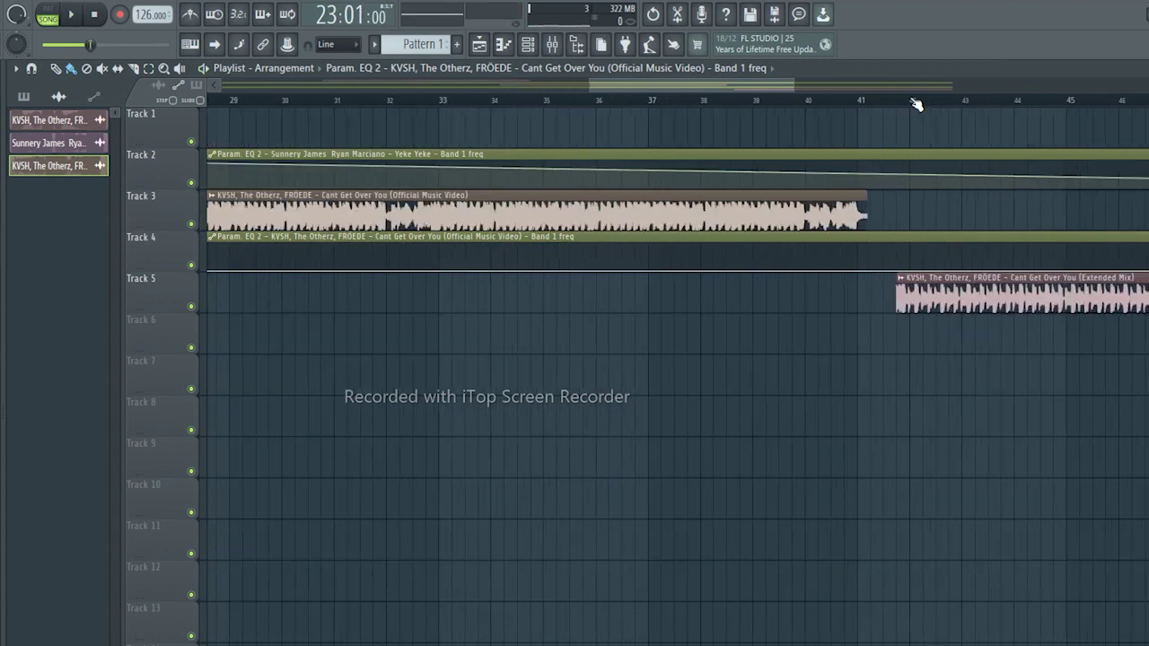
left_click_drag(921, 298, 824, 298)
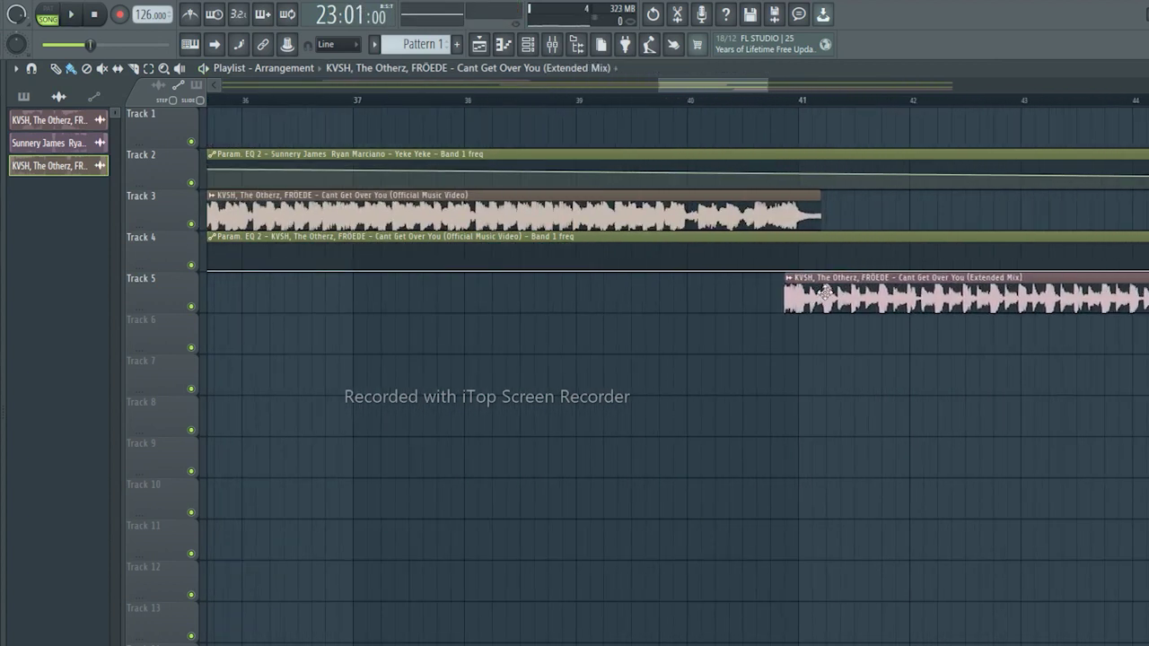
Step: Trim the Extended Mix clip's start to bar 41 and the Official Music Video clip's end to just after bar 41, playing from bar 40
left_click(692, 100)
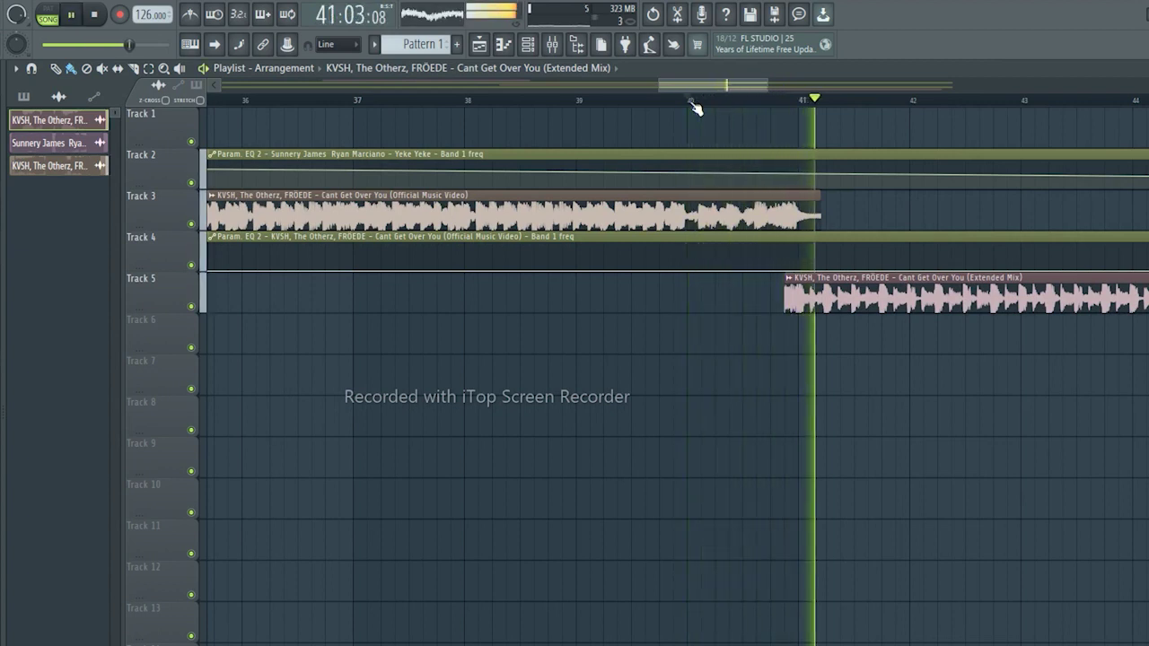
key("space")
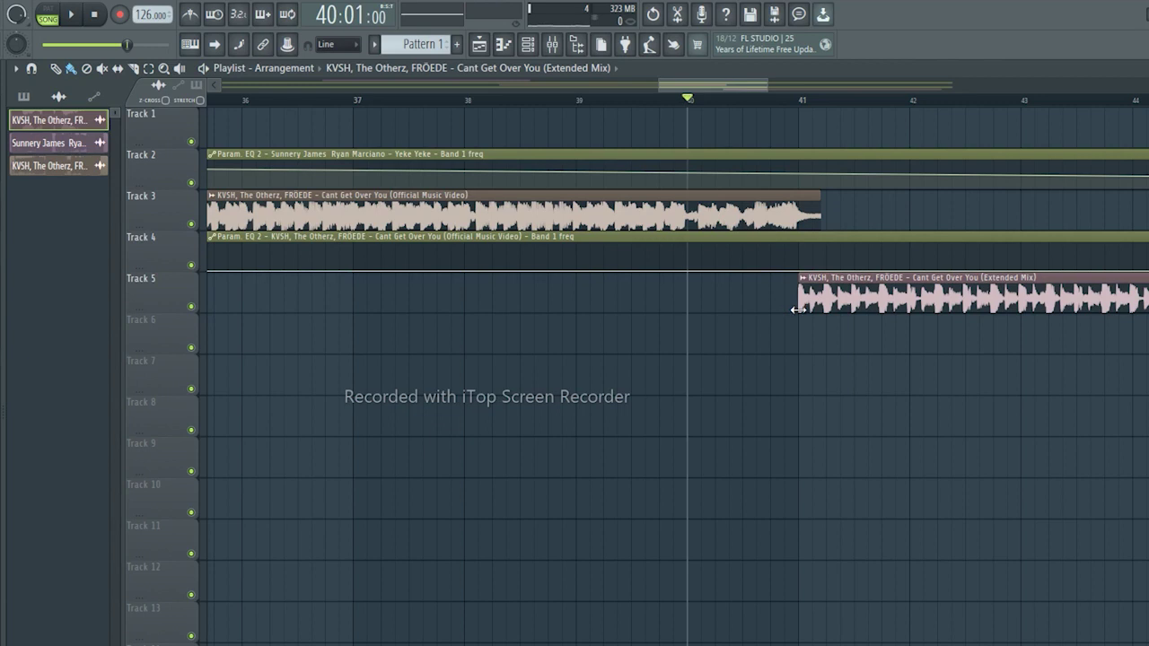
key("space")
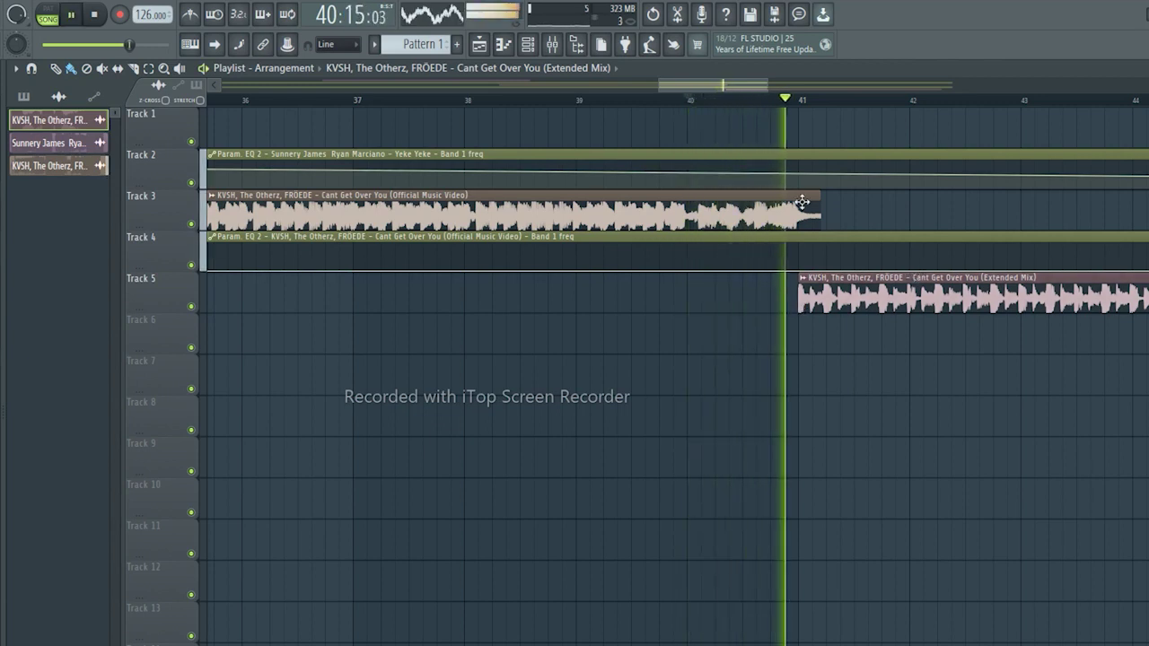
mouse_move(819, 203)
left_mouse_down()
mouse_move(796, 204)
mouse_move(820, 201)
mouse_move(807, 203)
left_mouse_up()
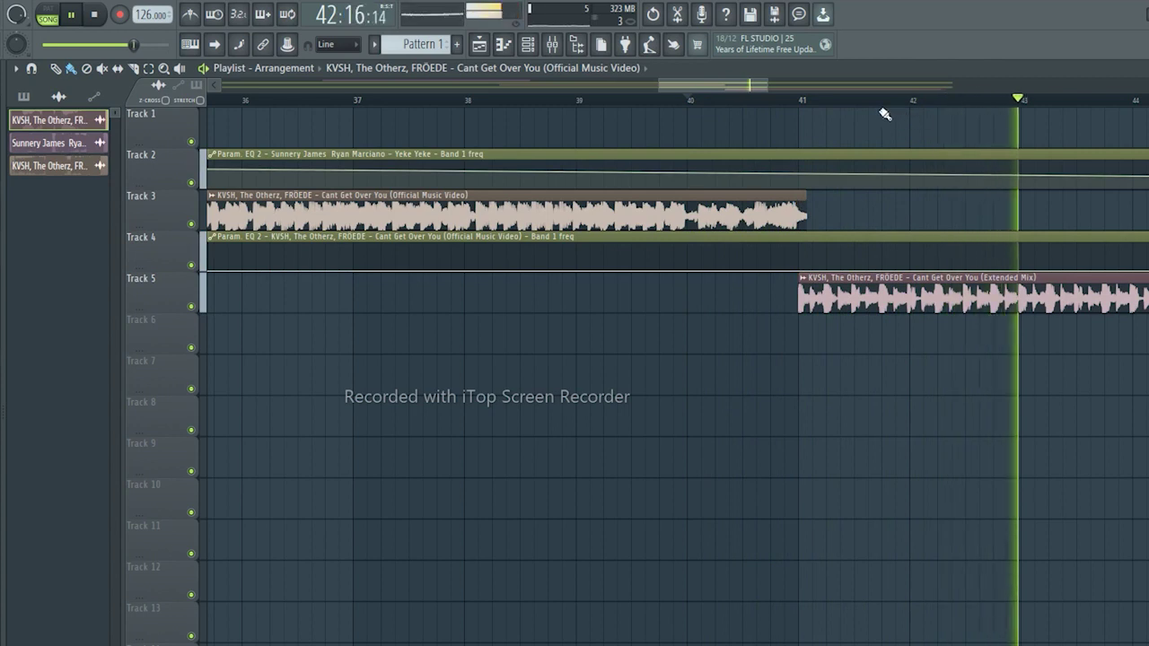
Step: Stop playback and shorten the Extended Mix clip on Track 5 so it ends at bar 49
scroll(884, 112, "down", 6)
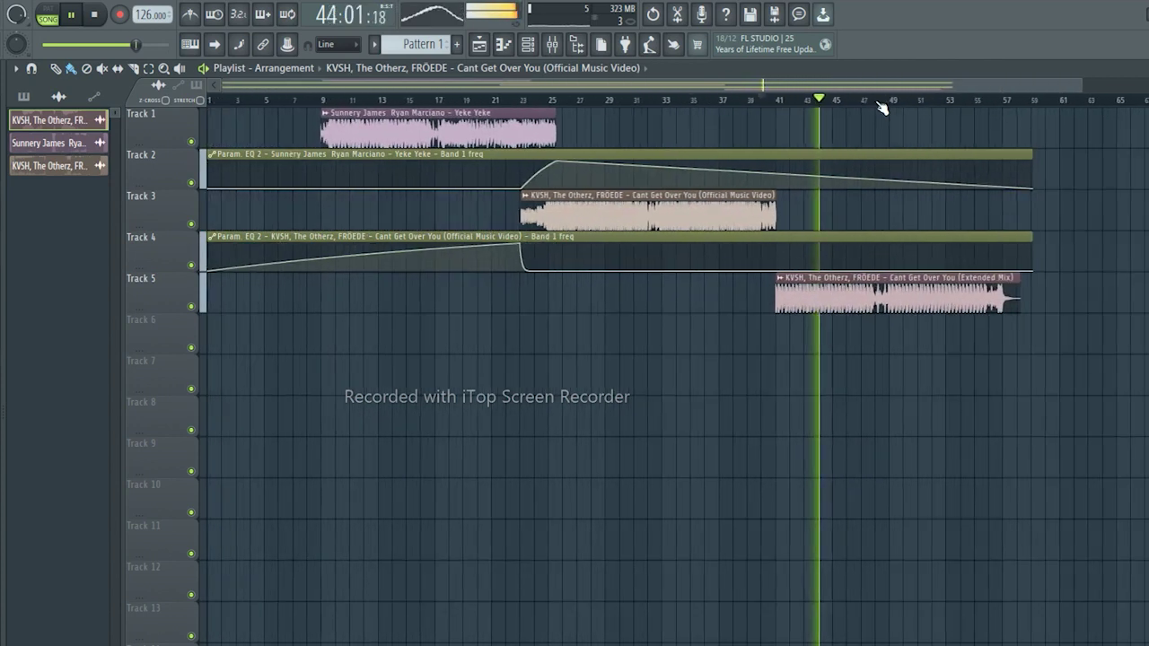
scroll(882, 107, "down", 2)
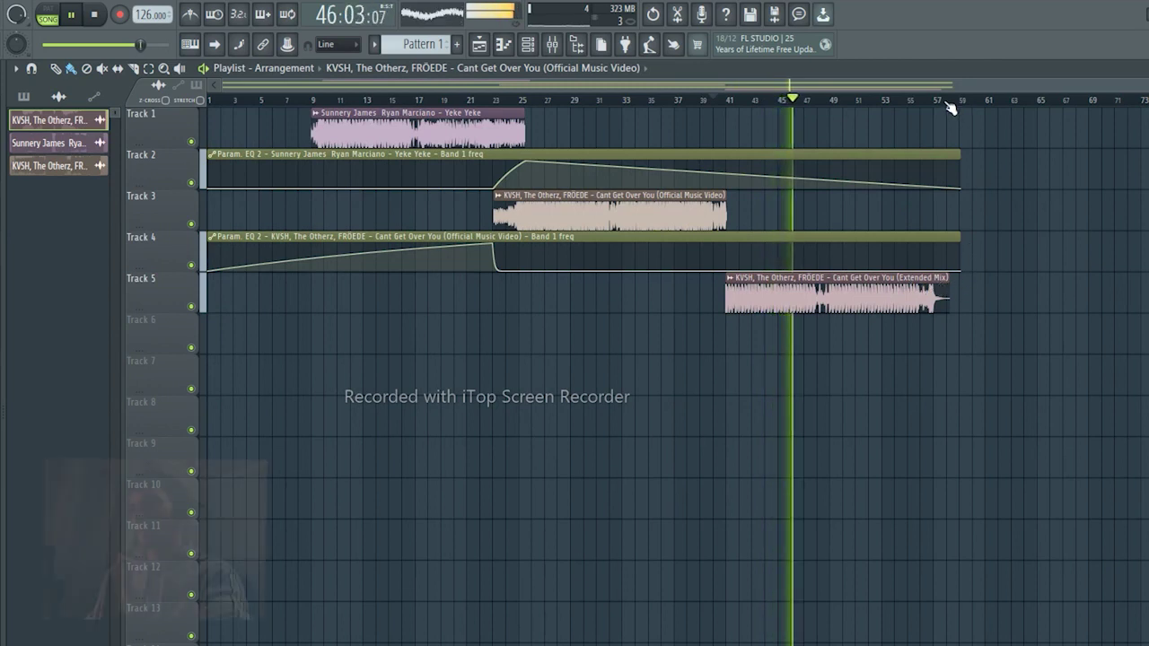
scroll(950, 108, "up", 4)
key("space")
left_click_drag(955, 289, 609, 287)
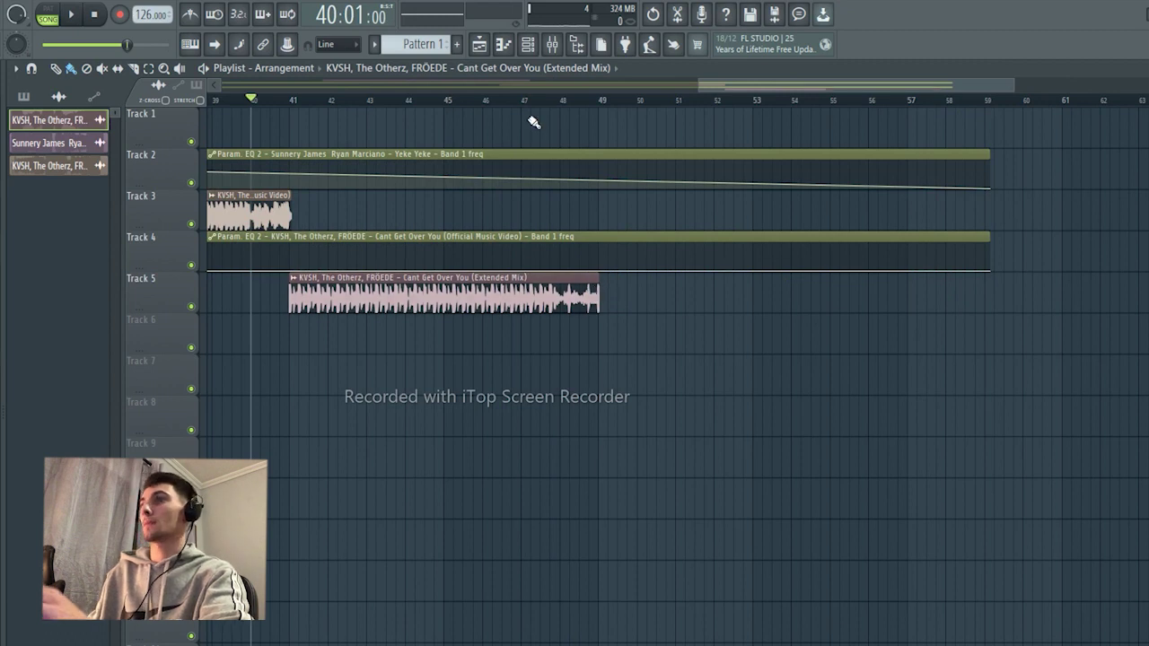
Step: Play the full mashup arrangement from bar 9 and show the project's pattern list
scroll(446, 112, "down", 2)
scroll(446, 112, "down", 3)
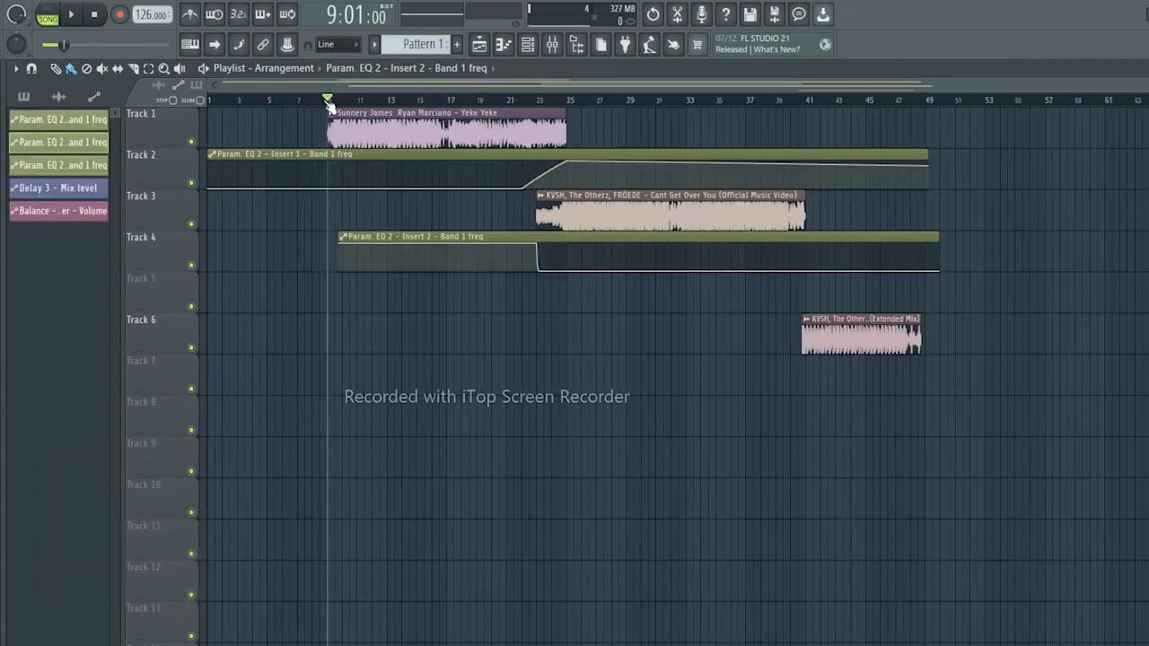
left_click(328, 100)
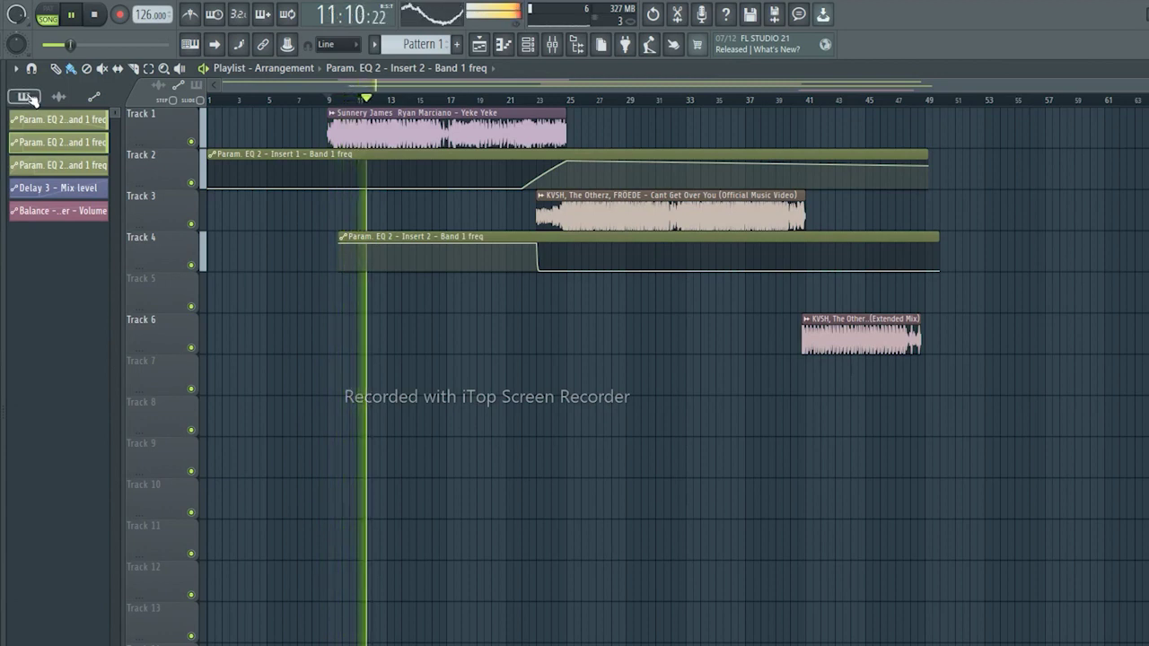
left_click(27, 97)
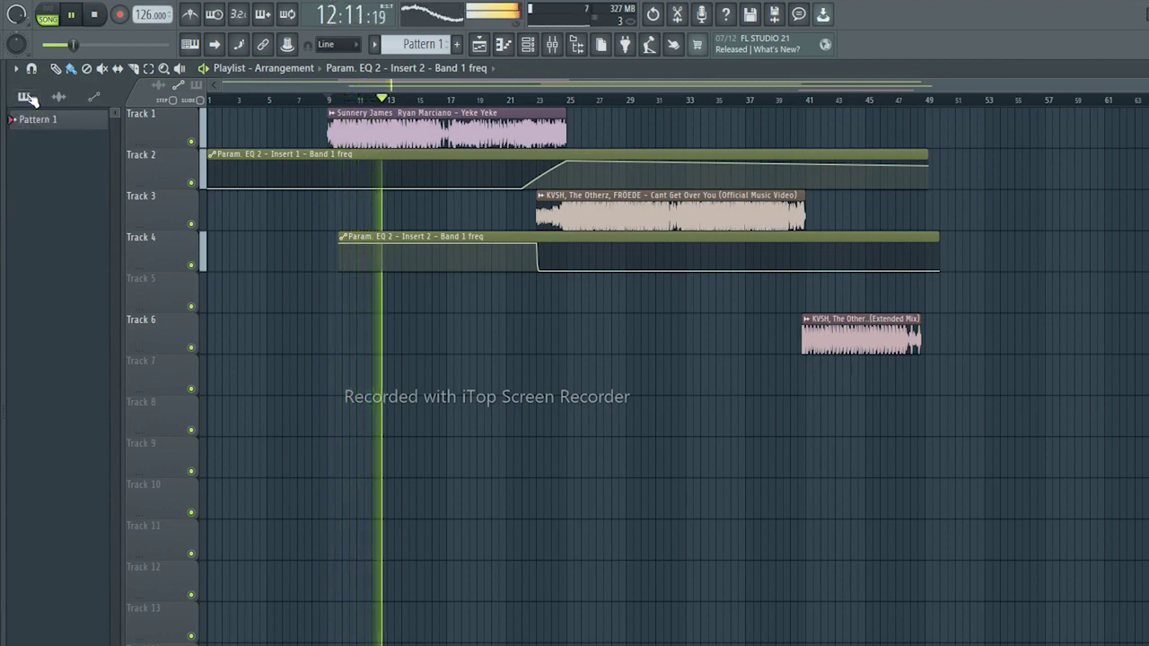